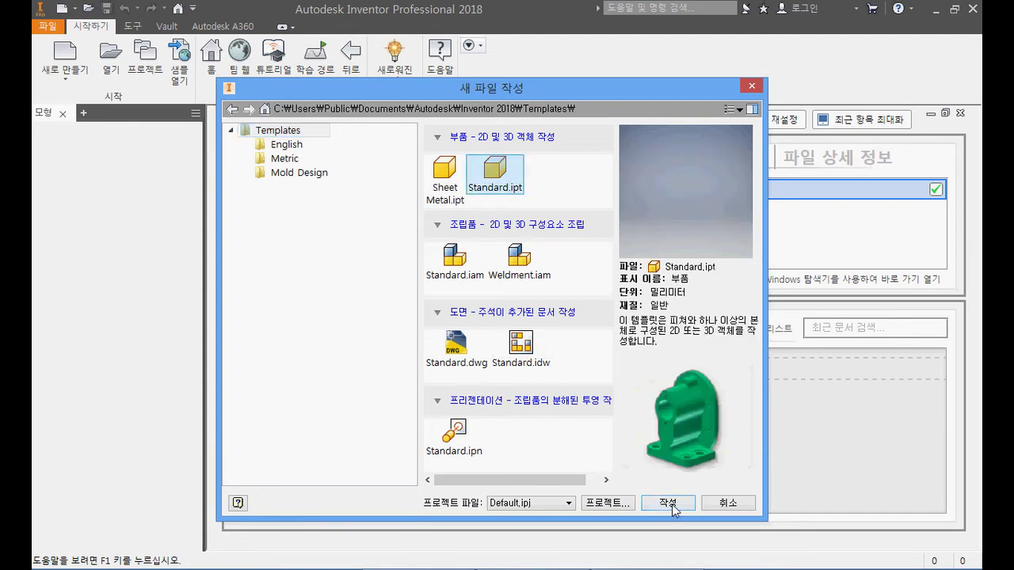
# Step: Create a new part file from the Standard.ipt template
pyautogui.moveTo(659, 92); pyautogui.dragTo(784, 265)
pyautogui.moveTo(301, 251)
pyautogui.mouseDown()
pyautogui.moveTo(262, 205)
pyautogui.moveTo(285, 267)
pyautogui.moveTo(308, 250)
pyautogui.mouseUp()
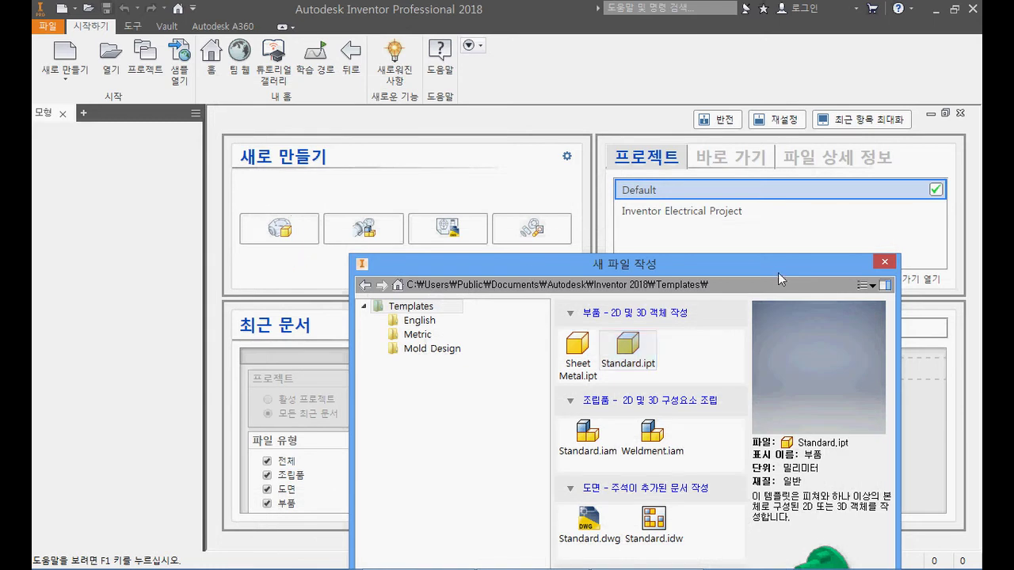
pyautogui.moveTo(767, 261); pyautogui.dragTo(712, 62)
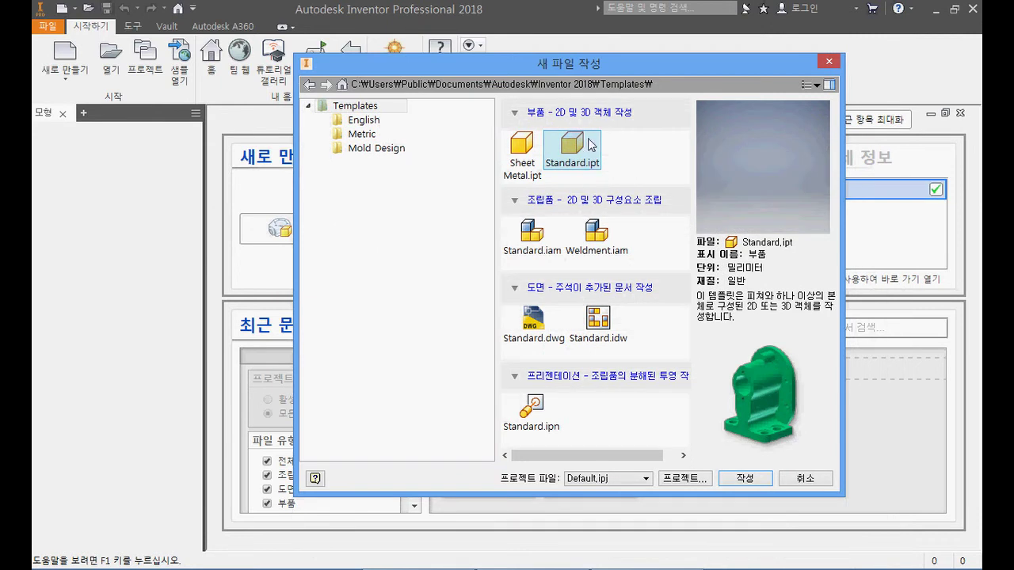
pyautogui.click(737, 480)
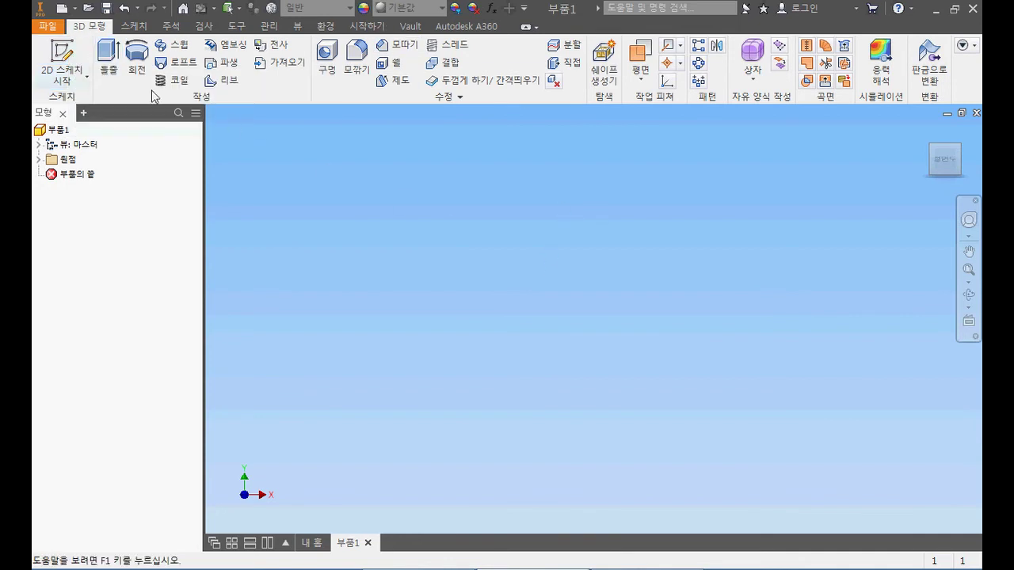
# Step: Expand the origin folder and start a 2D sketch on the XY plane from the isometric home view
pyautogui.click(68, 60)
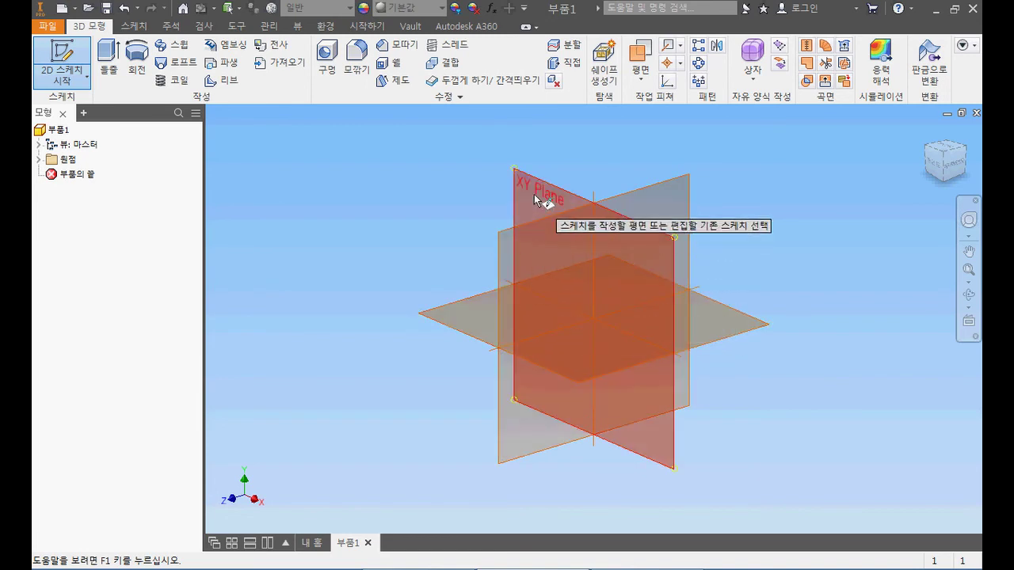
pyautogui.click(39, 160)
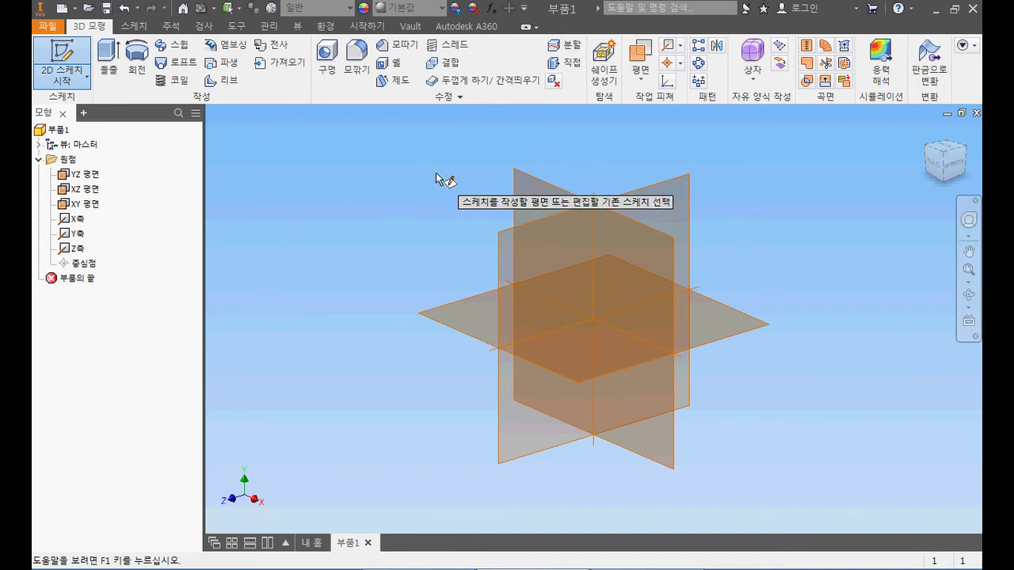
pyautogui.press('F6')
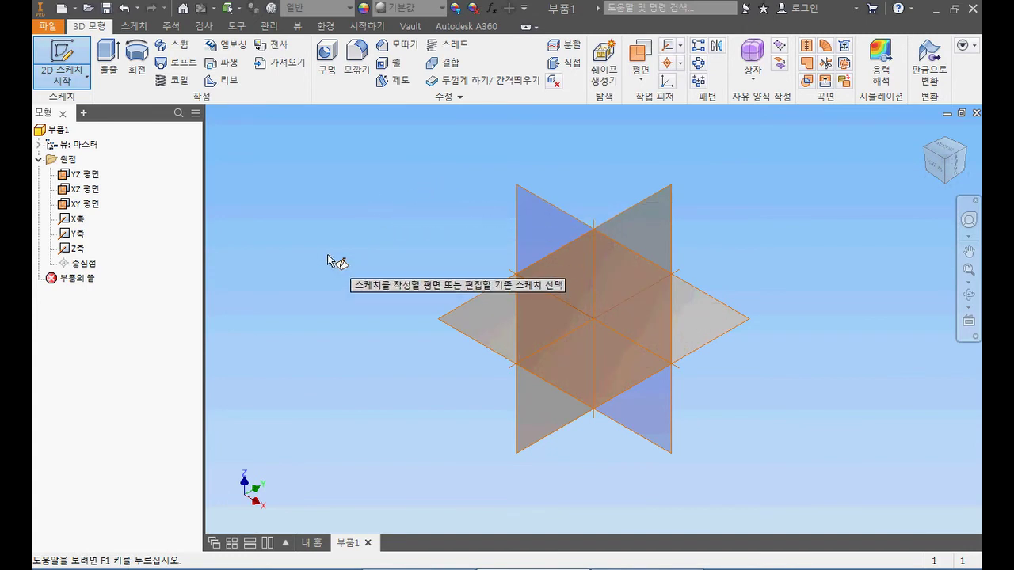
pyautogui.click(463, 322)
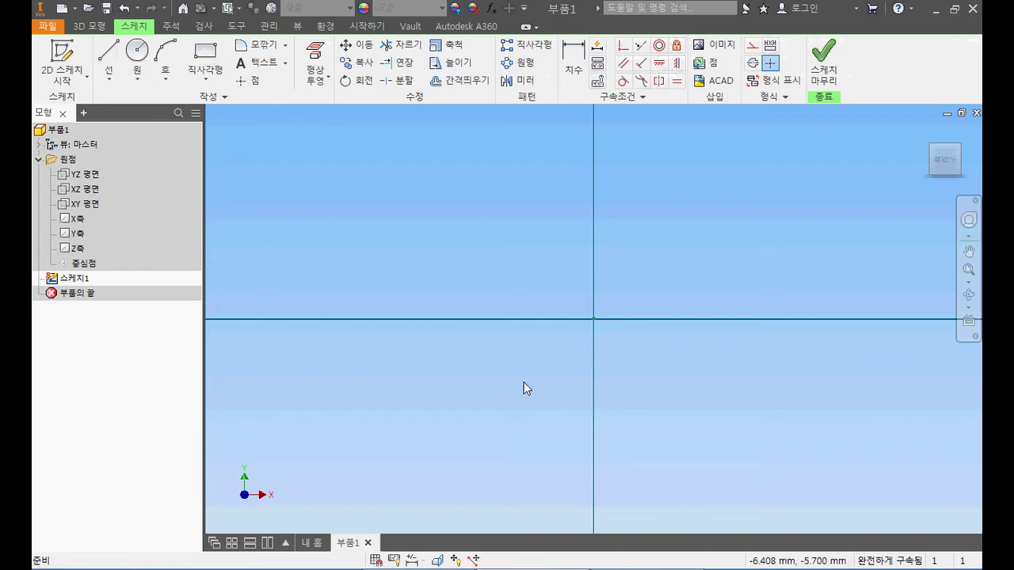
# Step: Switch to the AutoCAD drawing, examine the base's overall dimensions in part 1's top view, and return to Inventor
pyautogui.hotkey('alt', 'Tab')
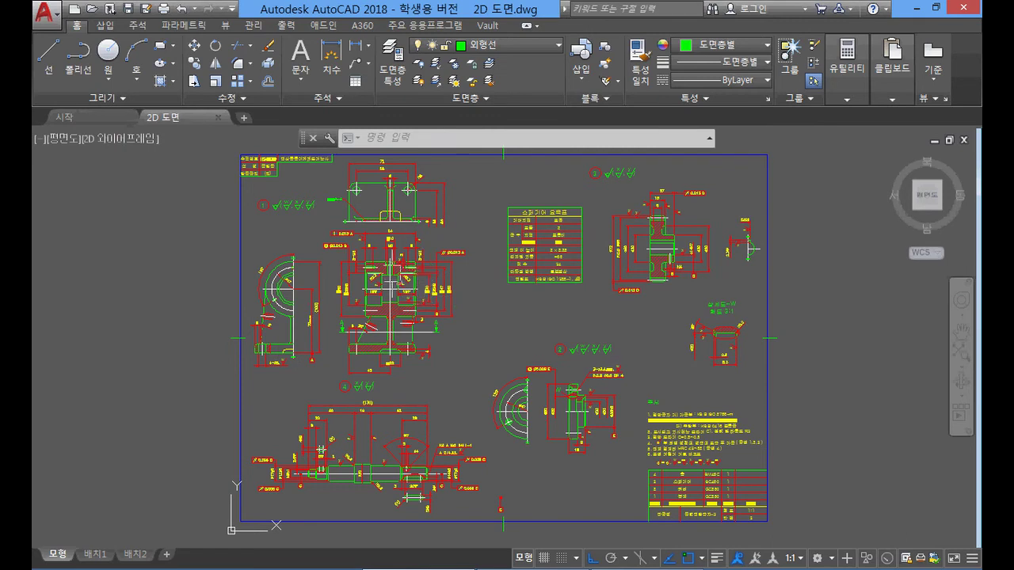
pyautogui.scroll(4, 386, 266)
pyautogui.moveTo(387, 267)
pyautogui.mouseDown(button='middle')
pyautogui.moveTo(421, 288)
pyautogui.moveTo(582, 294)
pyautogui.moveTo(588, 330)
pyautogui.mouseUp(button='middle')
pyautogui.scroll(-2, 583, 295)
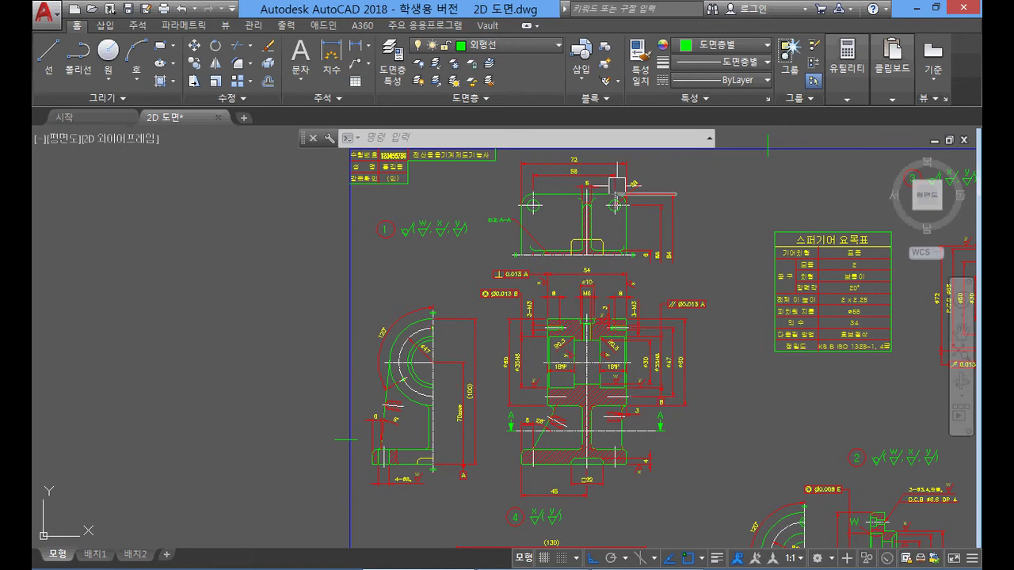
pyautogui.scroll(2, 625, 199)
pyautogui.moveTo(607, 179); pyautogui.dragTo(612, 226, button='middle')
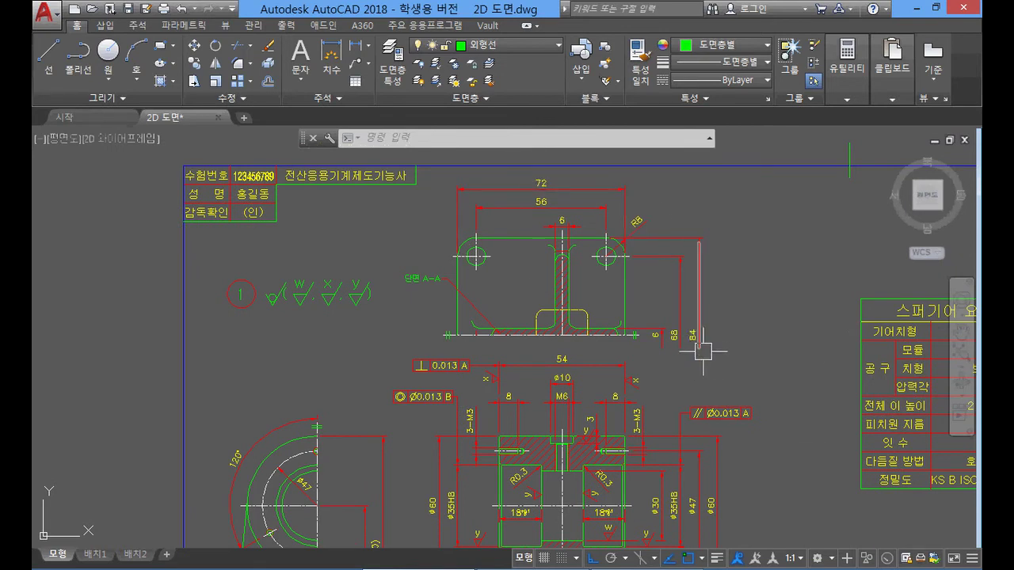
pyautogui.hotkey('alt', 'Tab')
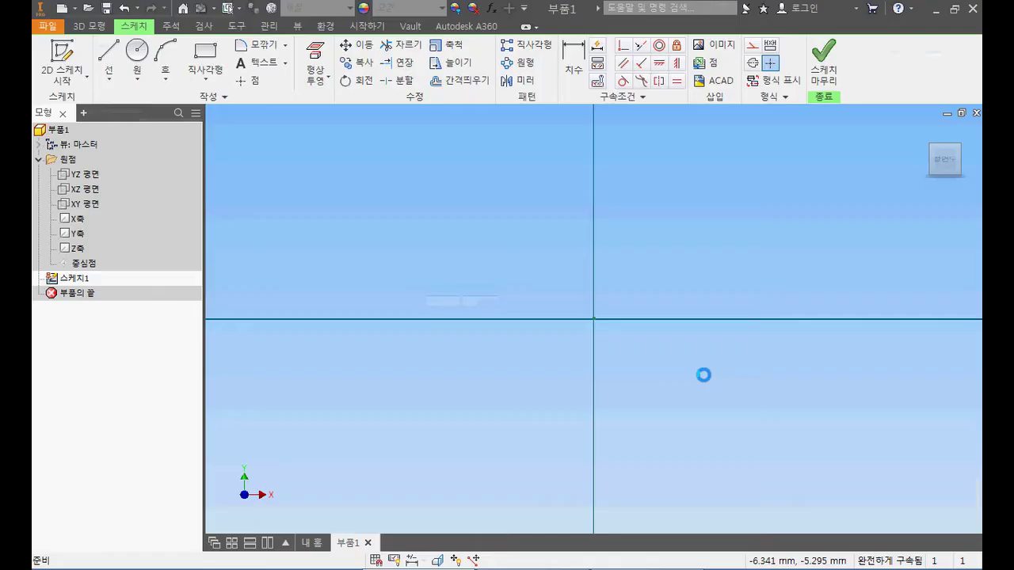
# Step: Draw a two-point center rectangle 72 mm wide and 84 mm high at the origin and finish the sketch
pyautogui.click(208, 83)
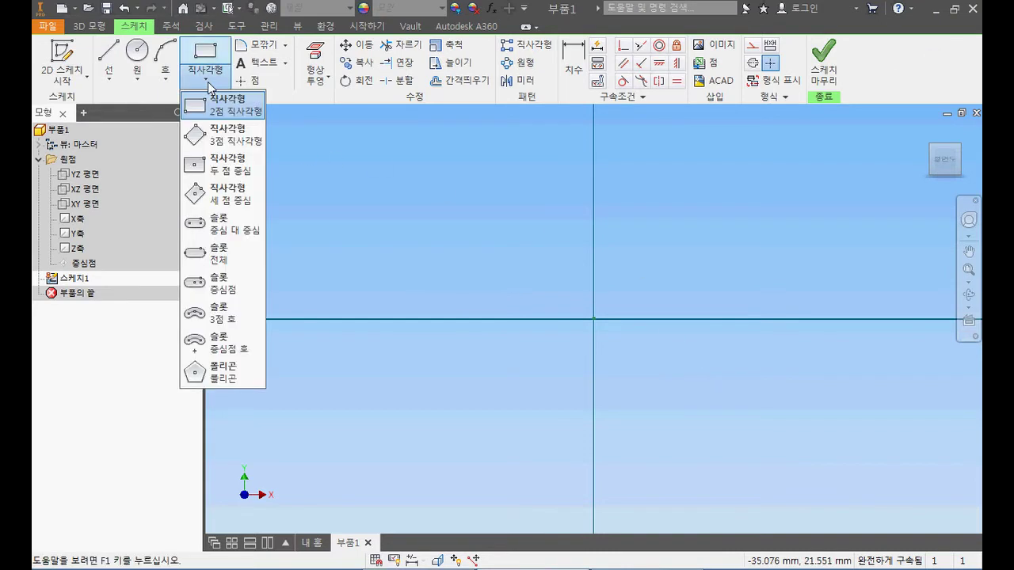
pyautogui.click(235, 173)
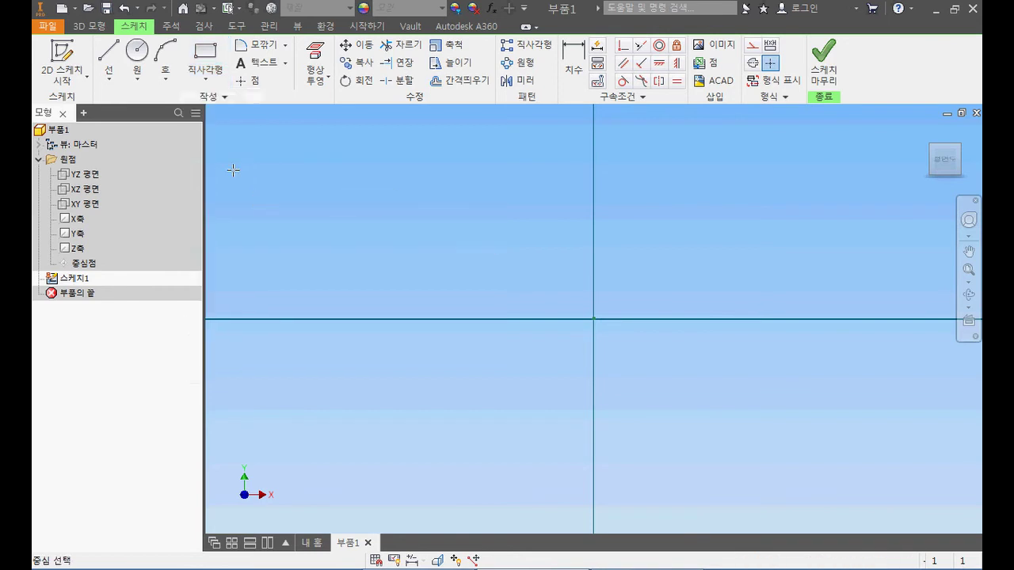
pyautogui.click(594, 318)
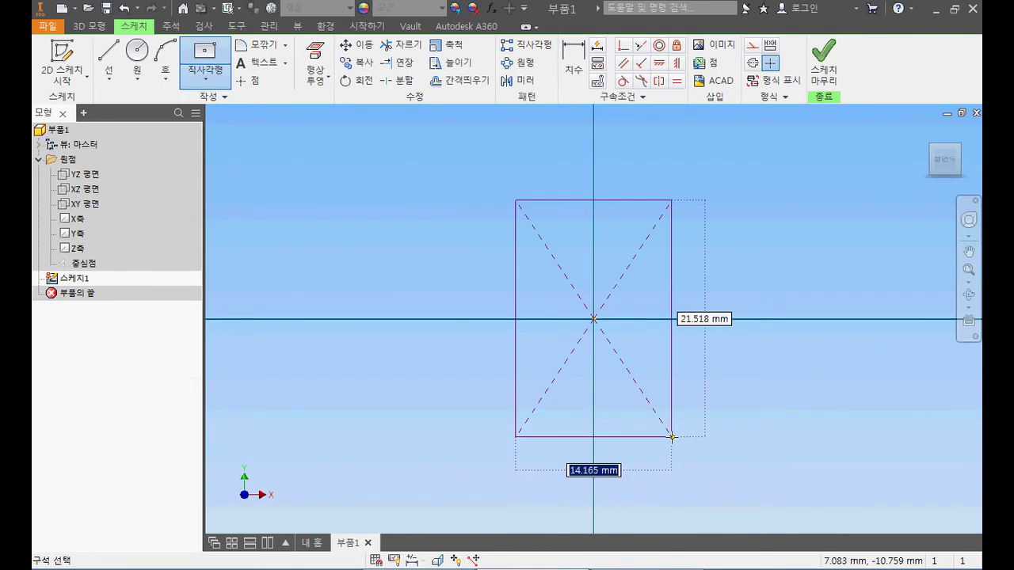
pyautogui.scroll(-3, 671, 436)
pyautogui.moveTo(677, 438); pyautogui.dragTo(623, 343, button='middle')
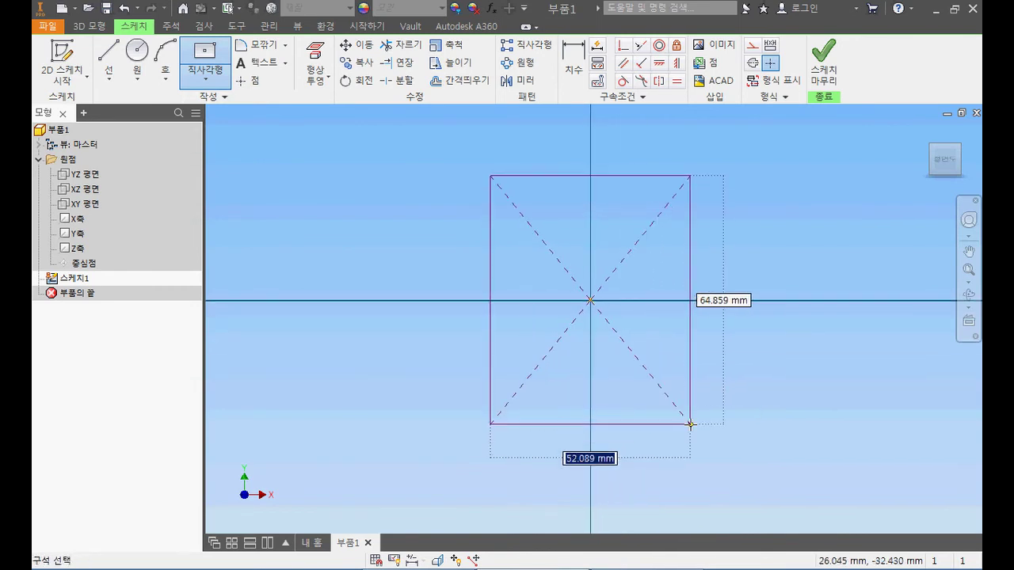
pyautogui.scroll(-3, 691, 425)
pyautogui.moveTo(690, 424); pyautogui.dragTo(650, 381, button='middle')
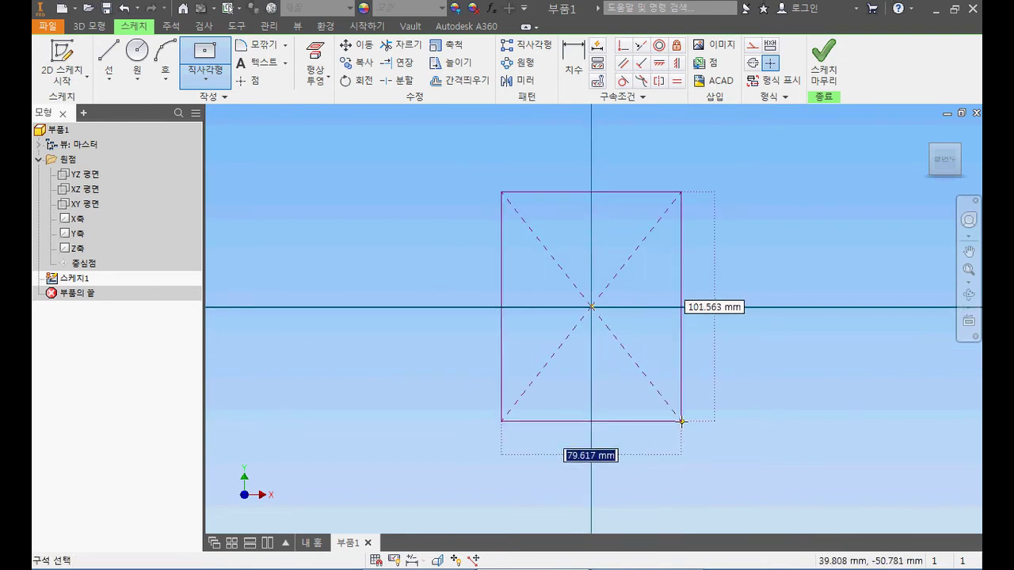
pyautogui.write('72')
pyautogui.press('Tab')
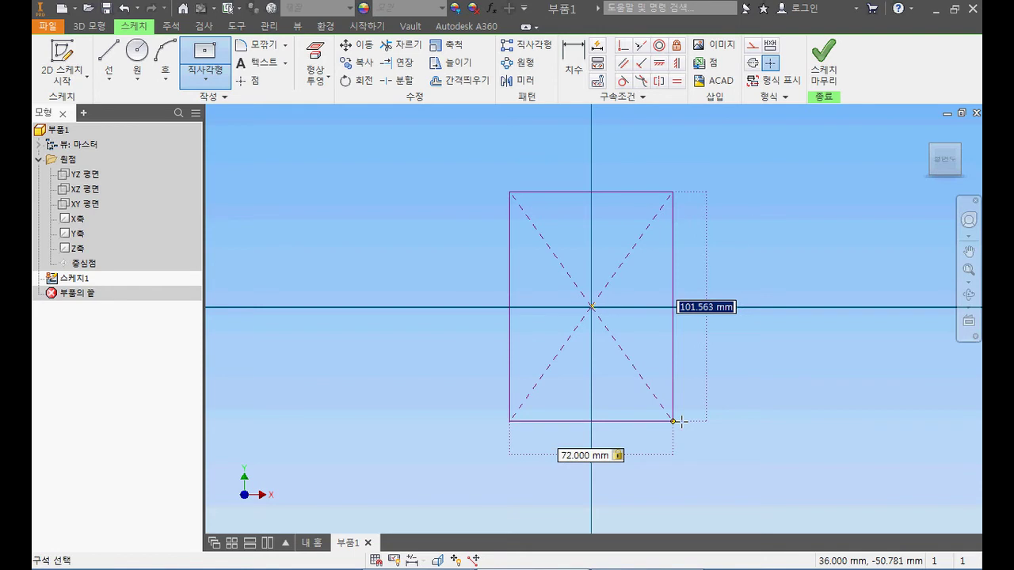
pyautogui.write('84')
pyautogui.press('Tab')
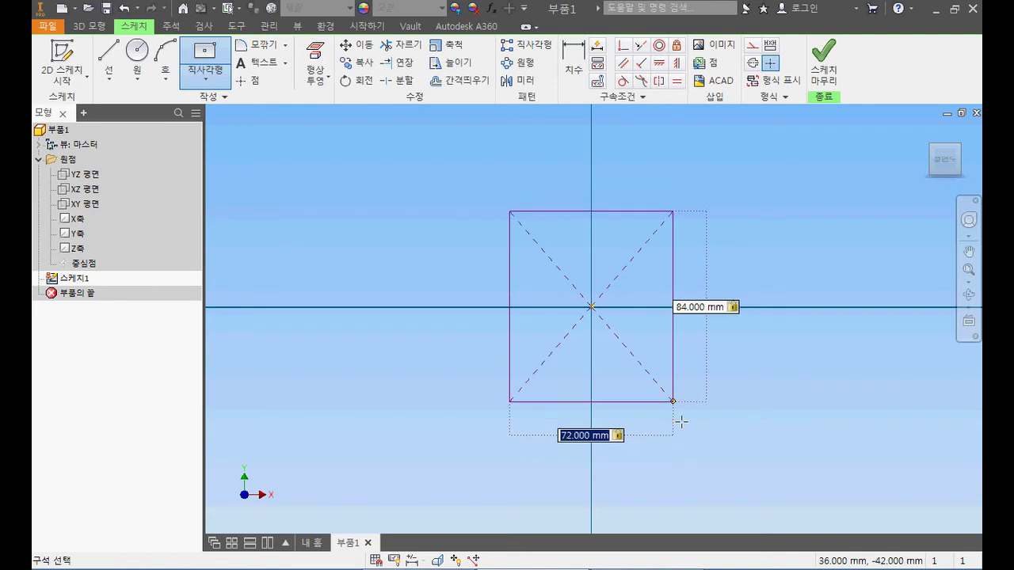
pyautogui.press('Return')
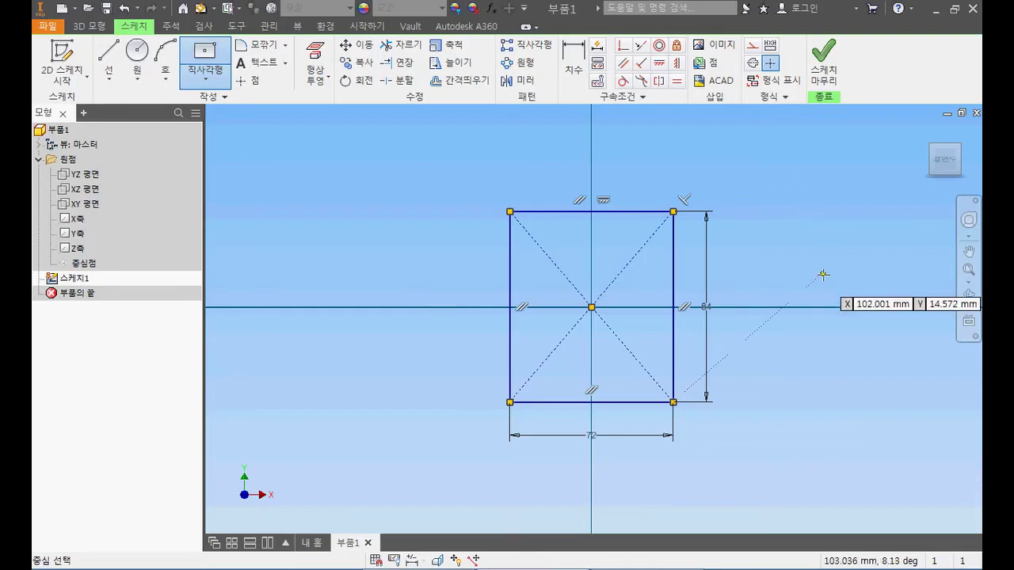
pyautogui.click(832, 71)
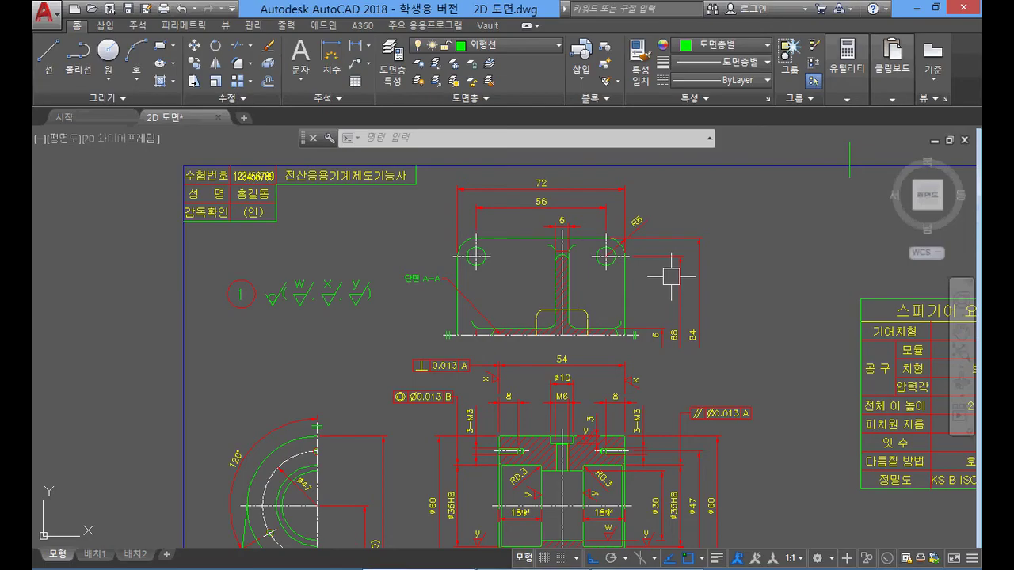
# Step: In the AutoCAD drawing, make the dimension line layer current and add a linear dimension for the base plate's thickness in part 1's section view
pyautogui.moveTo(694, 341); pyautogui.dragTo(713, 192, button='middle')
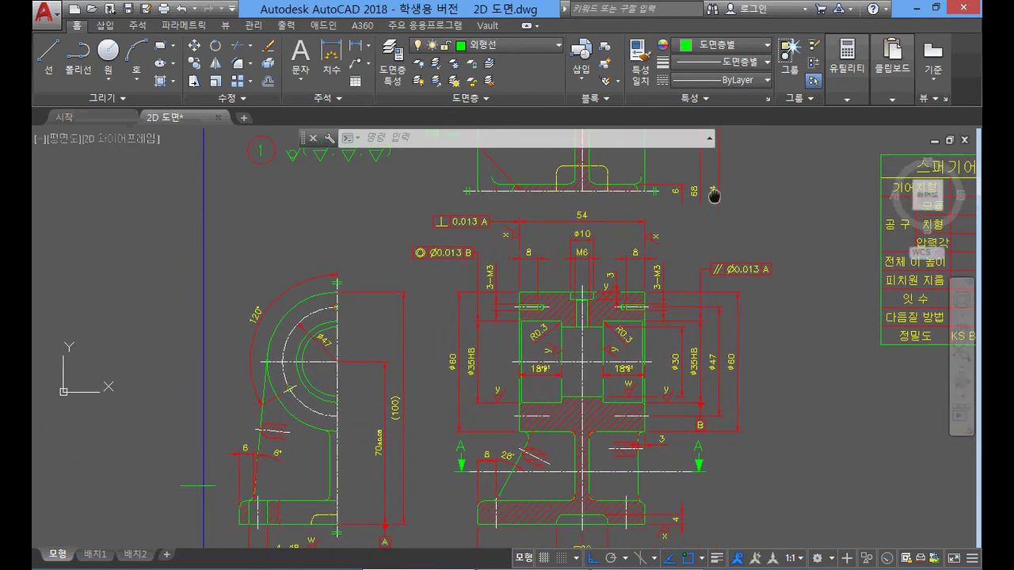
pyautogui.moveTo(595, 351); pyautogui.dragTo(610, 275, button='middle')
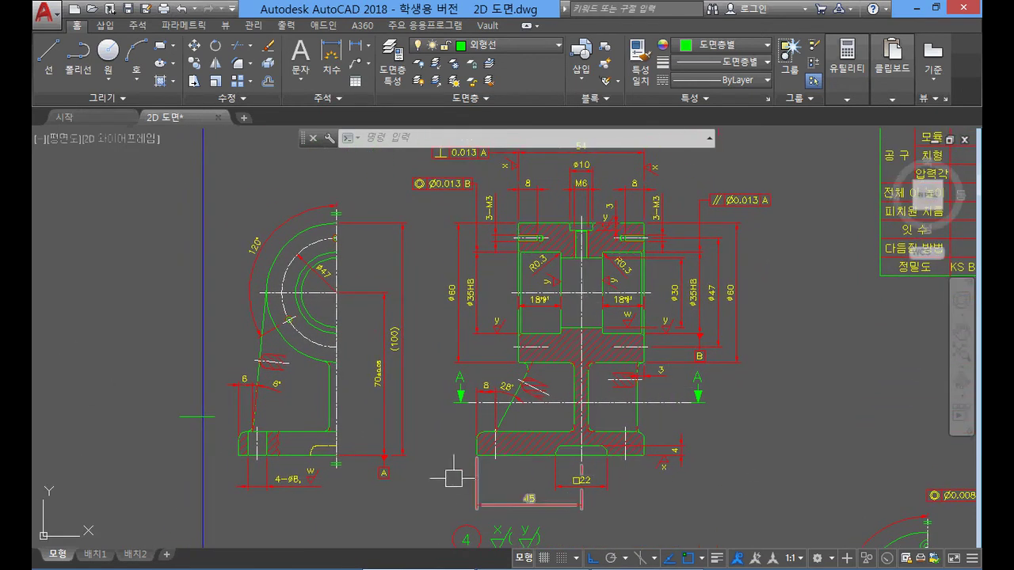
pyautogui.scroll(2, 444, 475)
pyautogui.moveTo(447, 475); pyautogui.dragTo(418, 434, button='middle')
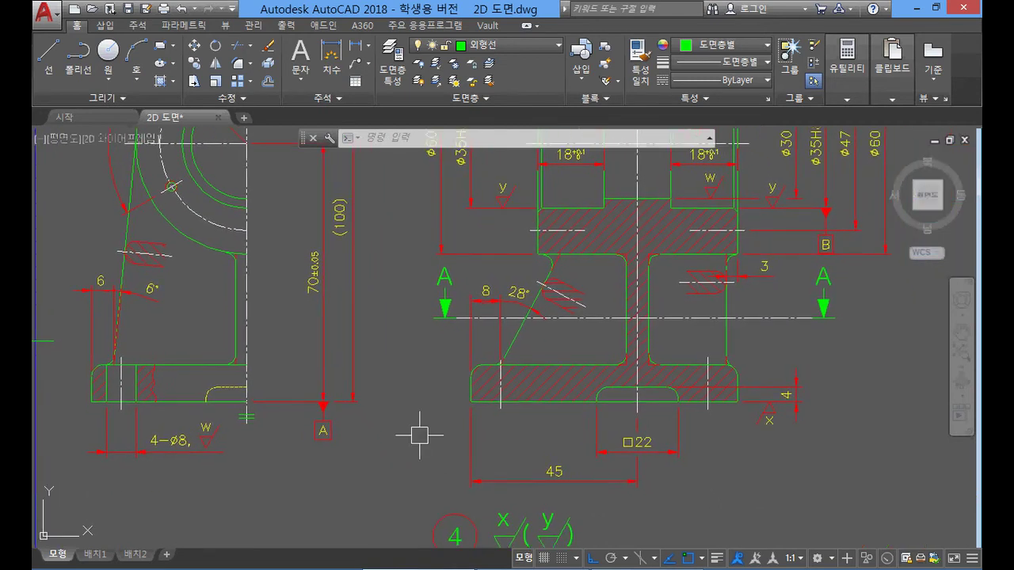
pyautogui.click(531, 46)
pyautogui.click(500, 206)
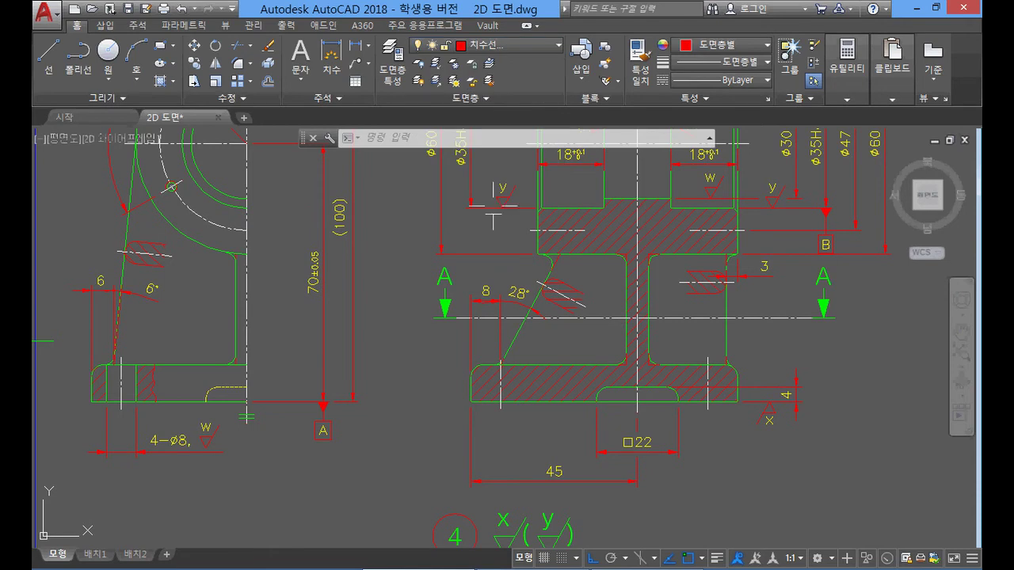
pyautogui.click(331, 54)
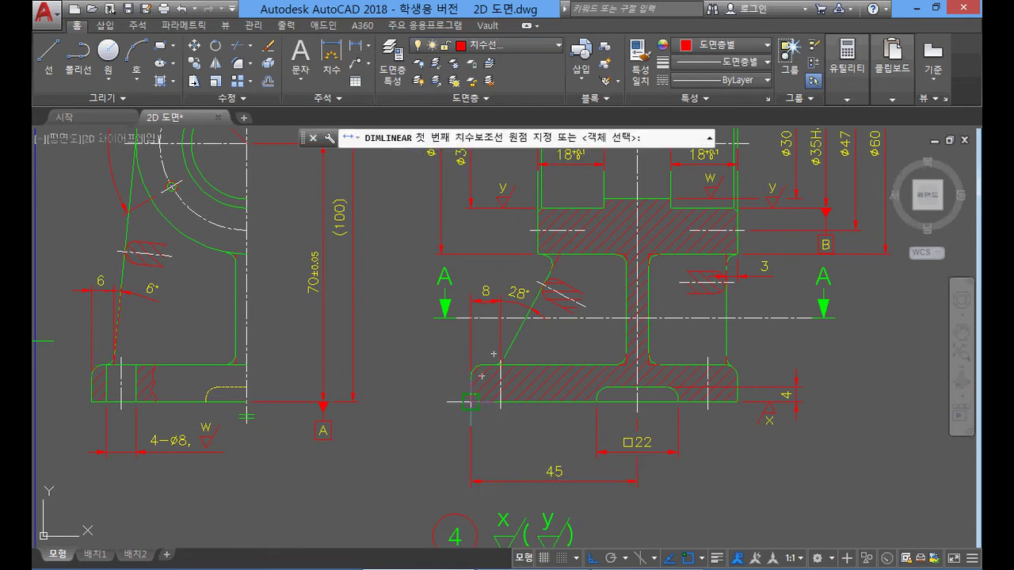
pyautogui.click(471, 402)
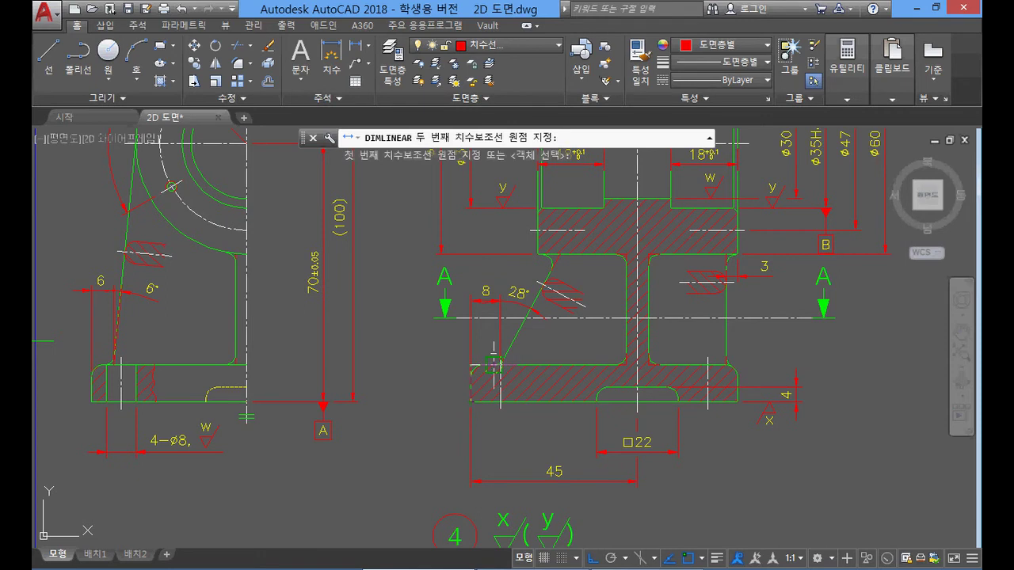
pyautogui.click(458, 365)
pyautogui.click(440, 369)
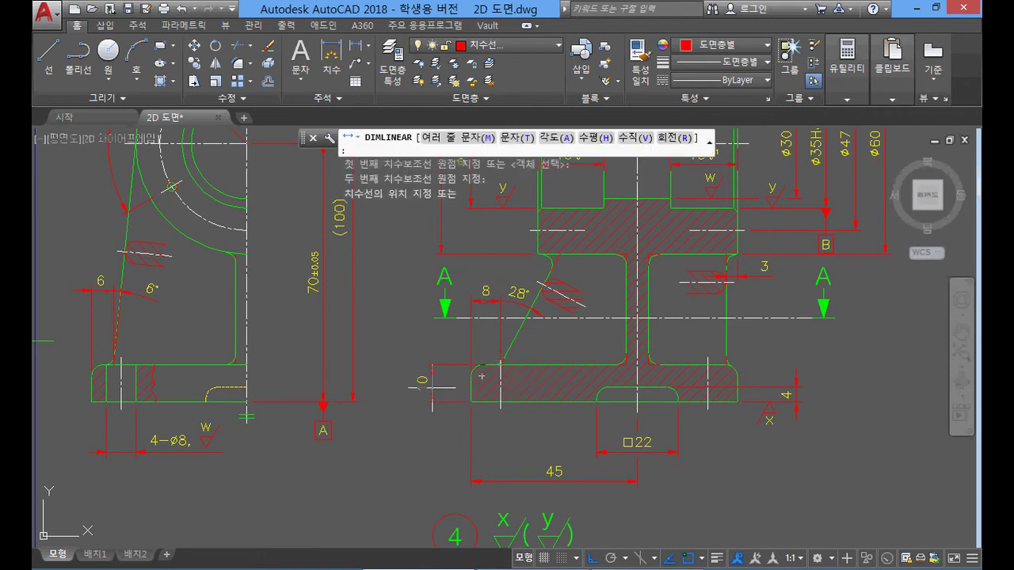
pyautogui.click(441, 253)
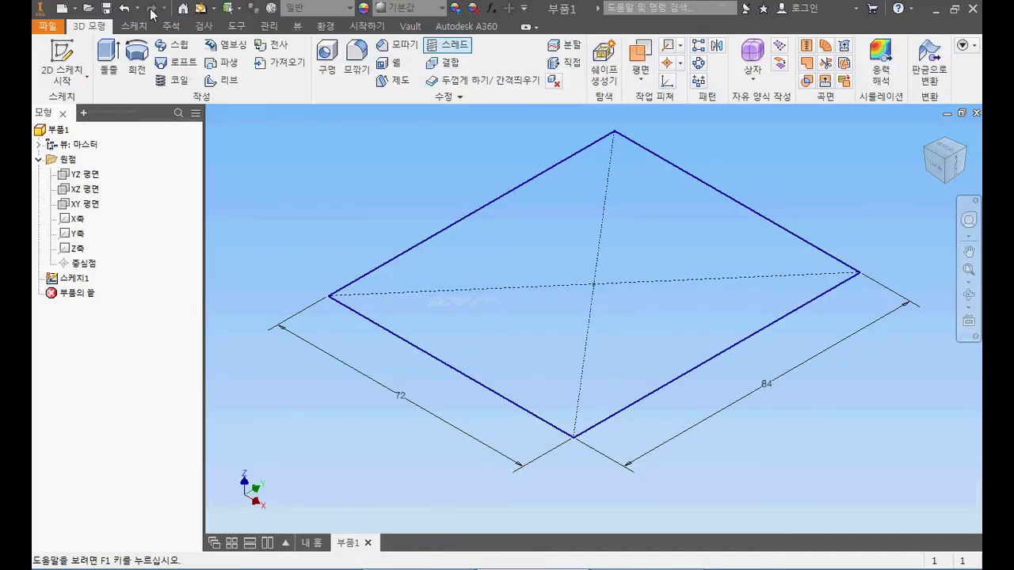
# Step: Back in Inventor, extrude the rectangle upward 10 mm as a solid
pyautogui.click(108, 59)
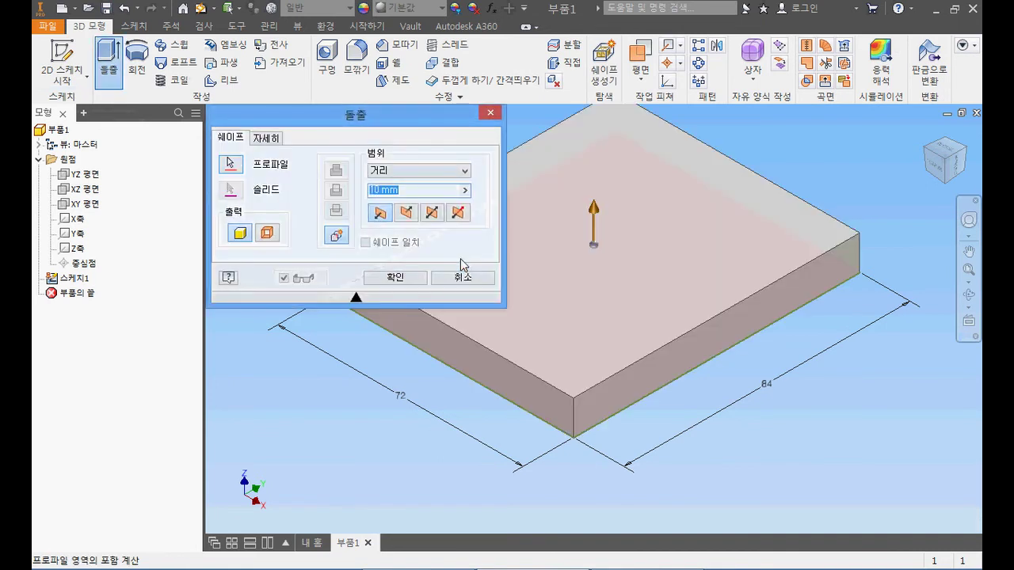
pyautogui.click(396, 278)
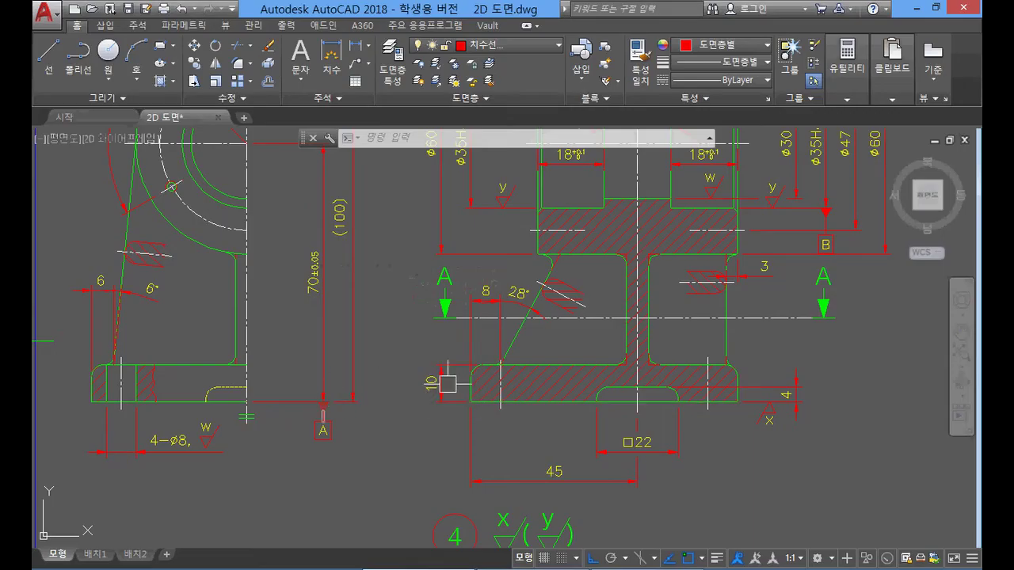
# Step: Switch to AutoCAD, examine the corner and hole details in part 1's top view, and return to the solid plate in Inventor
pyautogui.scroll(-3, 473, 400)
pyautogui.moveTo(518, 389); pyautogui.dragTo(507, 473, button='middle')
pyautogui.scroll(-4, 543, 325)
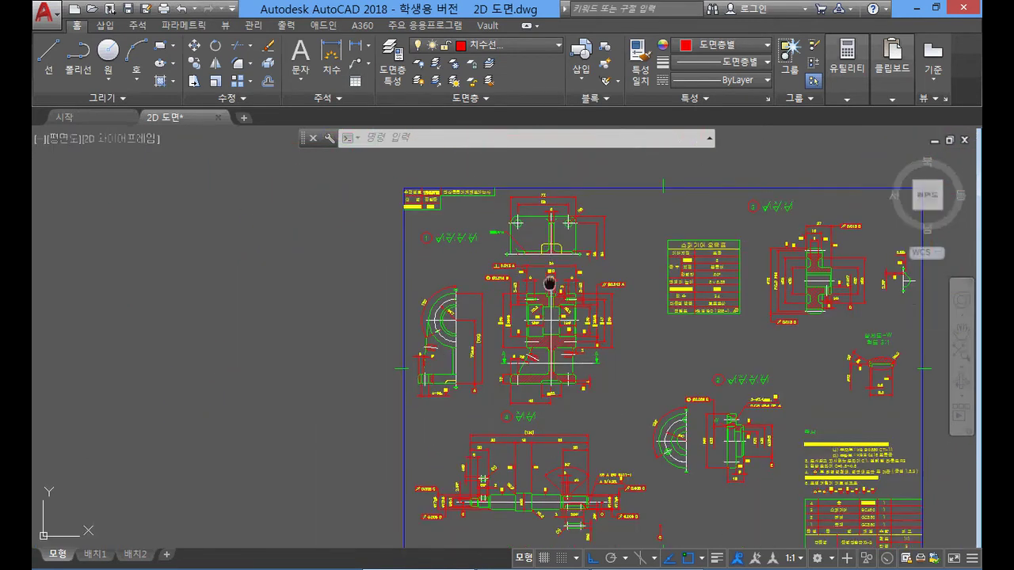
pyautogui.moveTo(550, 283); pyautogui.dragTo(549, 306, button='middle')
pyautogui.scroll(2, 578, 252)
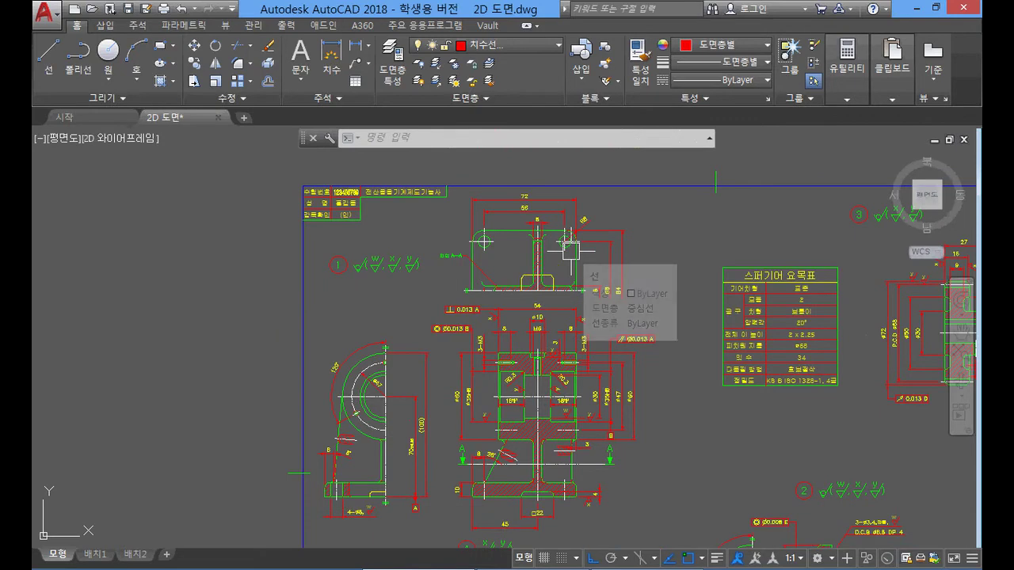
pyautogui.scroll(2, 595, 273)
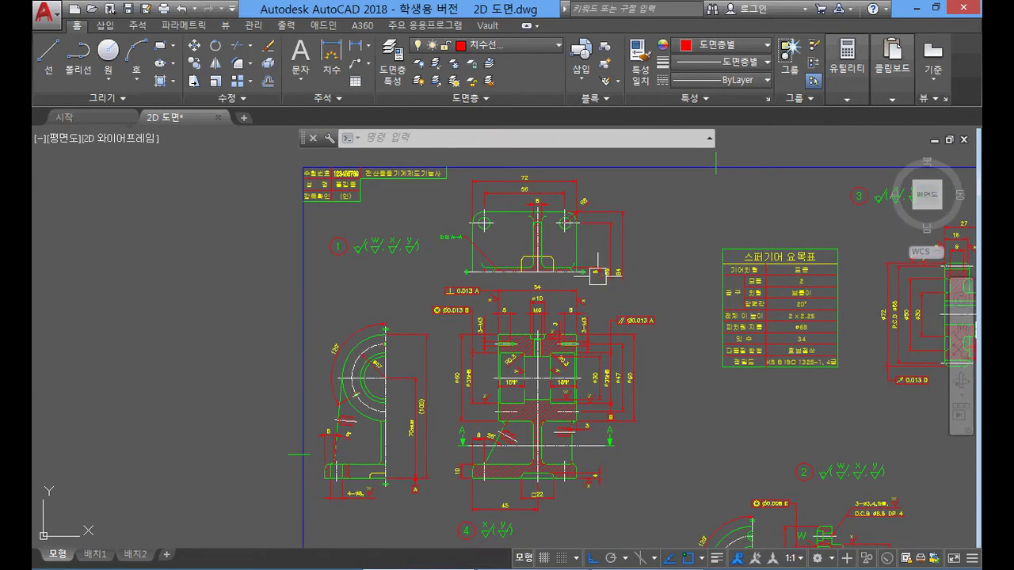
pyautogui.scroll(2, 572, 222)
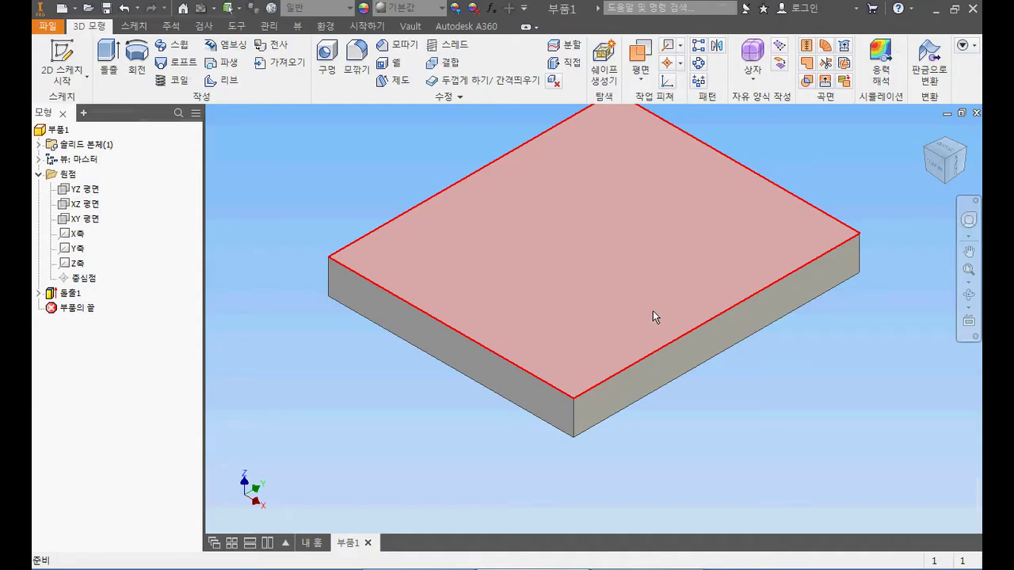
pyautogui.moveTo(716, 288); pyautogui.dragTo(690, 324, button='middle')
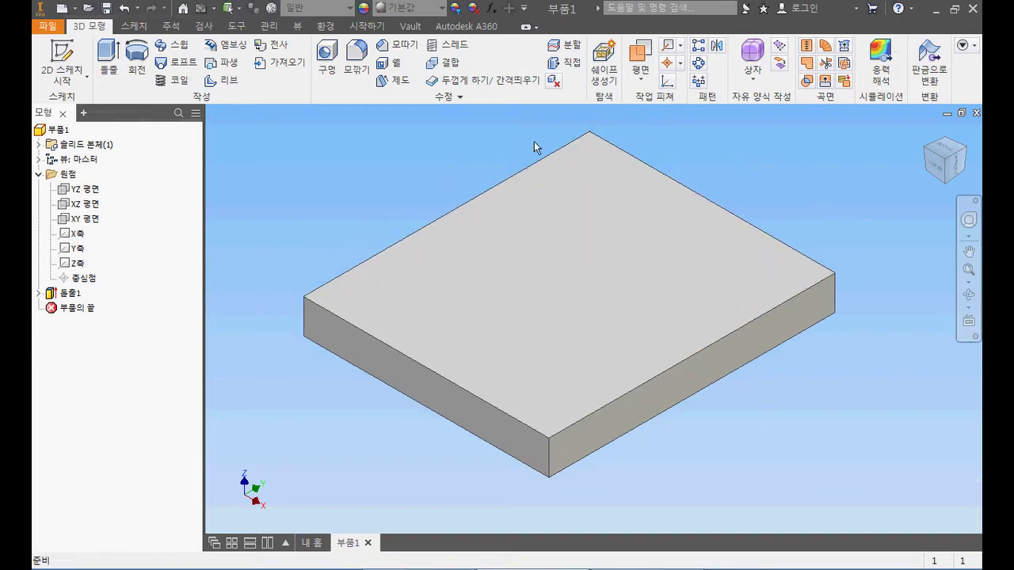
# Step: Fillet the base plate's four vertical corner edges with an 8 mm radius
pyautogui.click(359, 54)
pyautogui.click(364, 179)
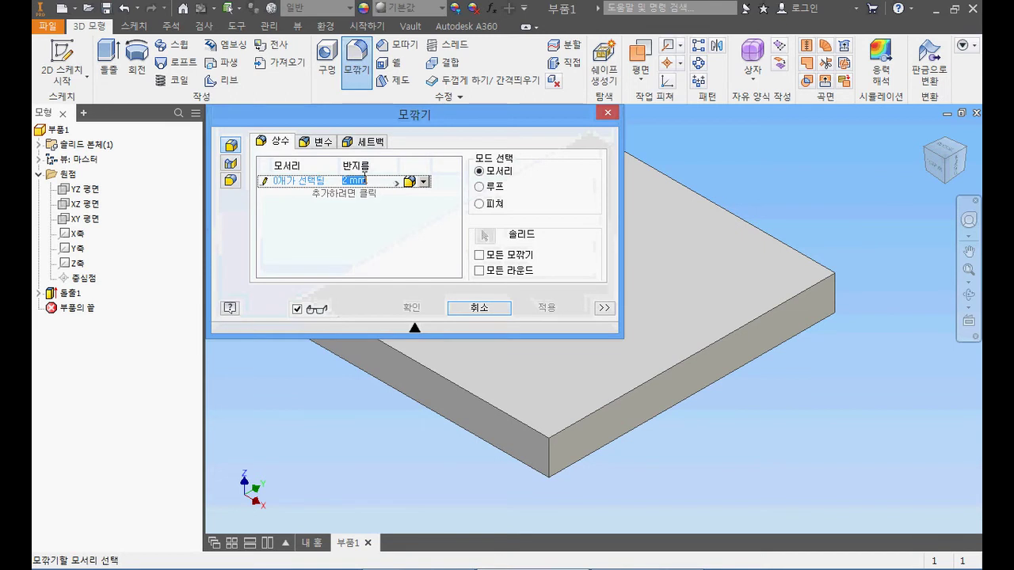
pyautogui.write('8')
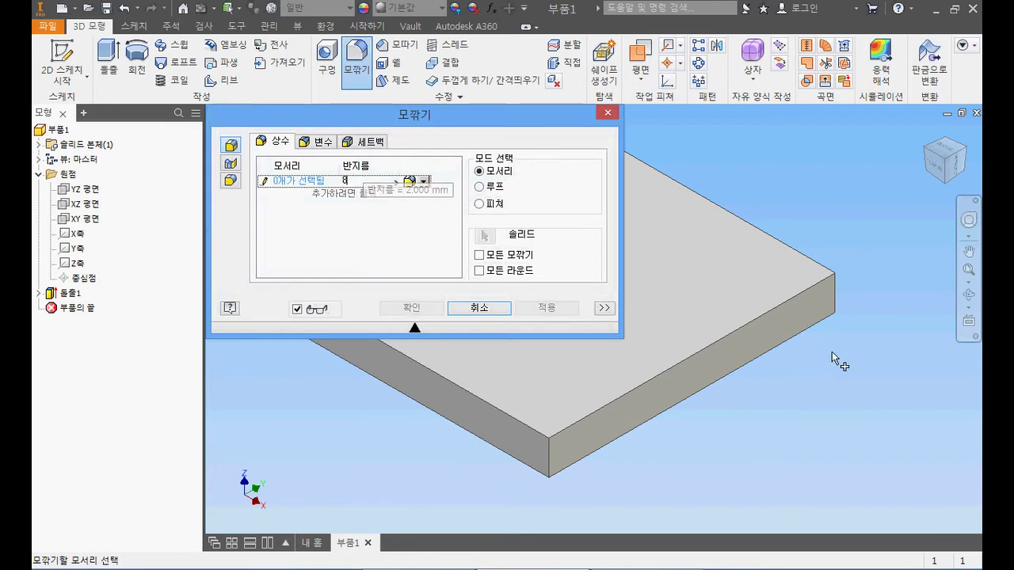
pyautogui.click(835, 295)
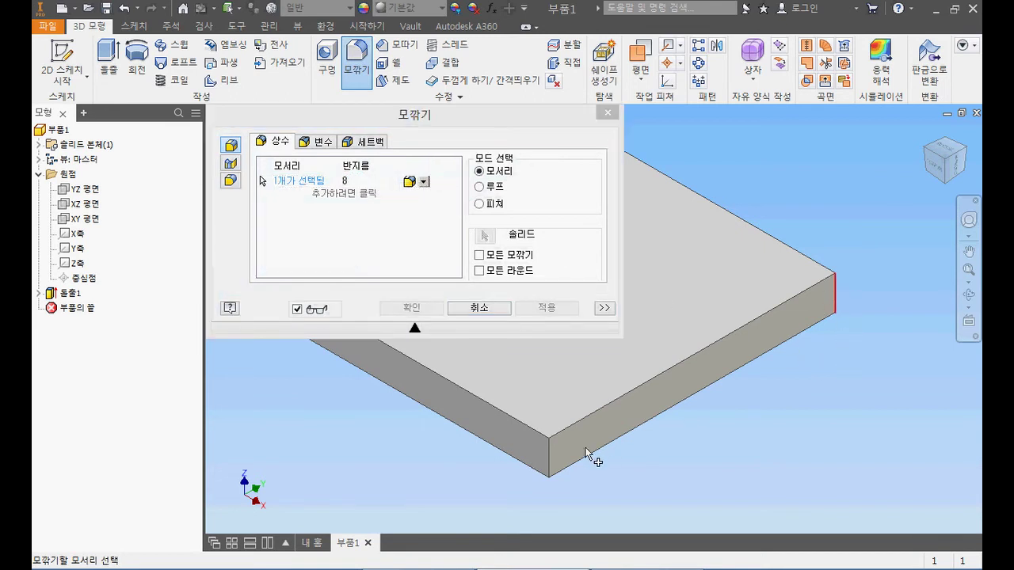
pyautogui.click(549, 457)
pyautogui.scroll(-4, 638, 460)
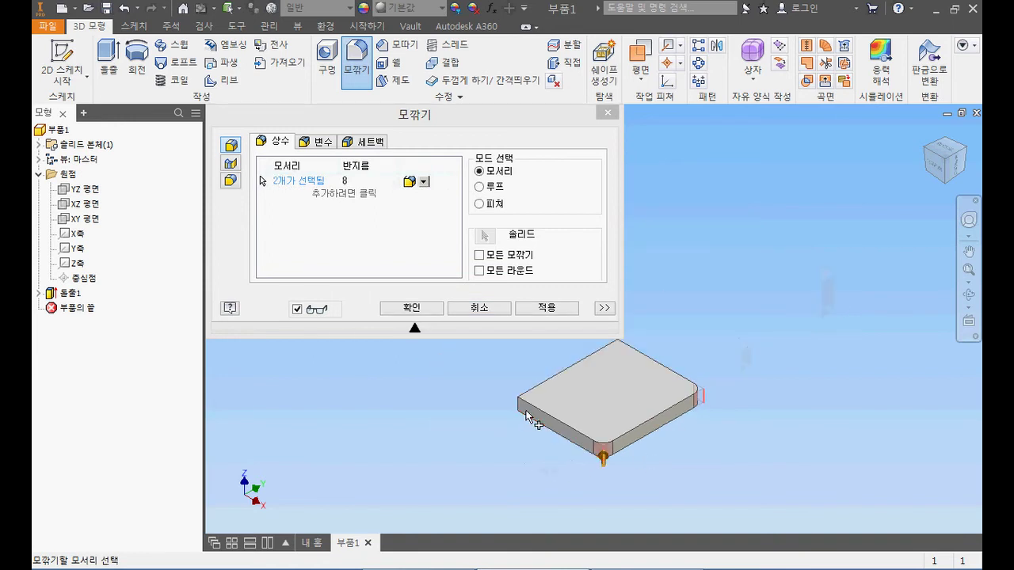
pyautogui.scroll(2, 527, 414)
pyautogui.click(516, 410)
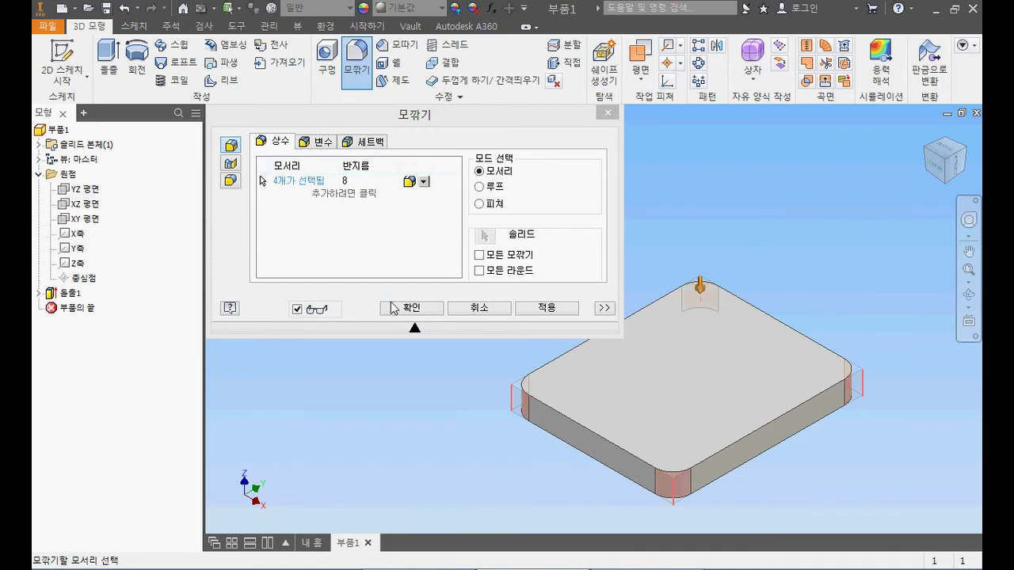
pyautogui.click(415, 308)
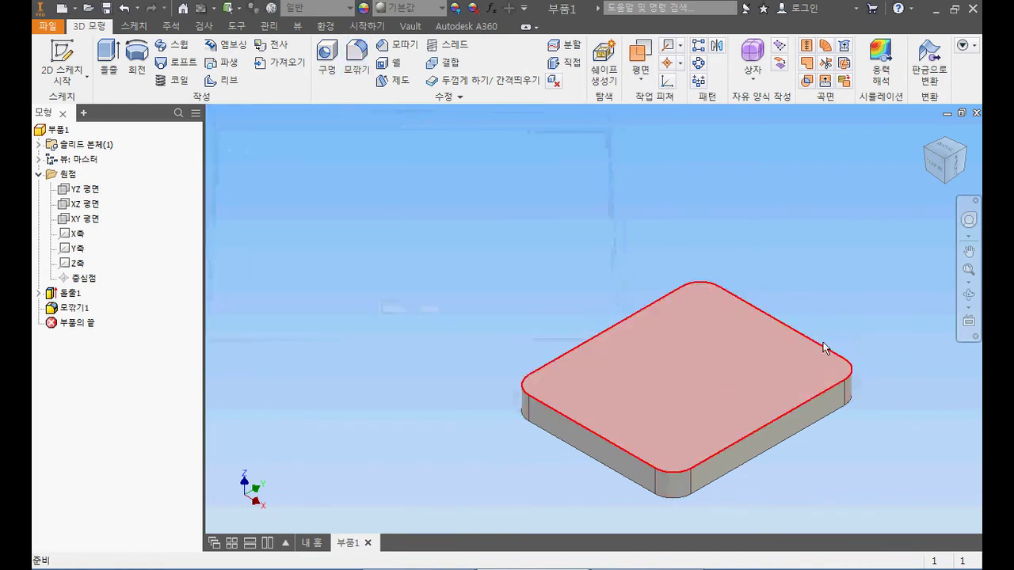
pyautogui.moveTo(883, 328); pyautogui.dragTo(804, 297, button='middle')
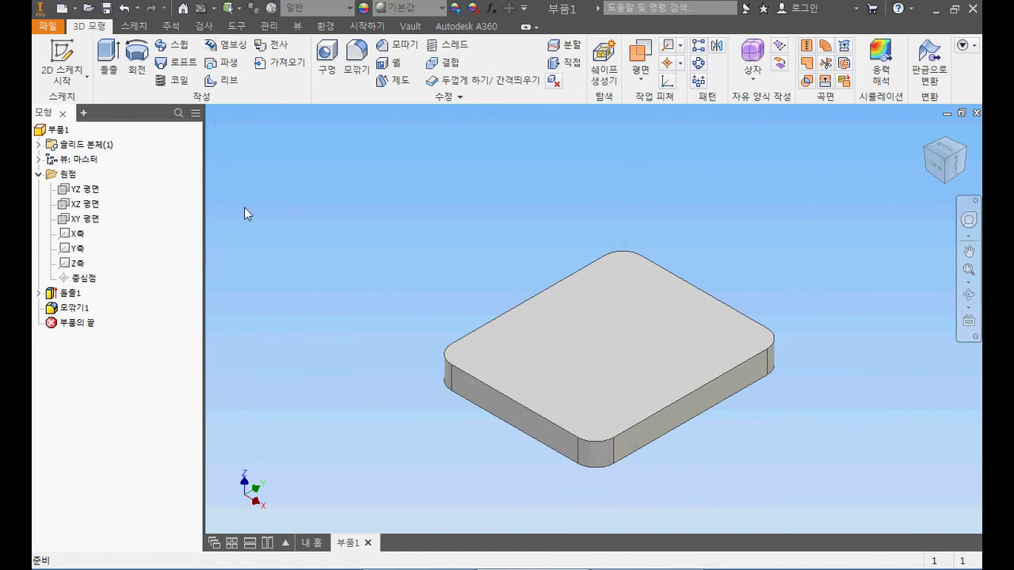
# Step: Switch to AutoCAD, examine the bearing housing dimensions in part 1's section view, and return to the plate in Inventor
pyautogui.hotkey('alt', 'Tab')
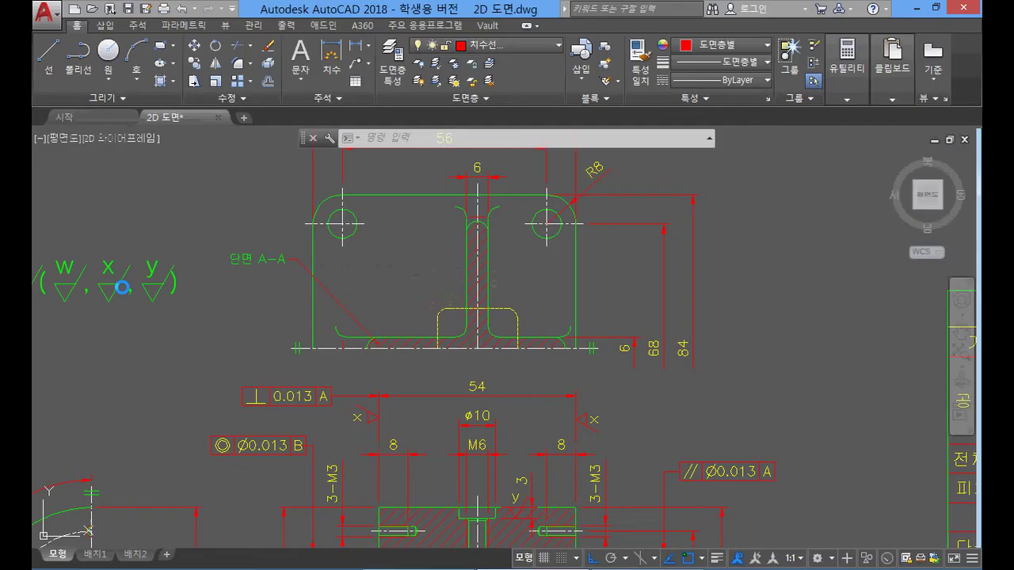
pyautogui.scroll(-6, 498, 326)
pyautogui.scroll(9, 511, 317)
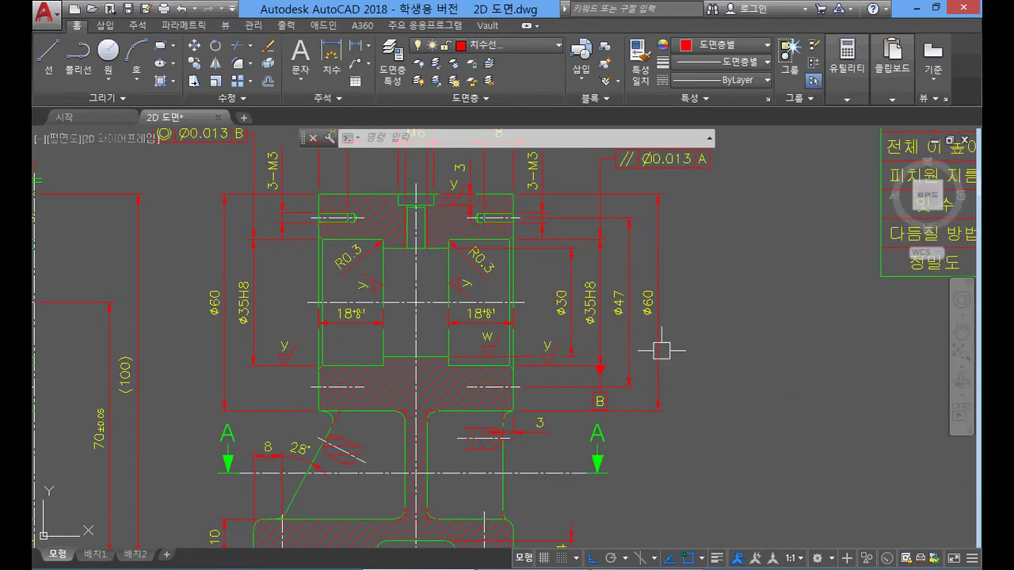
pyautogui.moveTo(655, 357); pyautogui.dragTo(820, 291, button='middle')
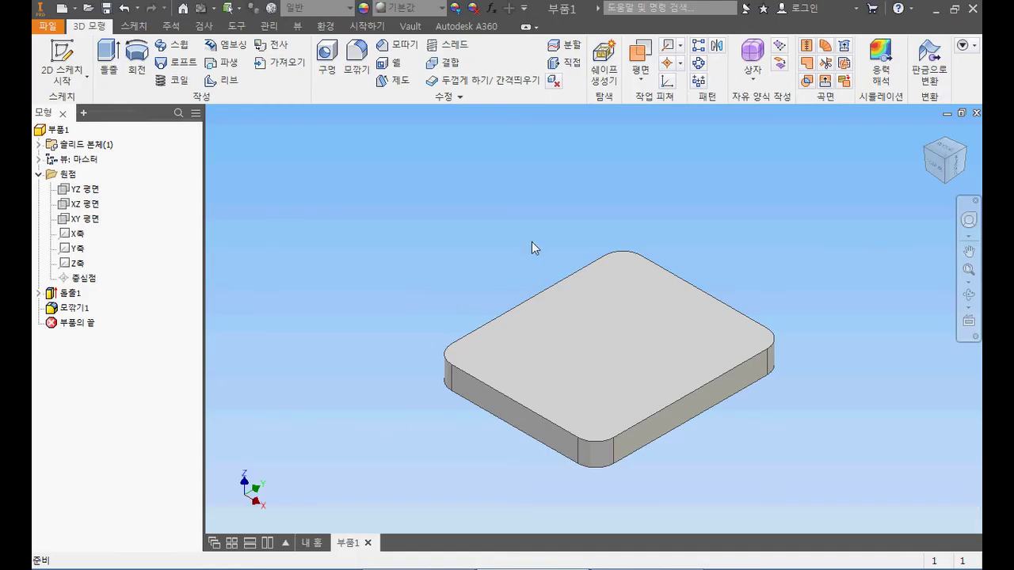
# Step: Start a new sketch on the XZ plane through the middle of the base plate
pyautogui.click(85, 204)
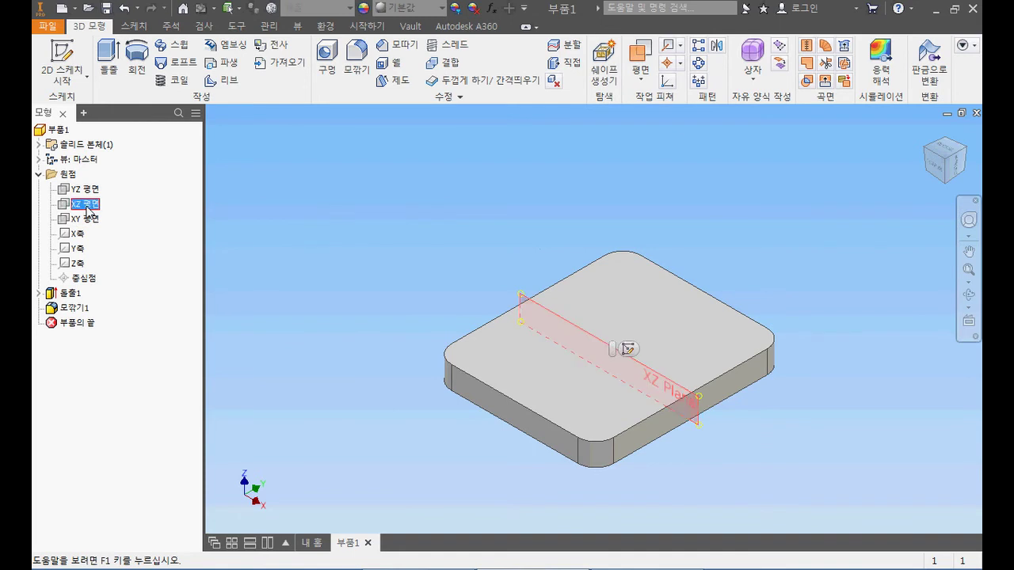
pyautogui.click(72, 55)
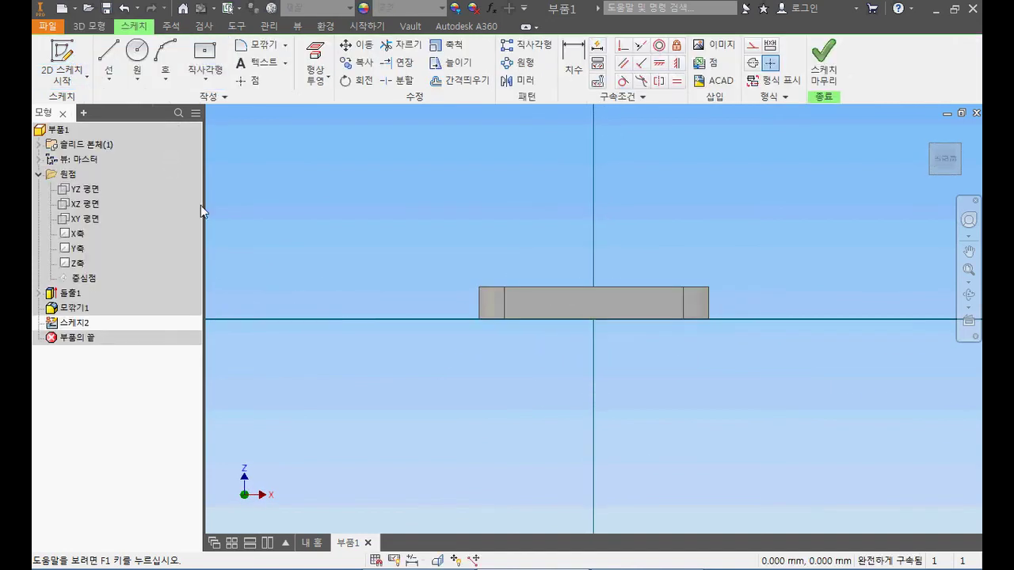
pyautogui.moveTo(676, 322)
pyautogui.mouseDown(button='middle')
pyautogui.moveTo(685, 391)
pyautogui.moveTo(664, 393)
pyautogui.mouseUp(button='middle')
pyautogui.scroll(-2, 685, 391)
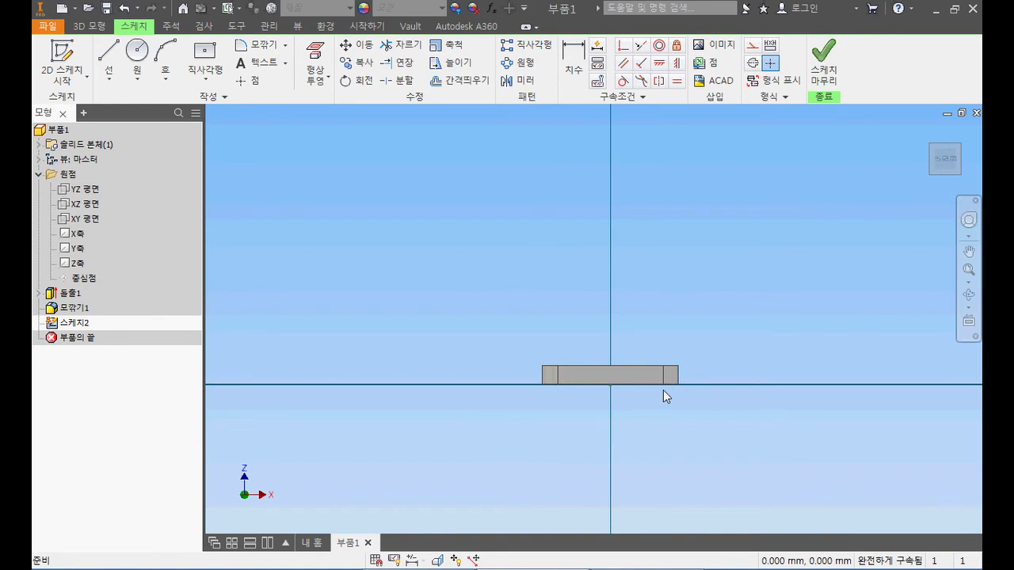
# Step: Slice the plate's graphics at the sketch plane, check the cut in the isometric view, and look straight at the sketch
pyautogui.press('F6')
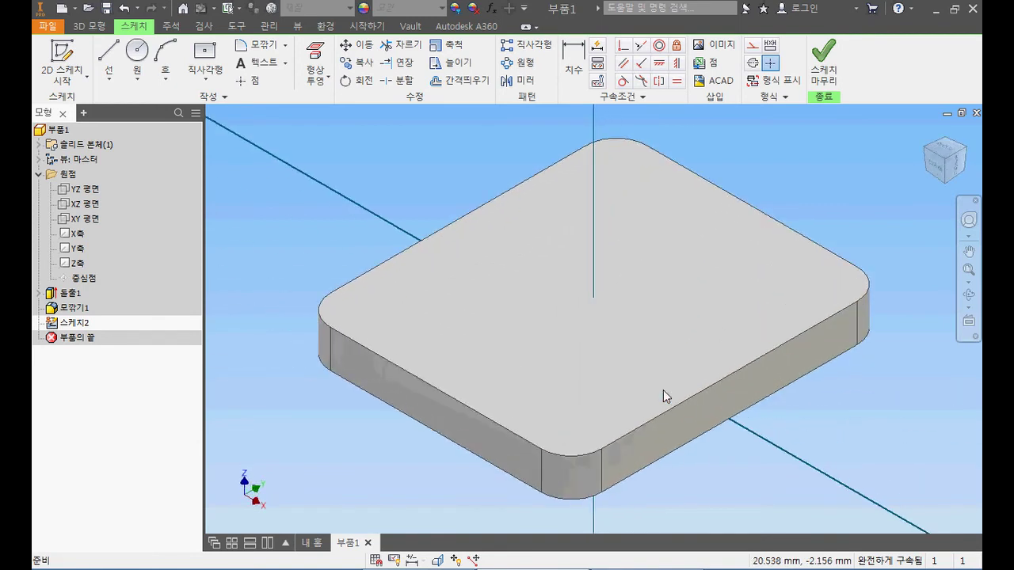
pyautogui.press('F7')
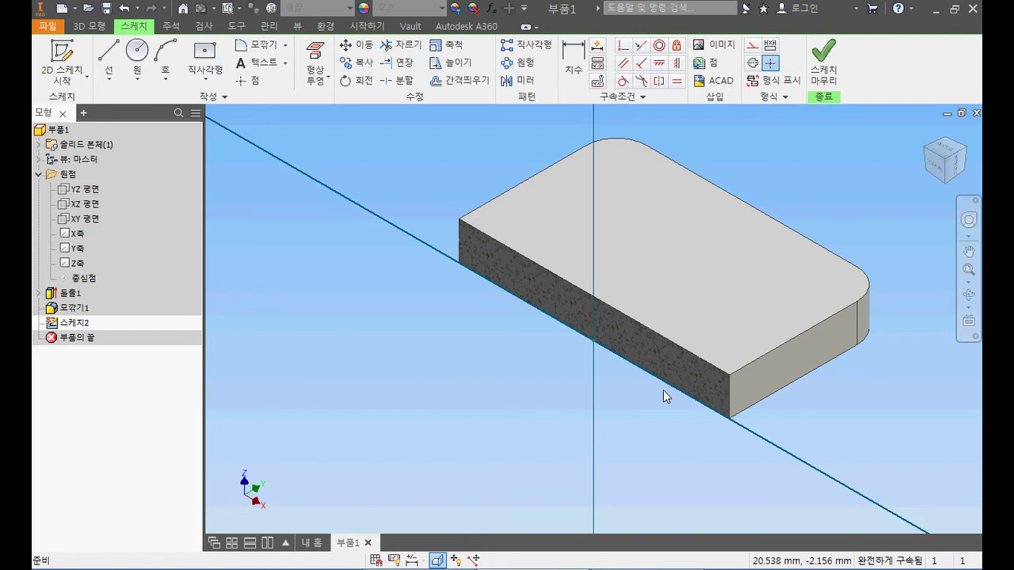
pyautogui.press('F7')
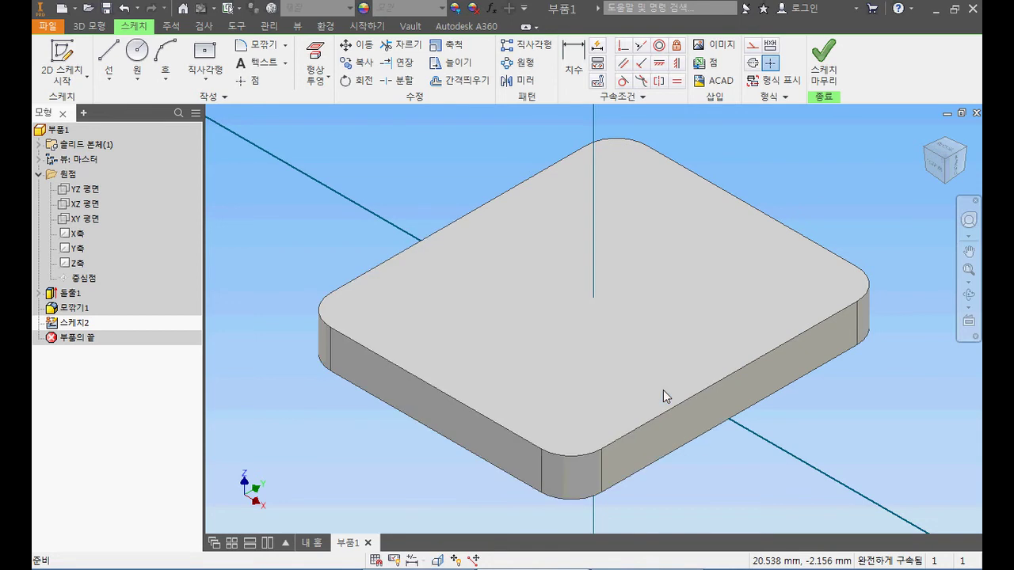
pyautogui.press('F7')
pyautogui.press('F7')
pyautogui.press('F7')
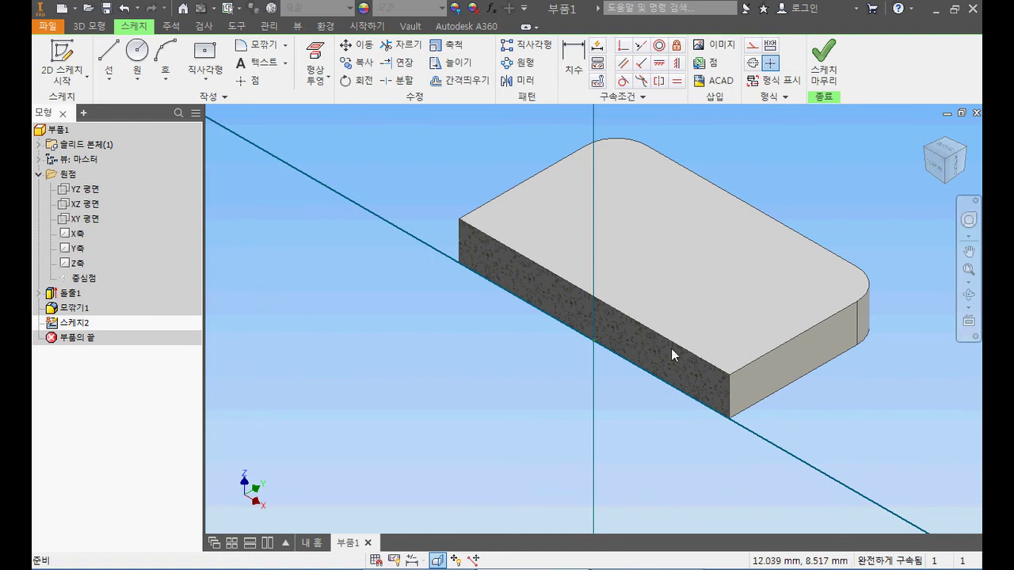
pyautogui.press('pageup')
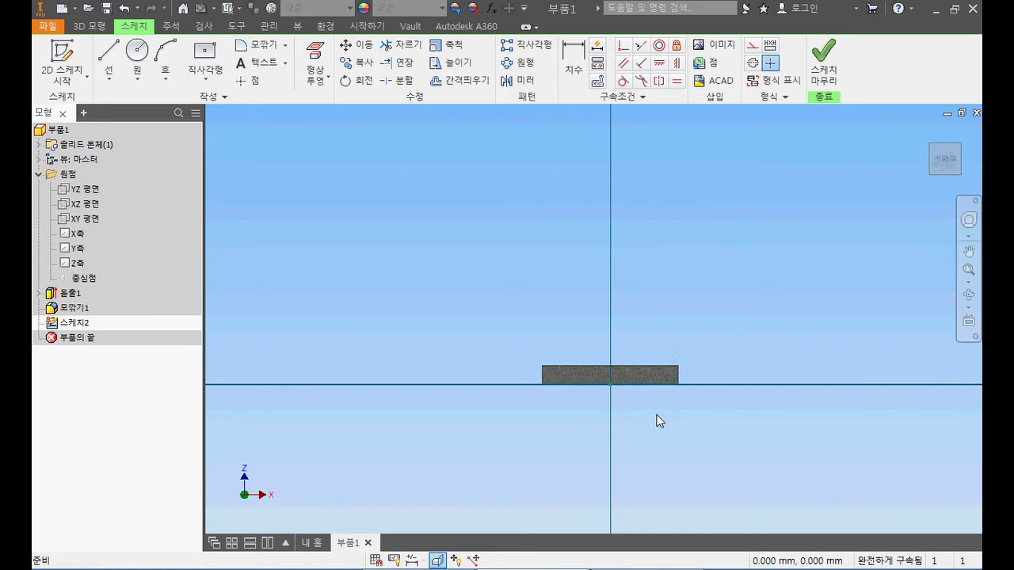
pyautogui.scroll(-3, 658, 415)
pyautogui.moveTo(634, 414); pyautogui.dragTo(648, 462, button='middle')
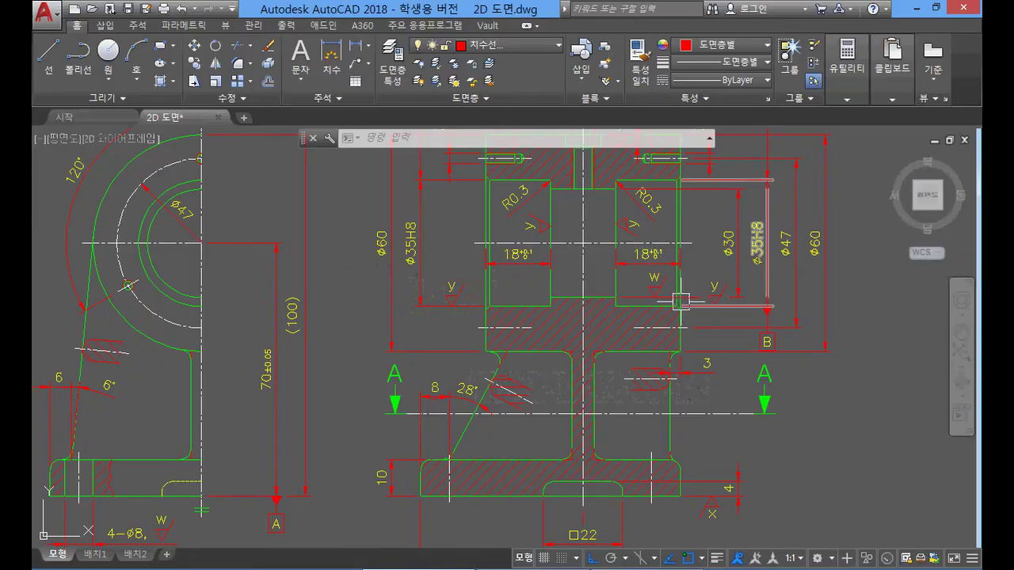
# Step: In the AutoCAD drawing, make the 외형선 layer current and turn off the 치수선해칭선 and 문자 layers
pyautogui.scroll(-2, 661, 317)
pyautogui.moveTo(660, 299)
pyautogui.mouseDown(button='middle')
pyautogui.moveTo(634, 298)
pyautogui.moveTo(623, 335)
pyautogui.mouseUp(button='middle')
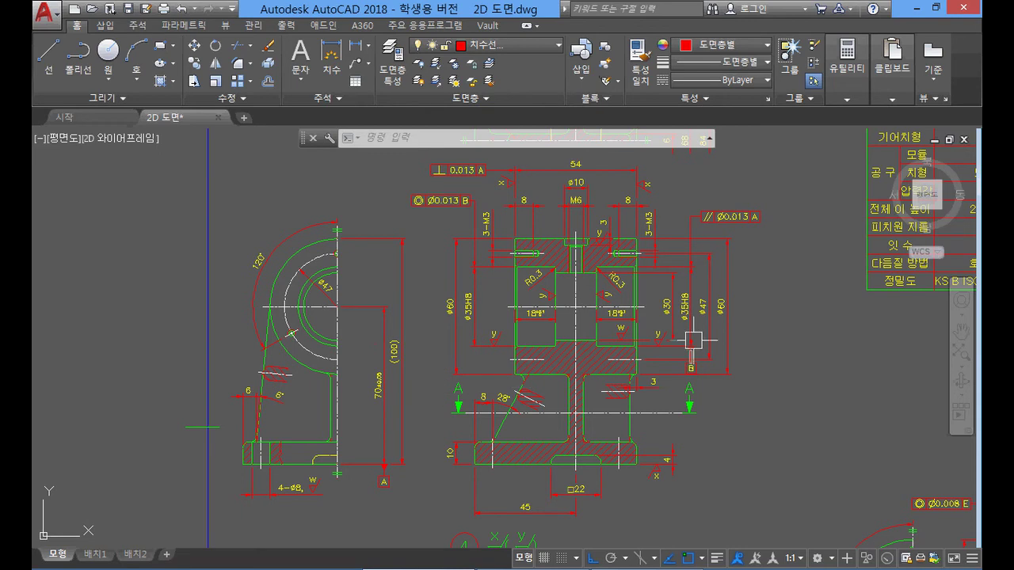
pyautogui.click(513, 48)
pyautogui.click(487, 152)
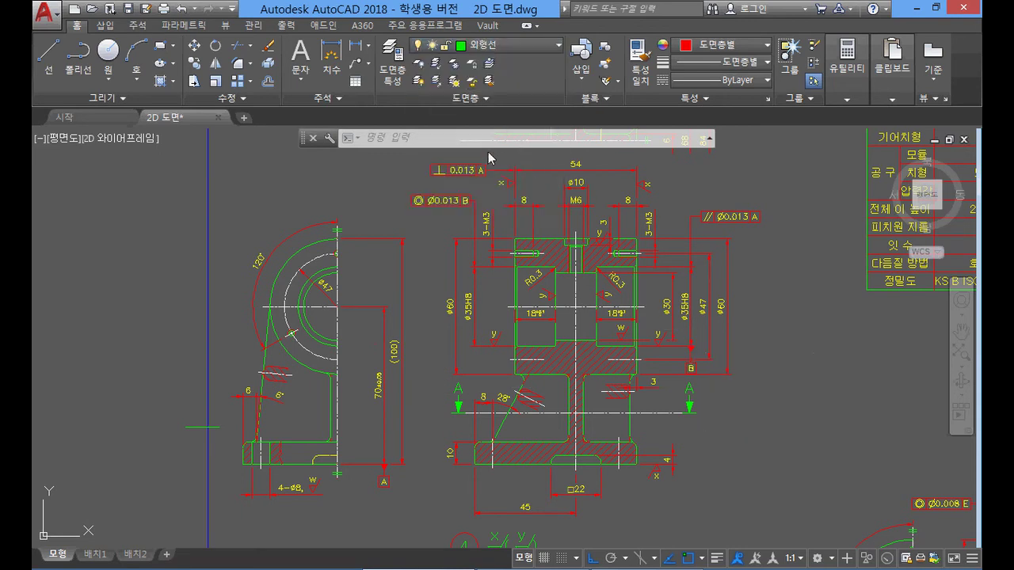
pyautogui.click(523, 43)
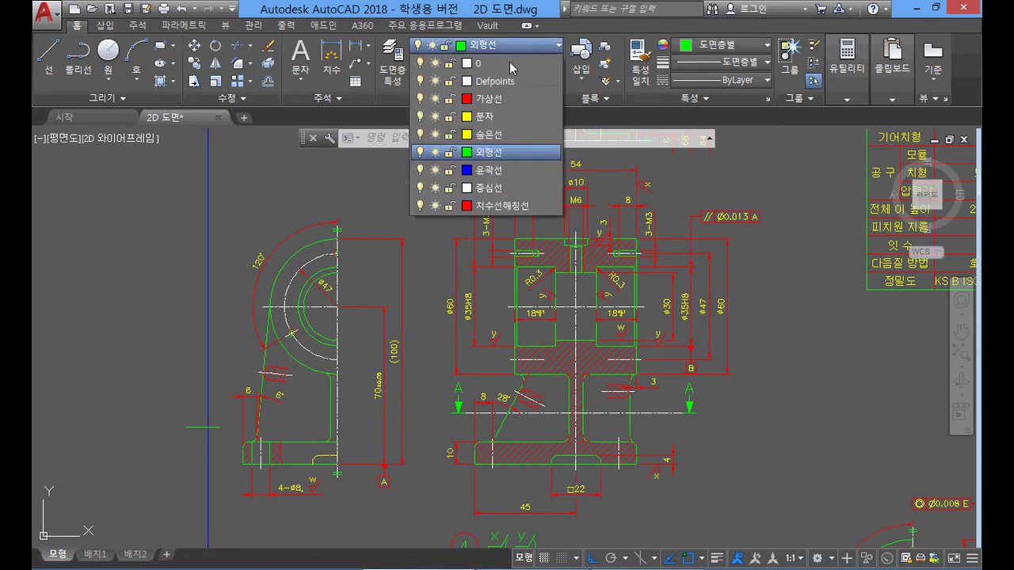
pyautogui.click(420, 207)
pyautogui.click(421, 117)
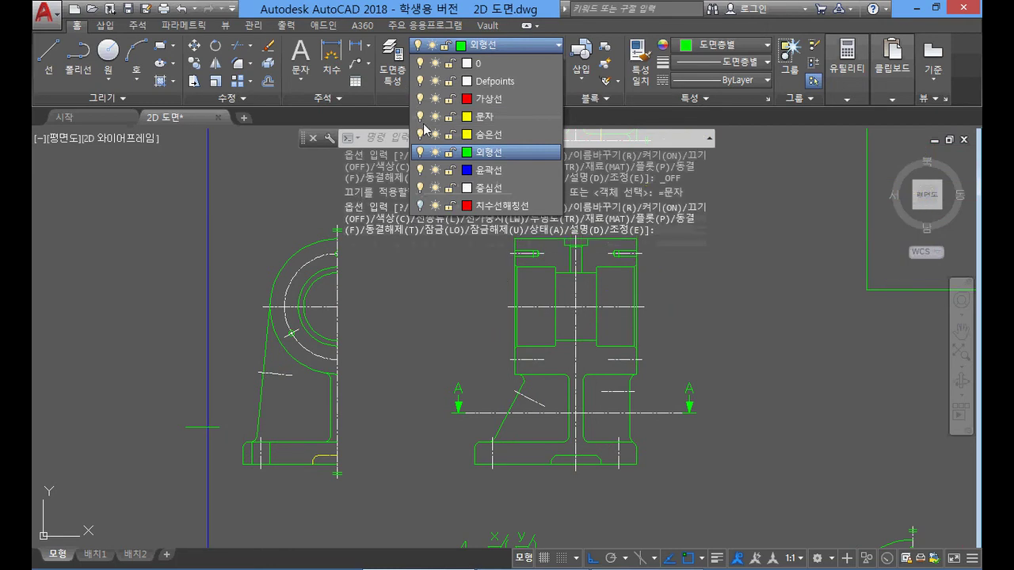
pyautogui.click(479, 305)
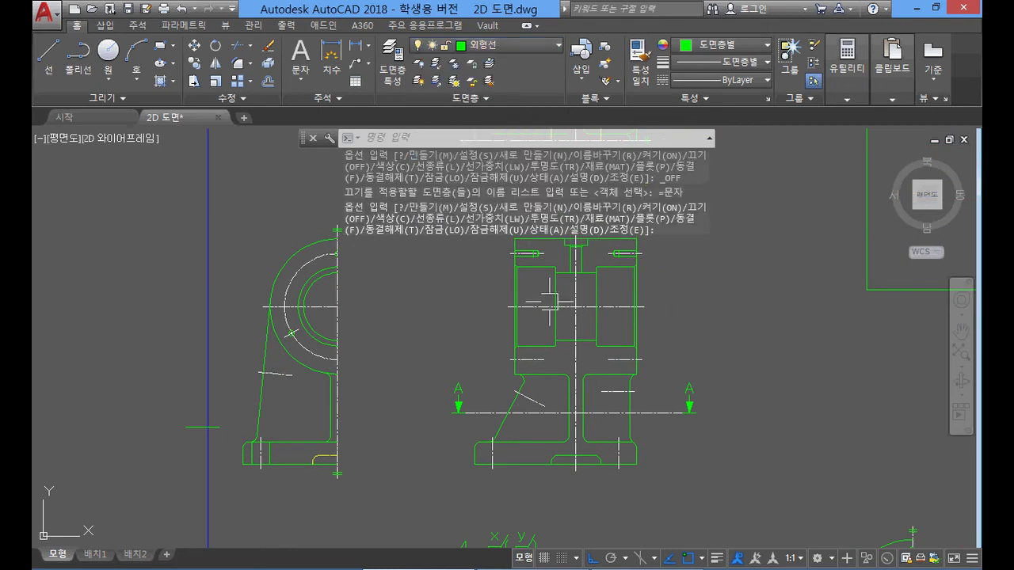
# Step: Copy the upper half of the bearing housing in part 1's section view, including its centerlines, to the clipboard
pyautogui.moveTo(695, 288); pyautogui.dragTo(680, 325, button='middle')
pyautogui.scroll(2, 581, 332)
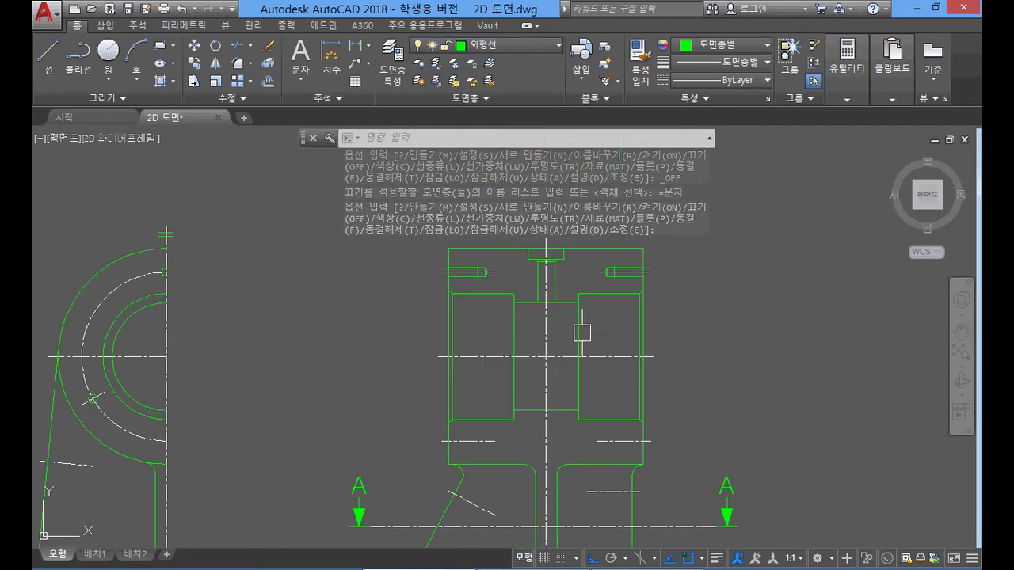
pyautogui.click(726, 386)
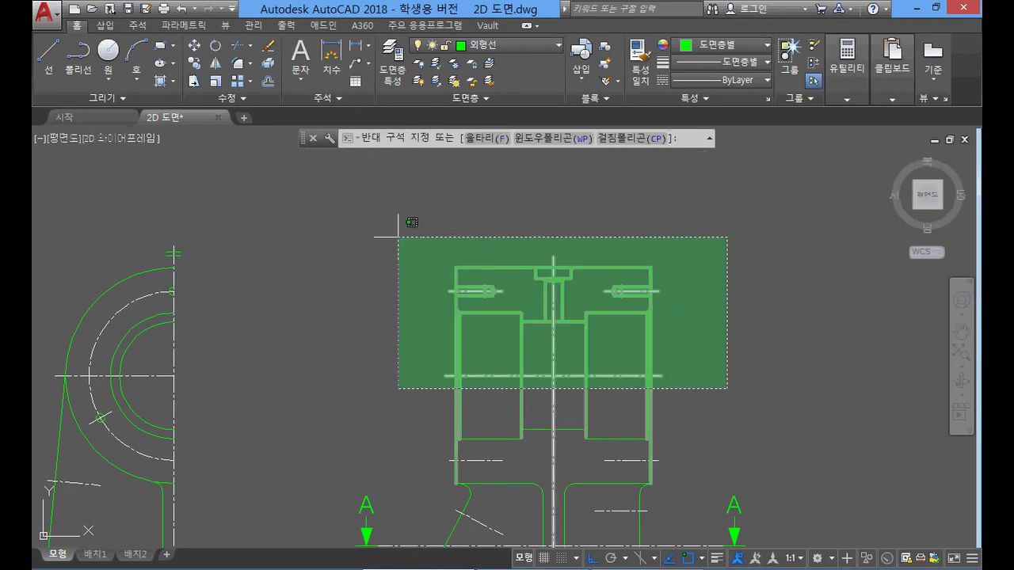
pyautogui.click(398, 234)
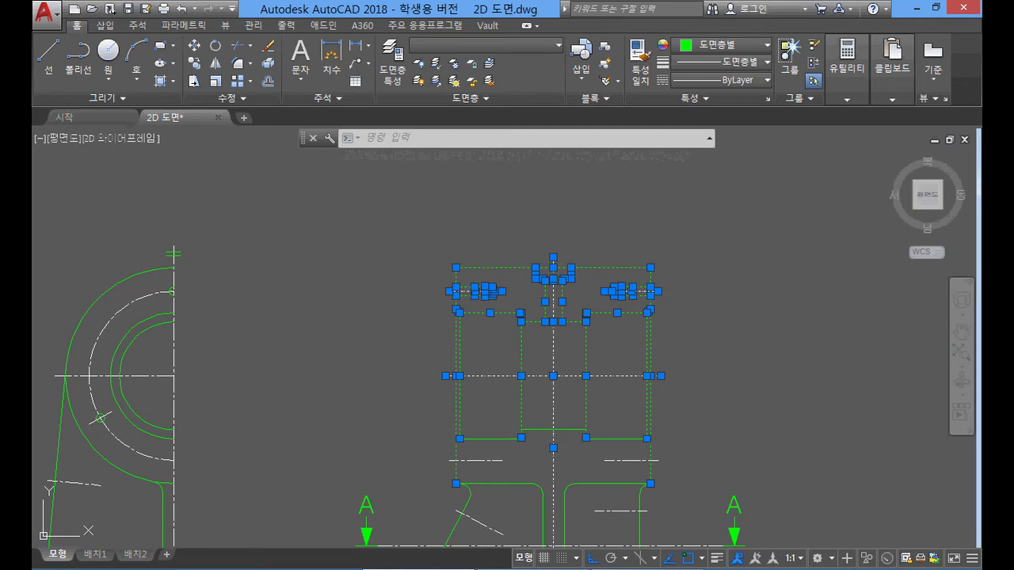
pyautogui.hotkey('ctrl', 'c')
pyautogui.press('Escape')
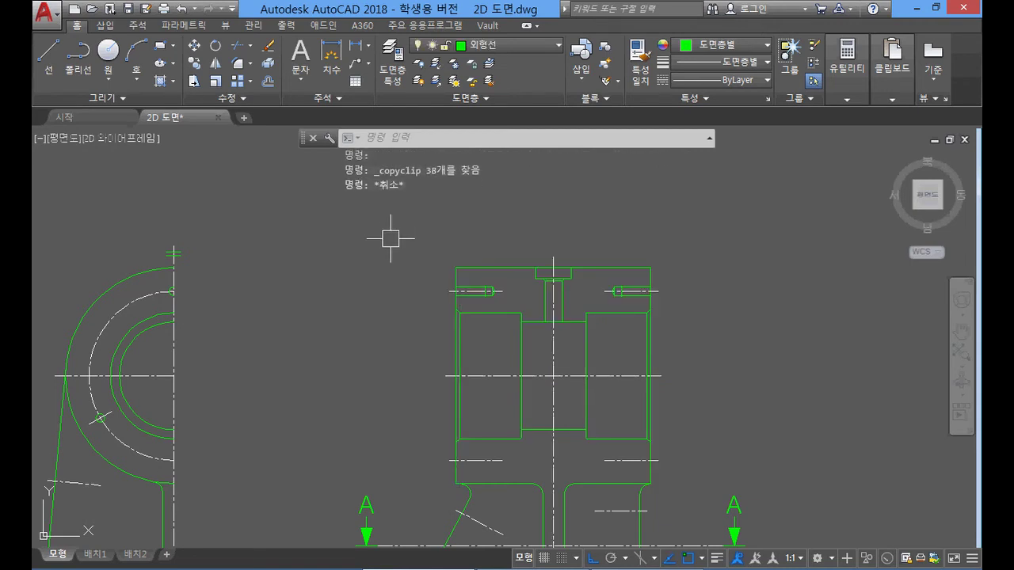
# Step: Switch to Inventor and paste the copied housing section into the XZ sketch above the base plate
pyautogui.hotkey('alt', 'Tab')
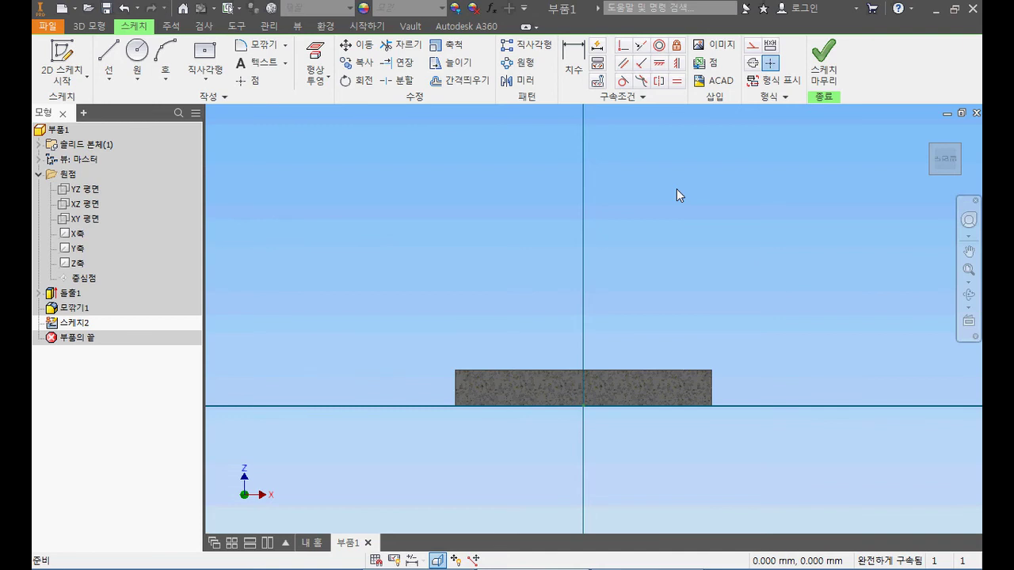
pyautogui.hotkey('ctrl', 'v')
pyautogui.scroll(-4, 678, 225)
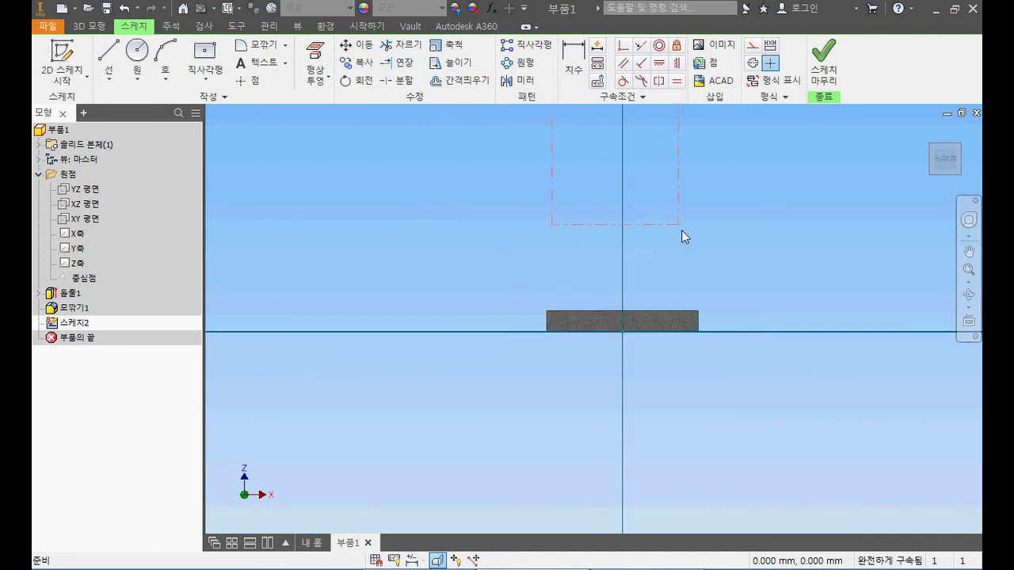
pyautogui.moveTo(688, 230); pyautogui.dragTo(664, 268, button='middle')
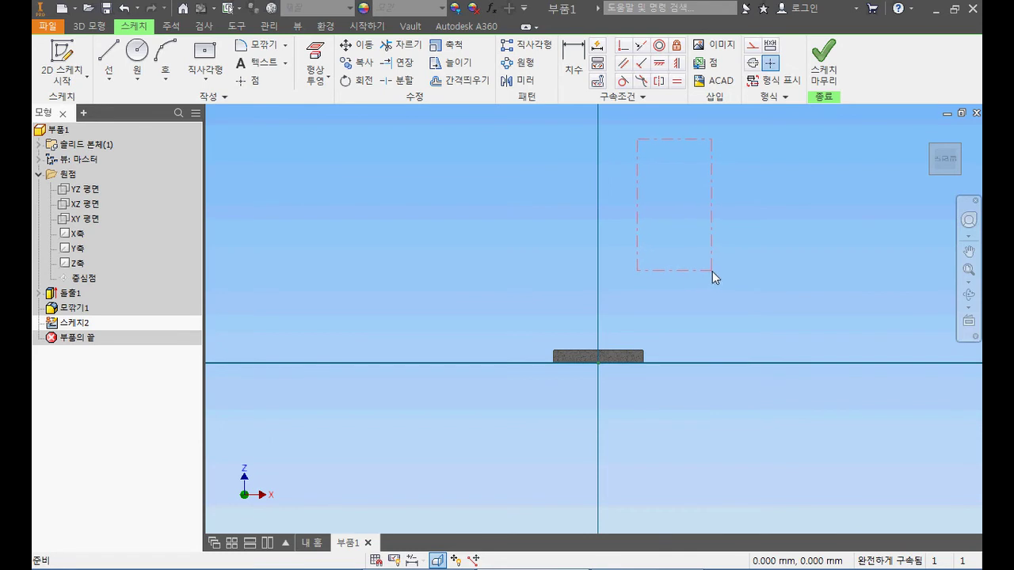
pyautogui.click(649, 269)
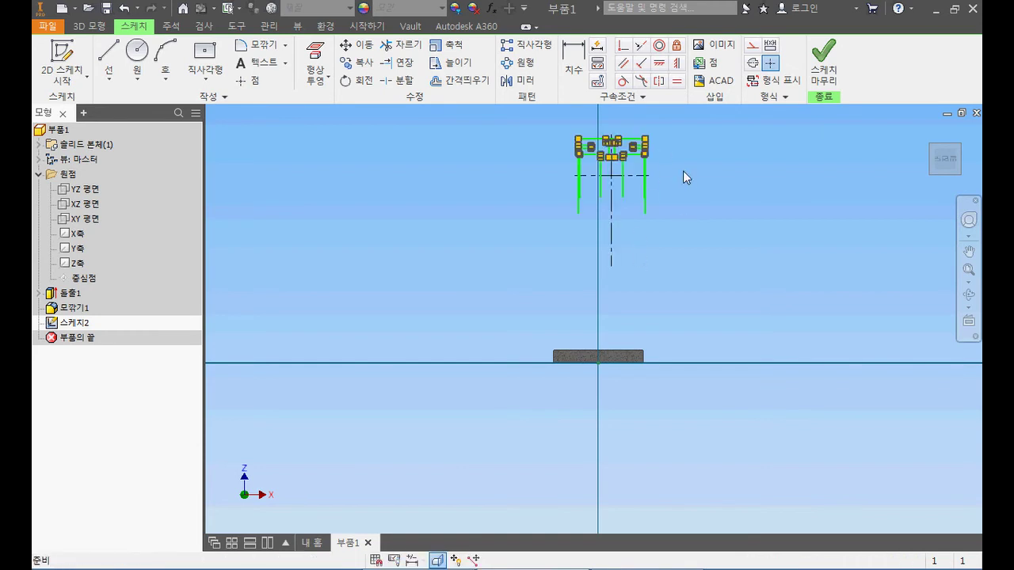
pyautogui.scroll(5, 658, 198)
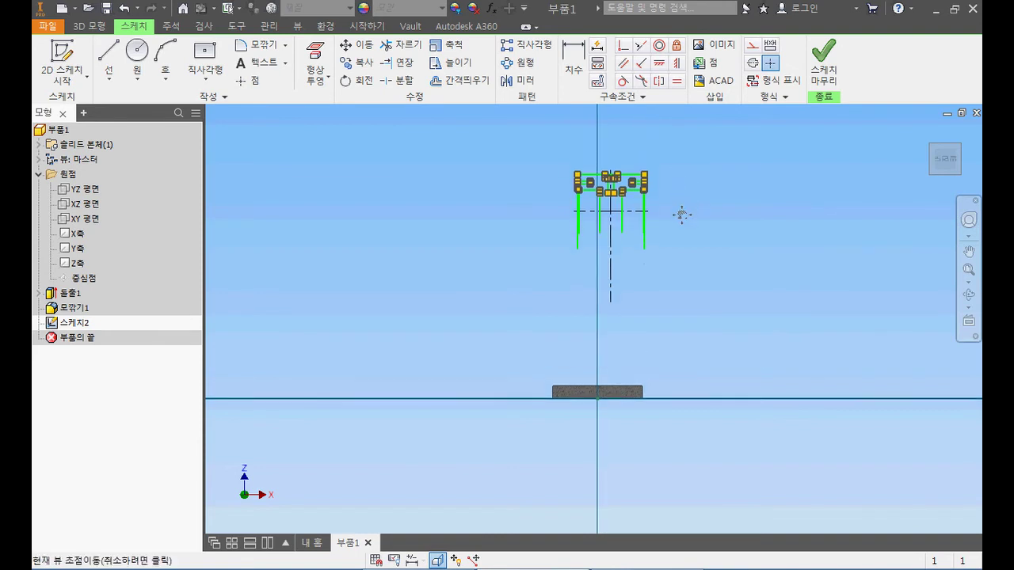
pyautogui.moveTo(660, 195); pyautogui.dragTo(686, 214, button='middle')
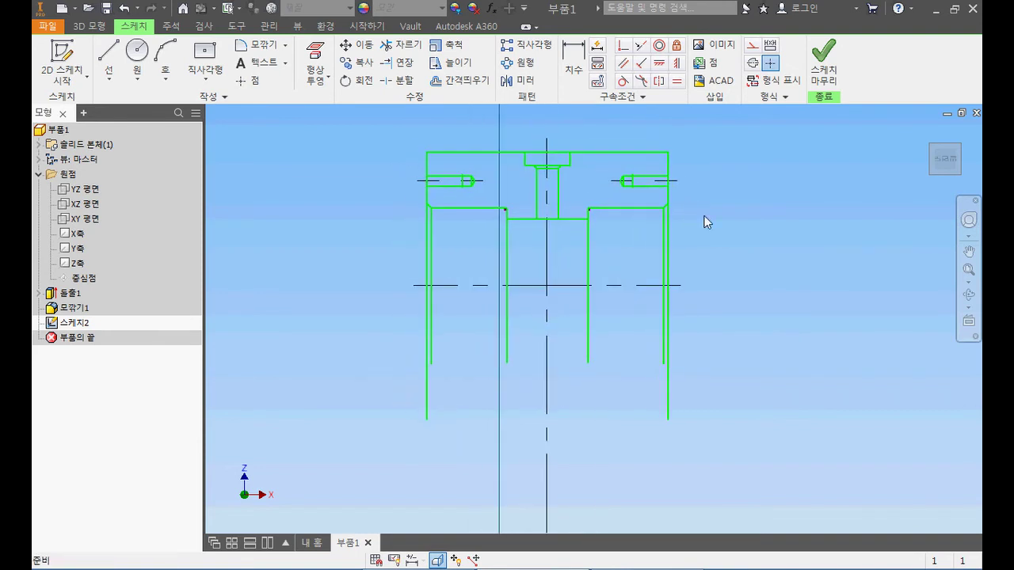
pyautogui.scroll(-2, 722, 260)
pyautogui.moveTo(724, 262); pyautogui.dragTo(701, 227, button='middle')
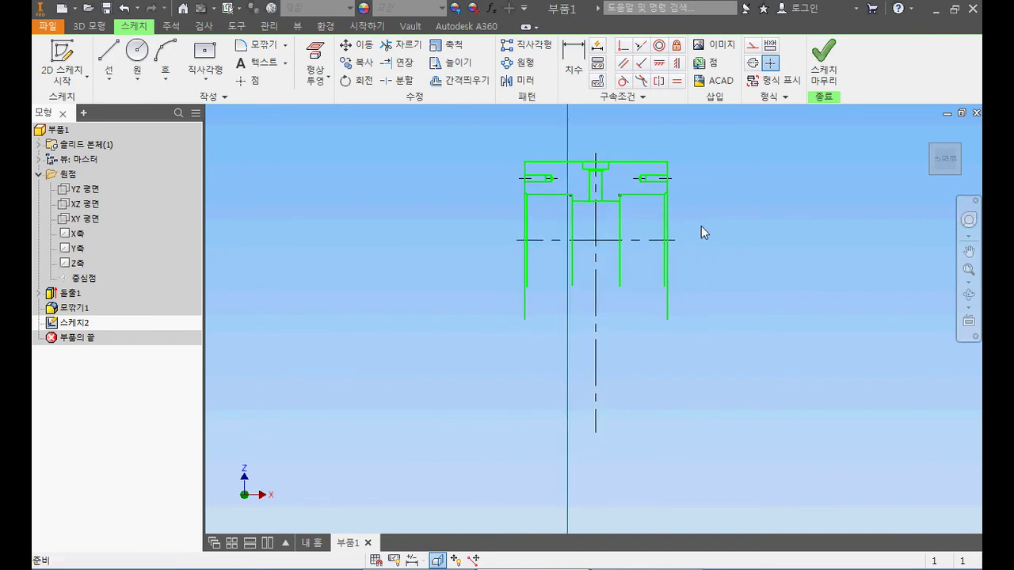
# Step: Toggle Show Format for the sketch lines and delete the vertical centerline of the pasted housing section
pyautogui.scroll(-2, 701, 228)
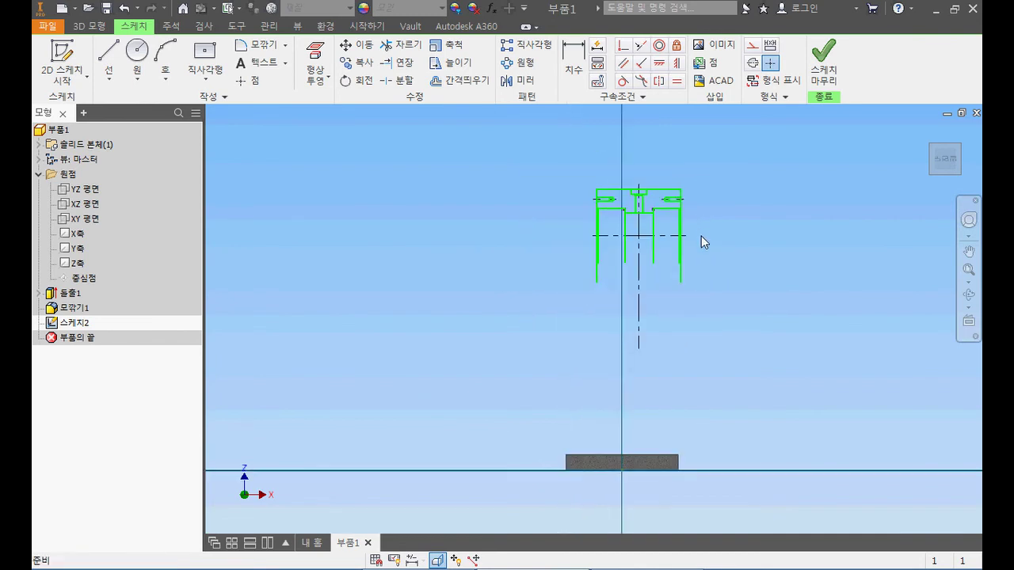
pyautogui.click(640, 250)
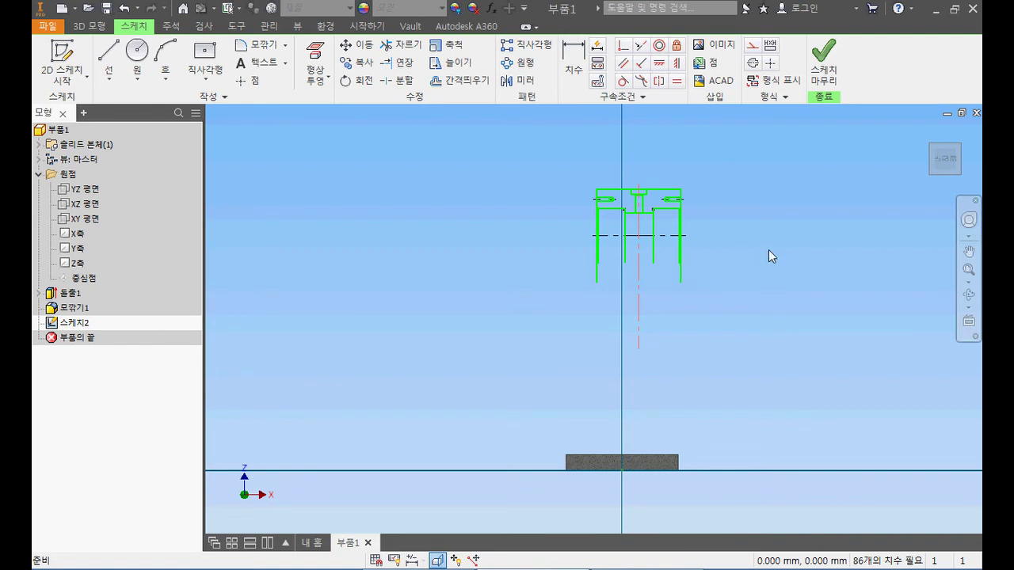
pyautogui.click(780, 101)
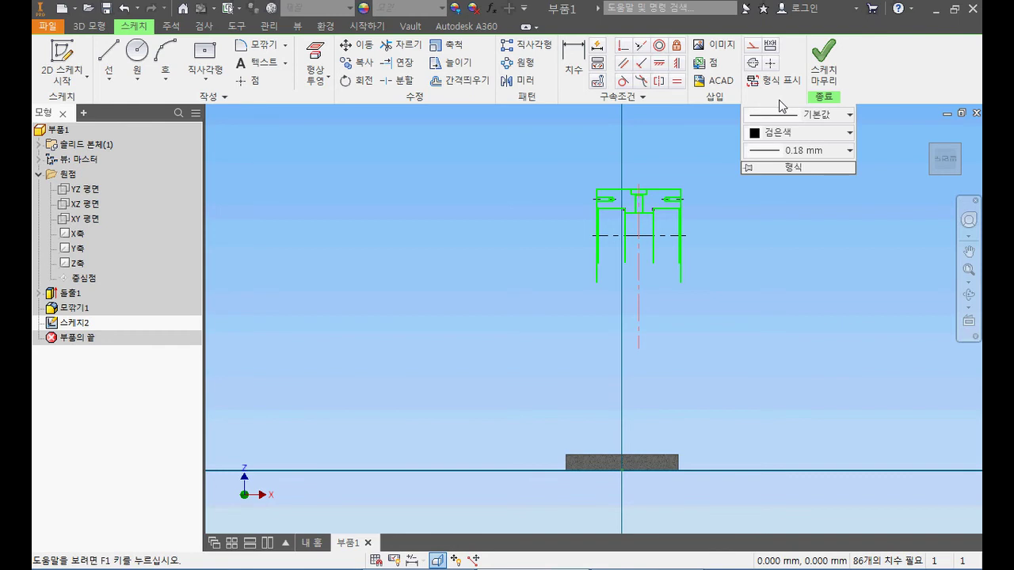
pyautogui.click(778, 80)
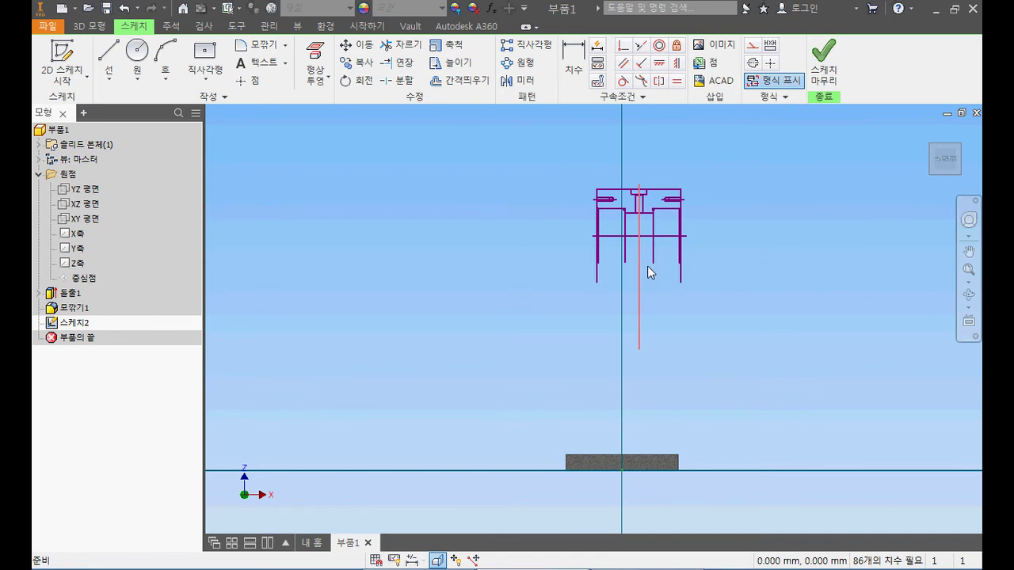
pyautogui.click(722, 242)
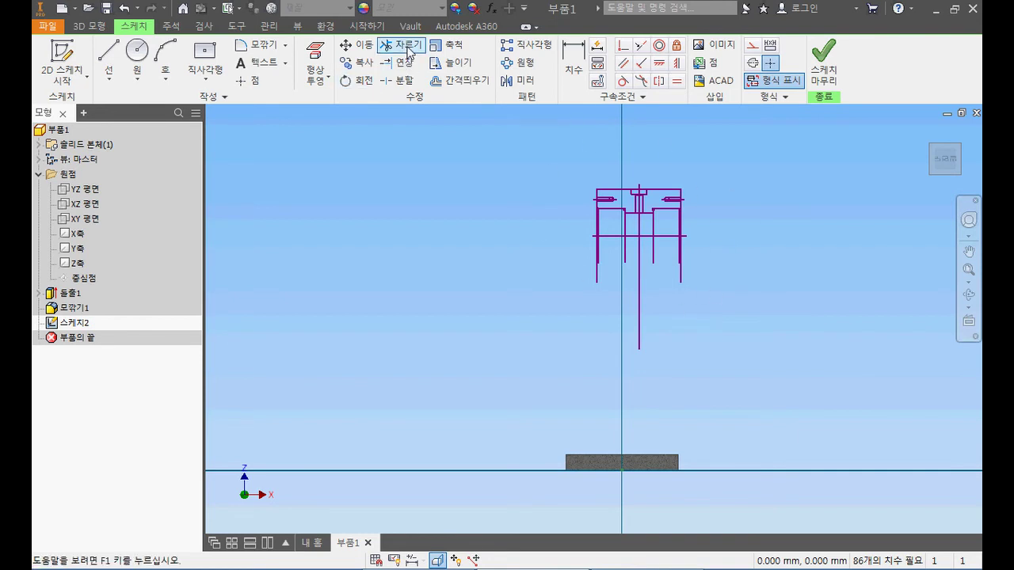
pyautogui.click(640, 273)
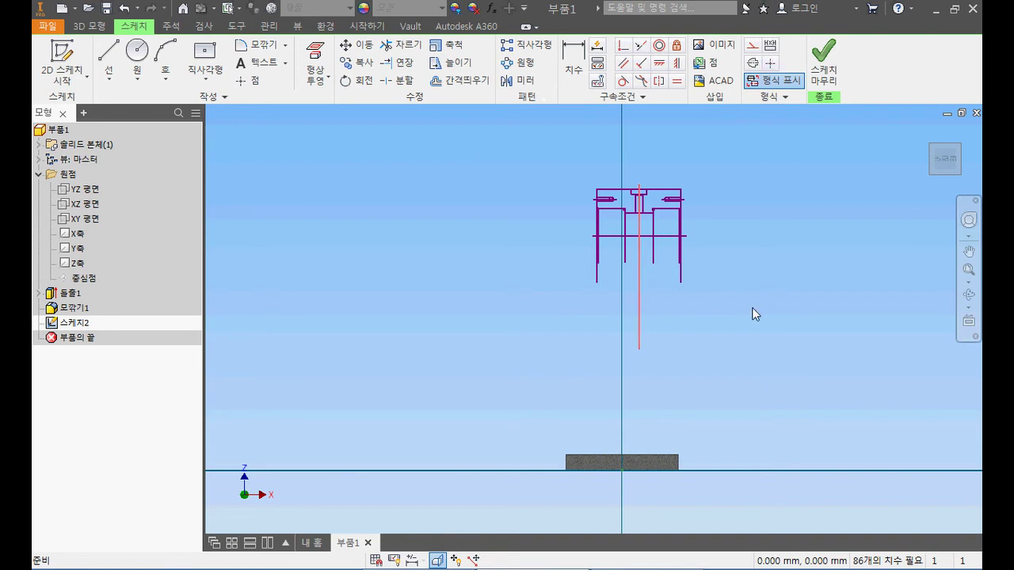
pyautogui.press('Delete')
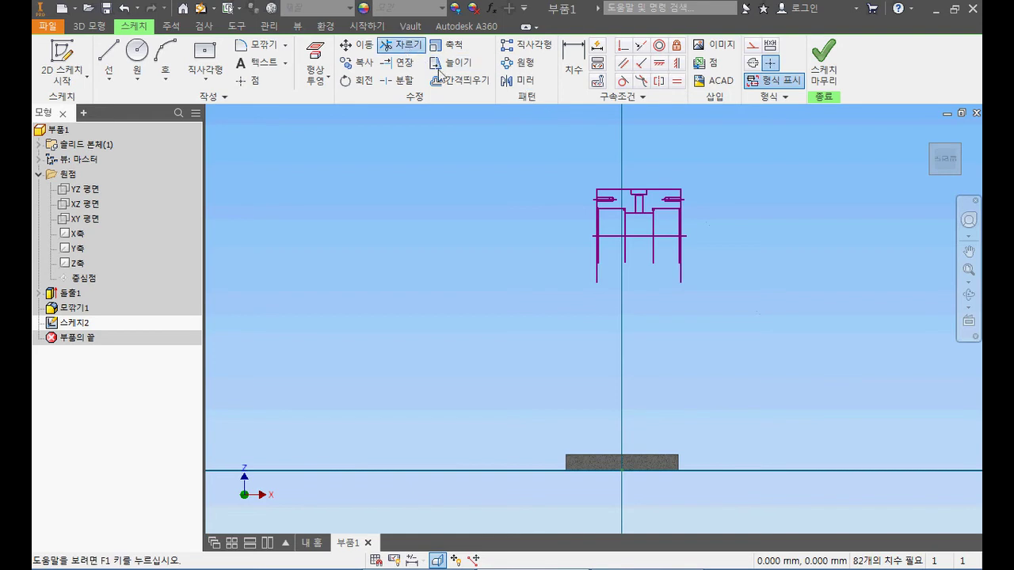
# Step: Trim the vertical lines below the section's horizontal centerline and both ends of that centerline overhanging the housing outline
pyautogui.click(402, 44)
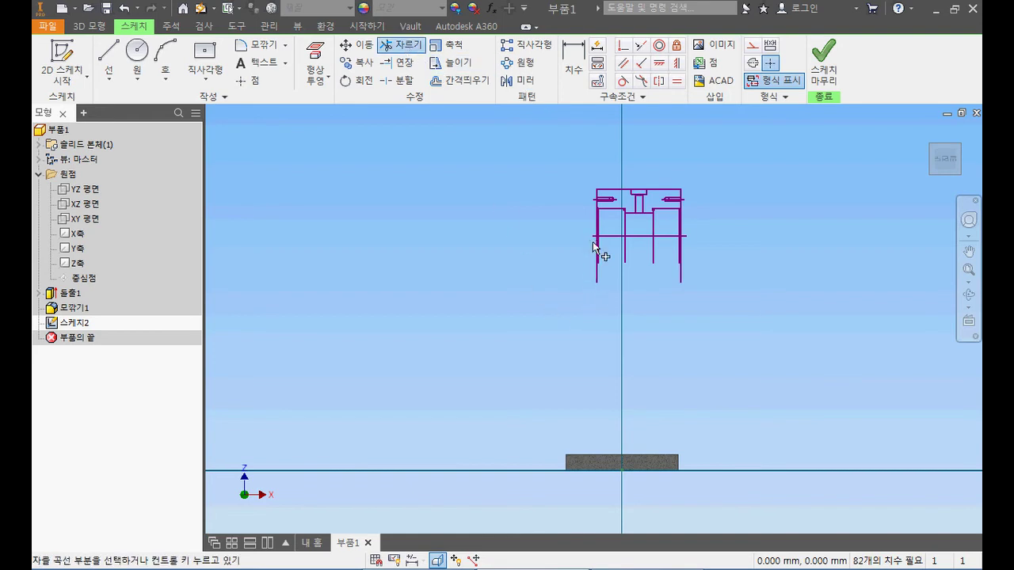
pyautogui.scroll(3, 631, 239)
pyautogui.moveTo(552, 257); pyautogui.dragTo(756, 246)
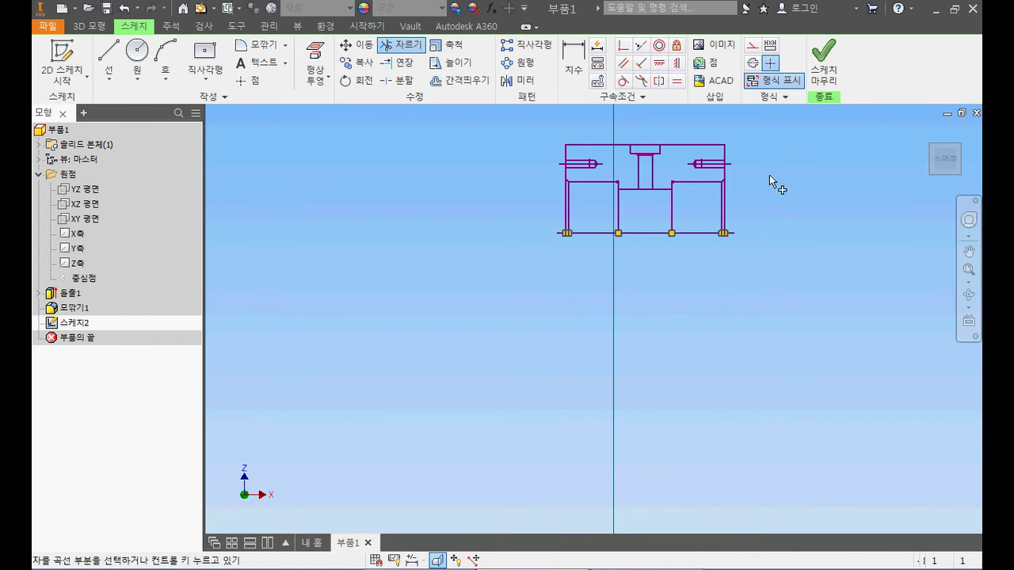
pyautogui.click(733, 233)
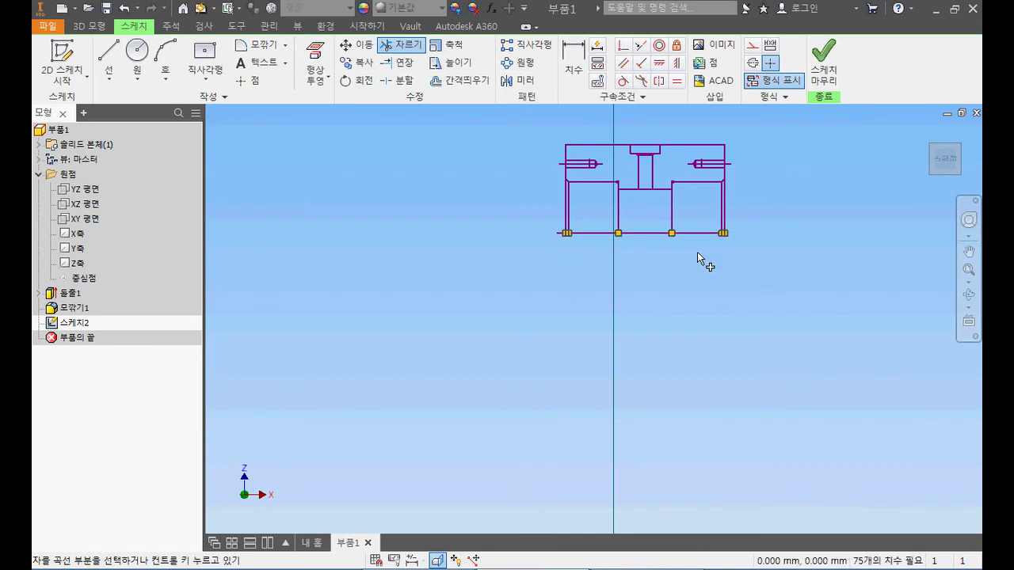
pyautogui.click(563, 235)
pyautogui.press('Escape')
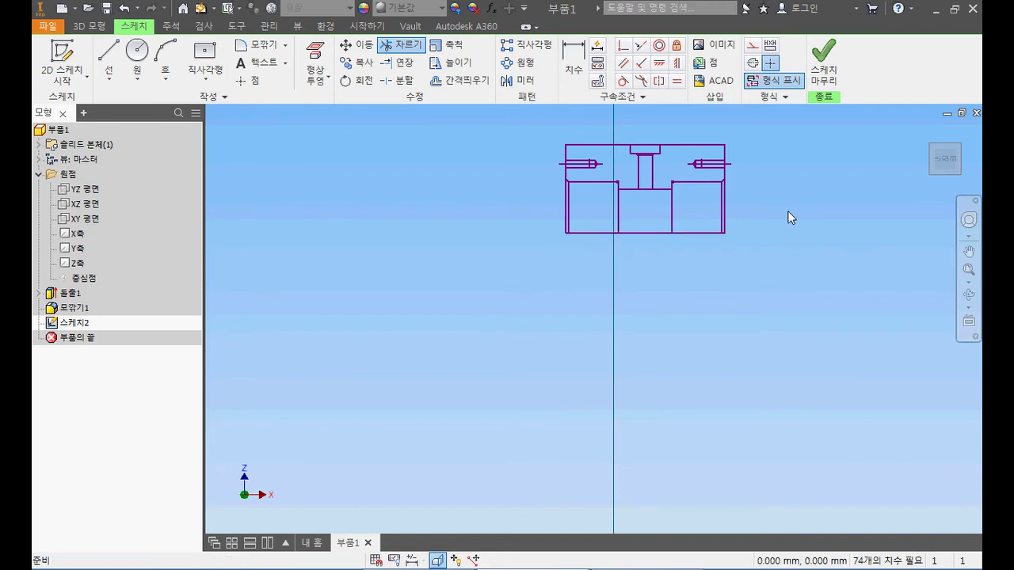
# Step: Delete the two side tapped holes with their centerlines and the central counterbored hole from the housing section
pyautogui.scroll(4, 668, 161)
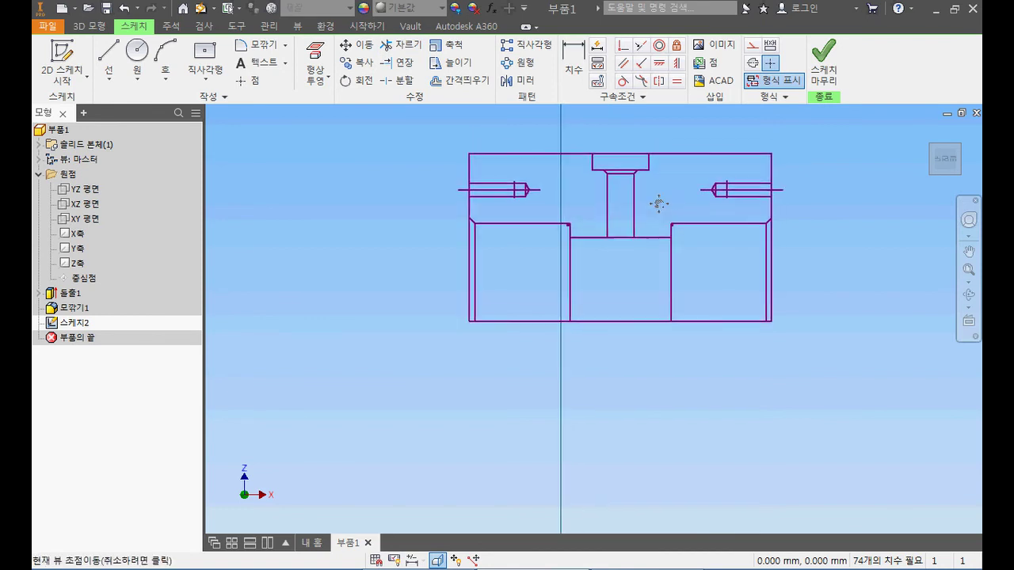
pyautogui.moveTo(546, 243); pyautogui.dragTo(501, 209)
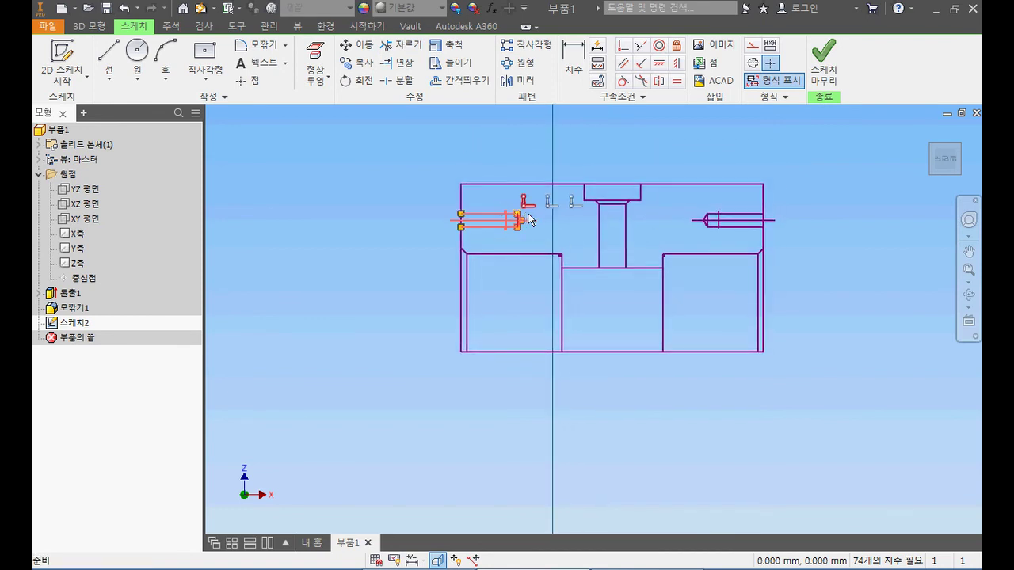
pyautogui.keyDown('ctrl'); pyautogui.moveTo(742, 231); pyautogui.dragTo(685, 201); pyautogui.keyUp('ctrl')
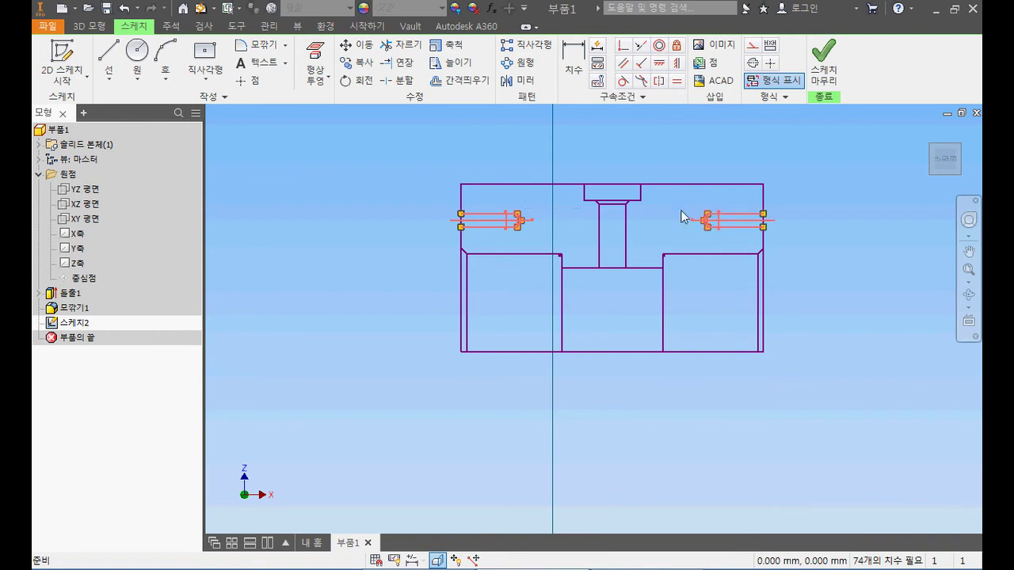
pyautogui.keyDown('ctrl'); pyautogui.moveTo(659, 237); pyautogui.dragTo(573, 187); pyautogui.keyUp('ctrl')
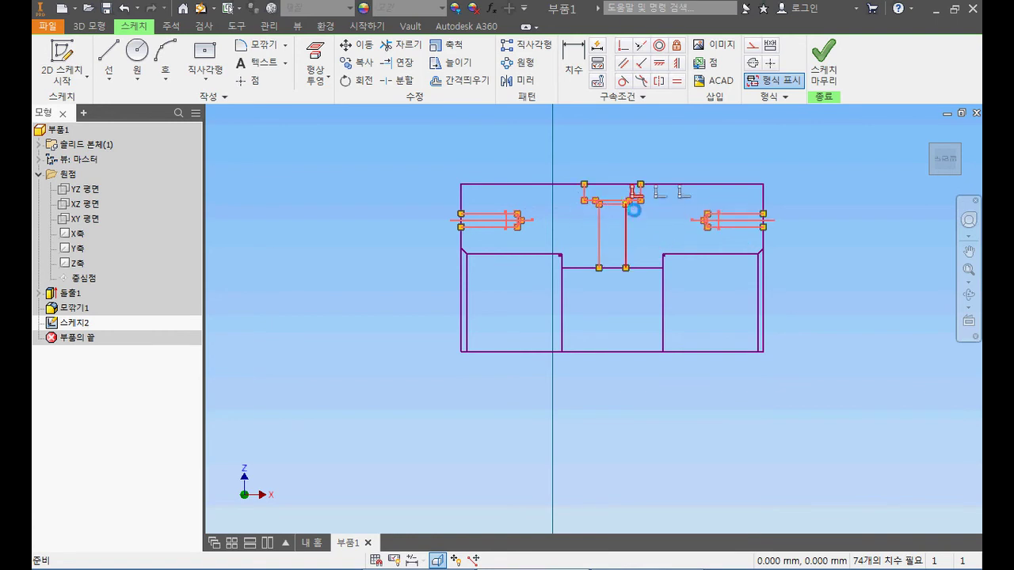
pyautogui.press('Delete')
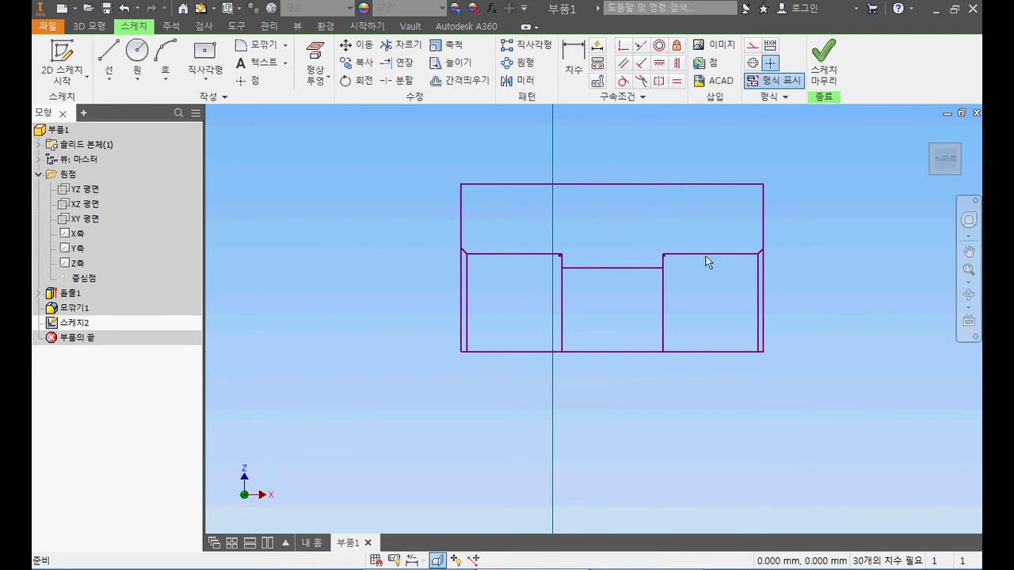
# Step: In the AutoCAD drawing, turn the 문자 and 치수선해칭선 layers back on, check the bearing support's dimensions, and return to Inventor
pyautogui.scroll(-3, 825, 280)
pyautogui.moveTo(830, 278); pyautogui.dragTo(751, 192, button='middle')
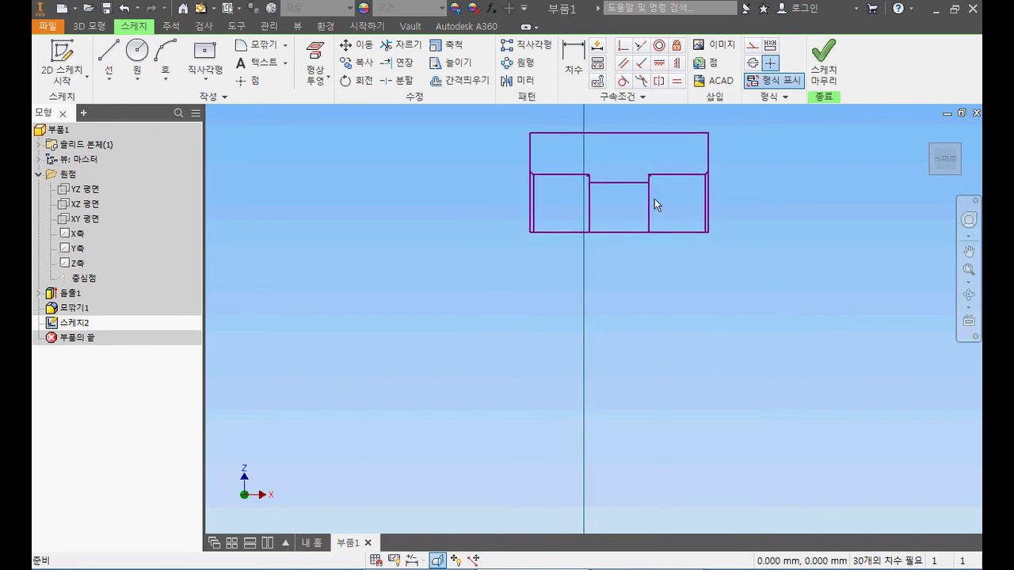
pyautogui.scroll(-4, 680, 215)
pyautogui.moveTo(701, 217); pyautogui.dragTo(633, 232, button='middle')
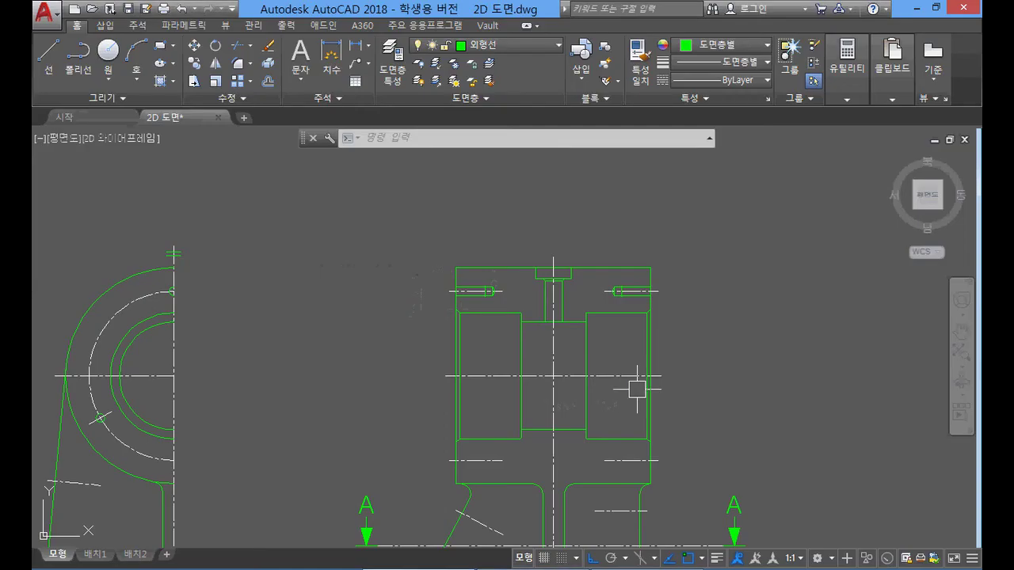
pyautogui.click(541, 46)
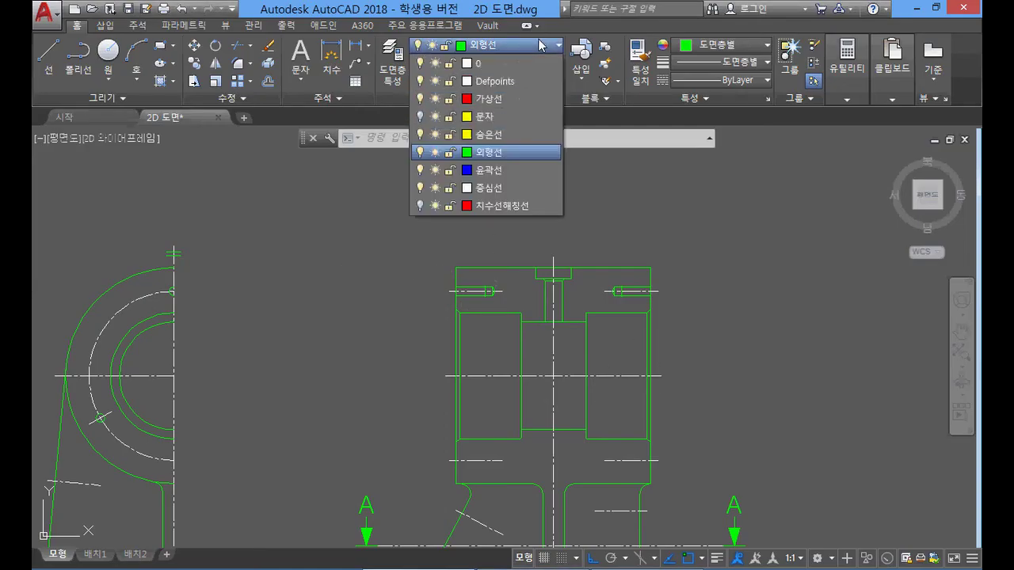
pyautogui.click(421, 117)
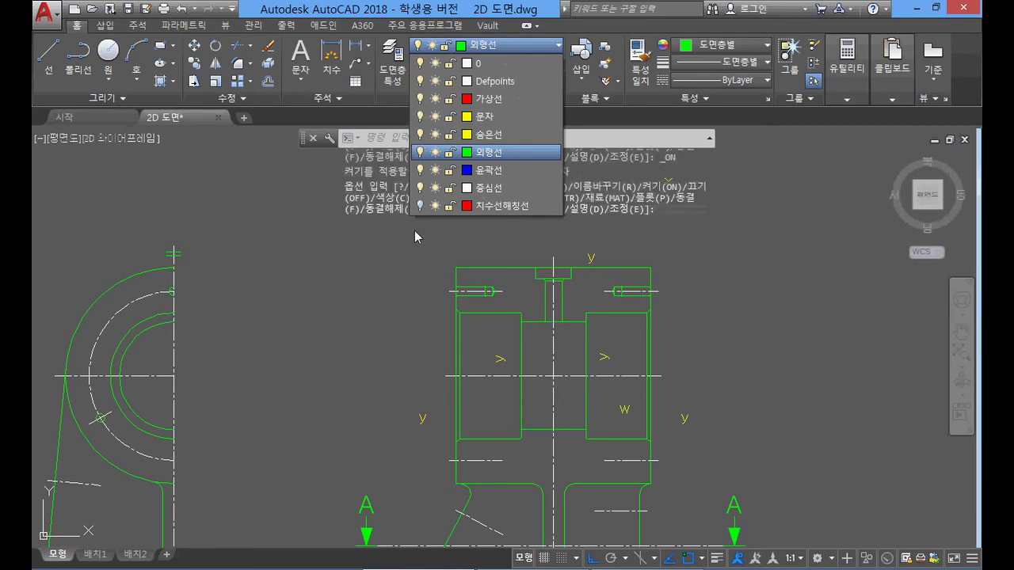
pyautogui.click(420, 206)
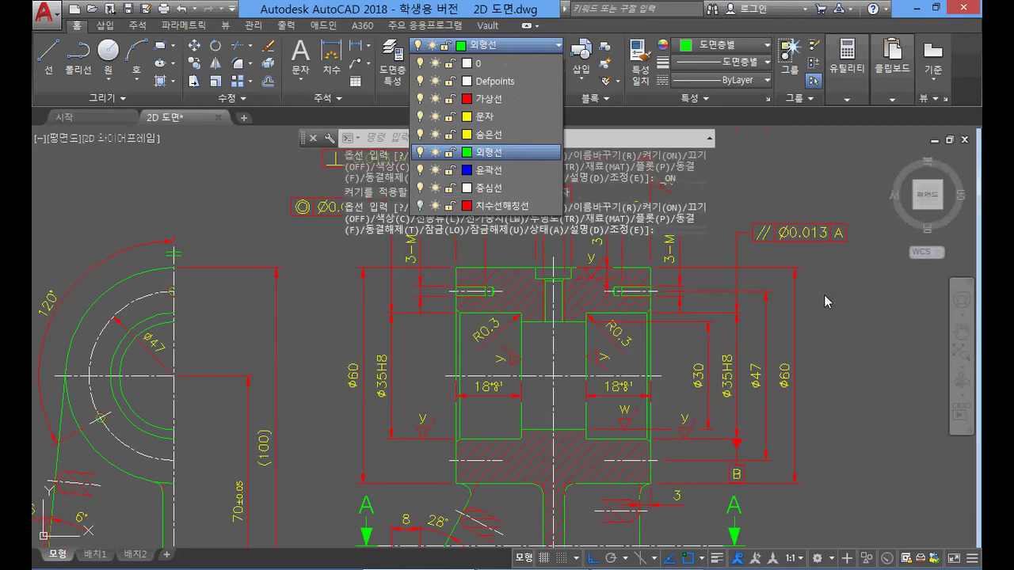
pyautogui.scroll(-4, 743, 301)
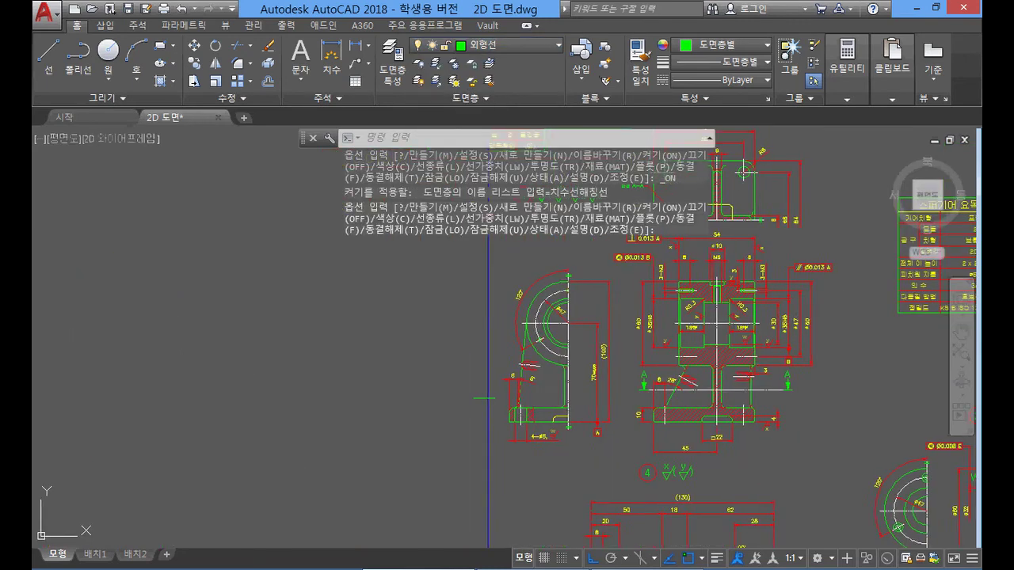
pyautogui.scroll(2, 584, 375)
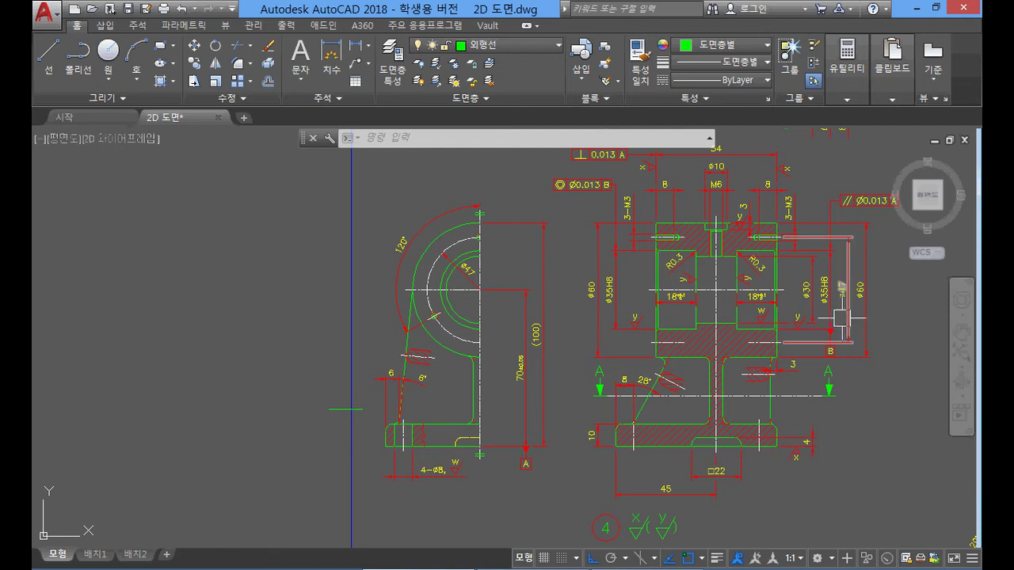
pyautogui.hotkey('alt', 'Tab')
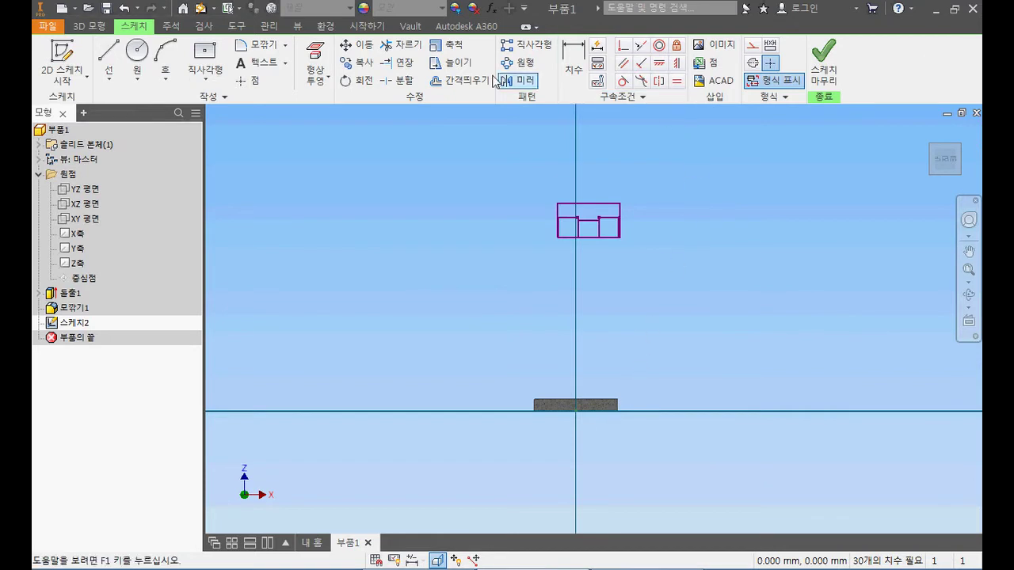
pyautogui.click(678, 67)
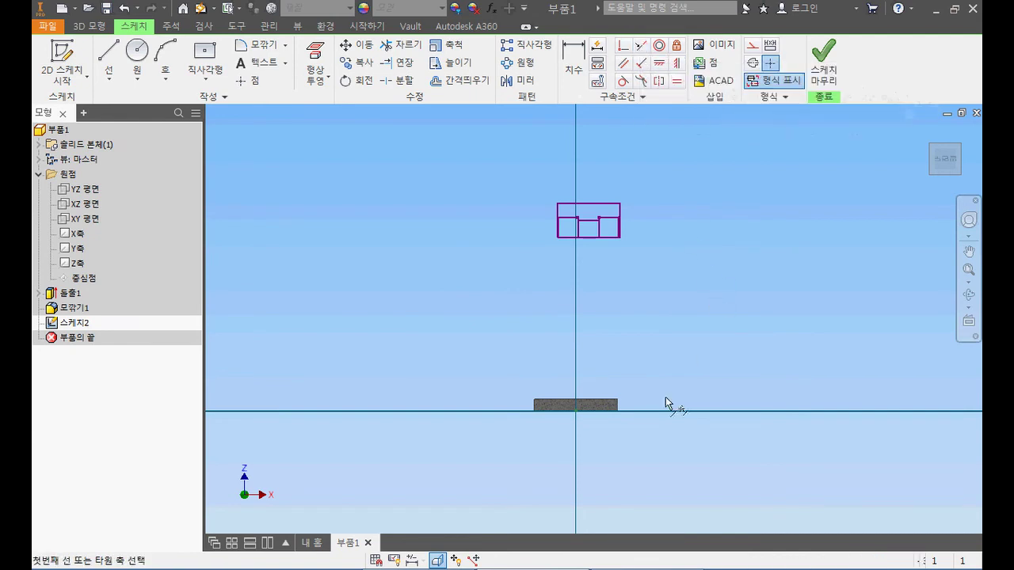
pyautogui.click(619, 405)
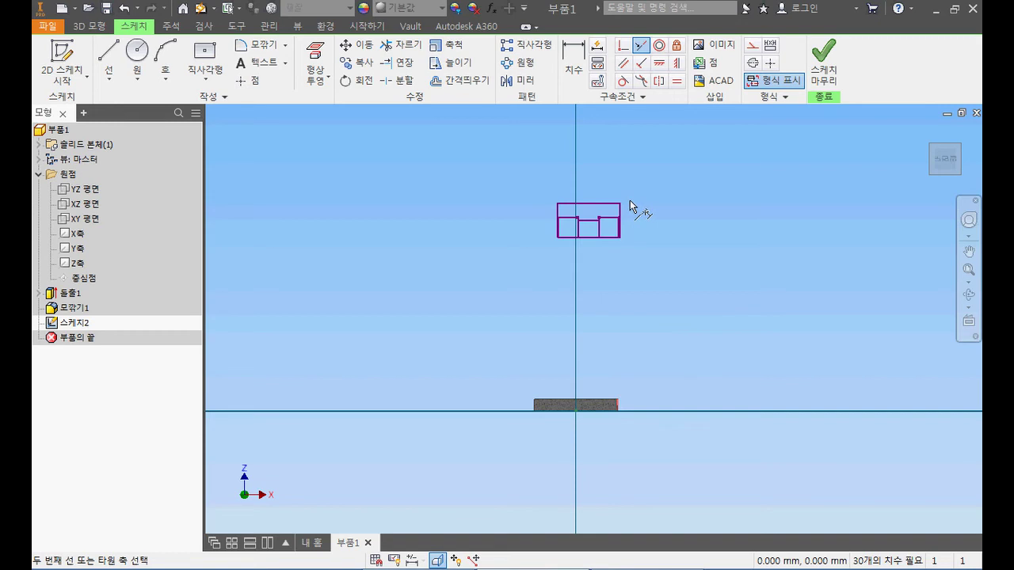
pyautogui.press('Escape')
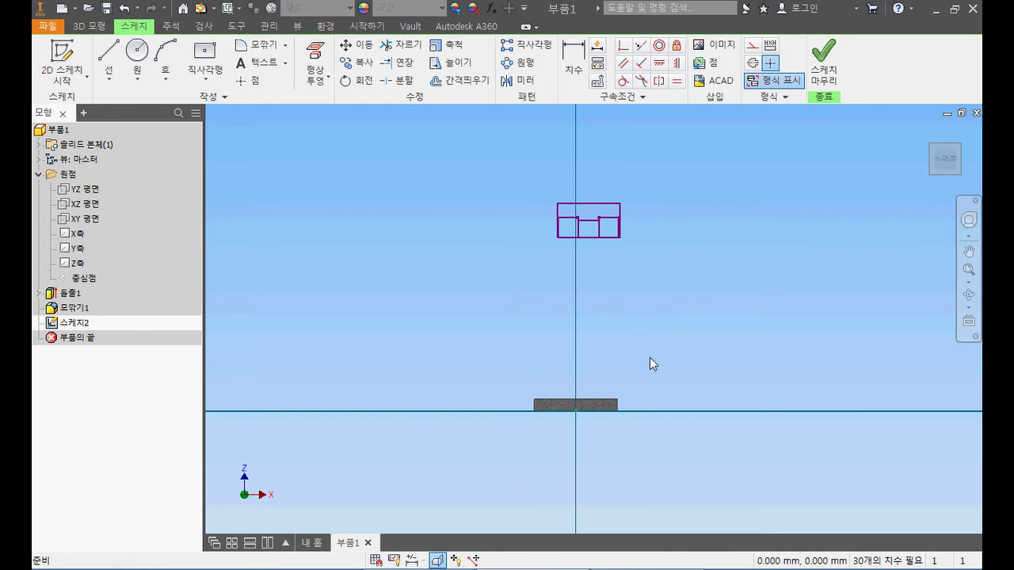
pyautogui.scroll(5, 611, 227)
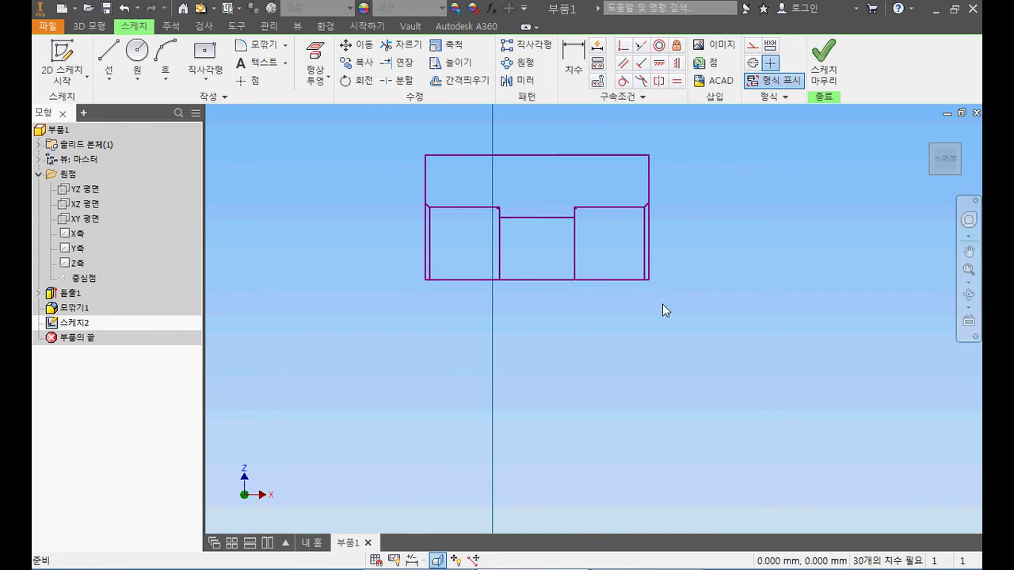
pyautogui.scroll(-4, 666, 293)
pyautogui.moveTo(661, 284); pyautogui.dragTo(655, 270, button='middle')
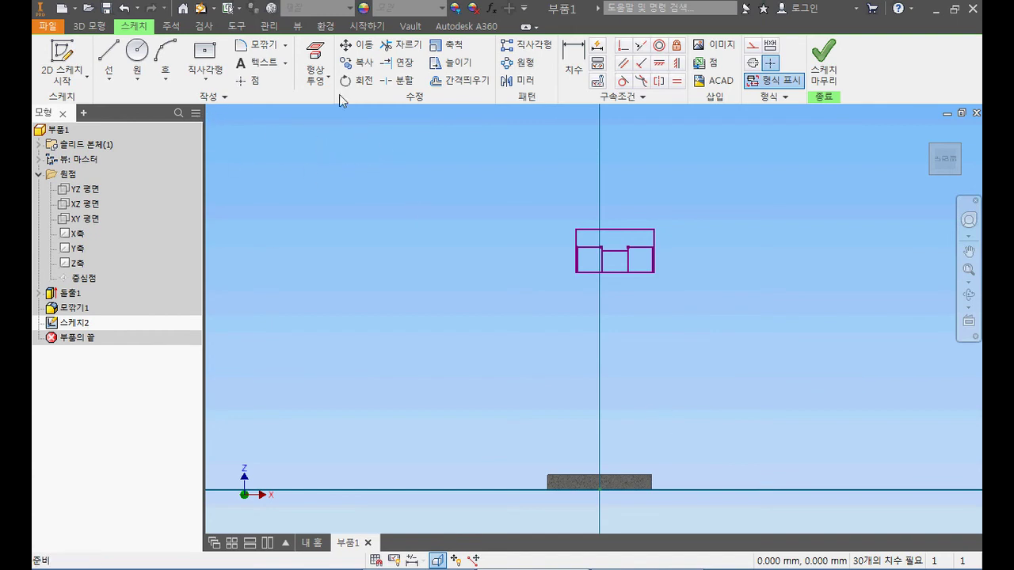
# Step: Project the base plate's lower-right corner point into the sketch
pyautogui.click(316, 65)
pyautogui.scroll(5, 704, 464)
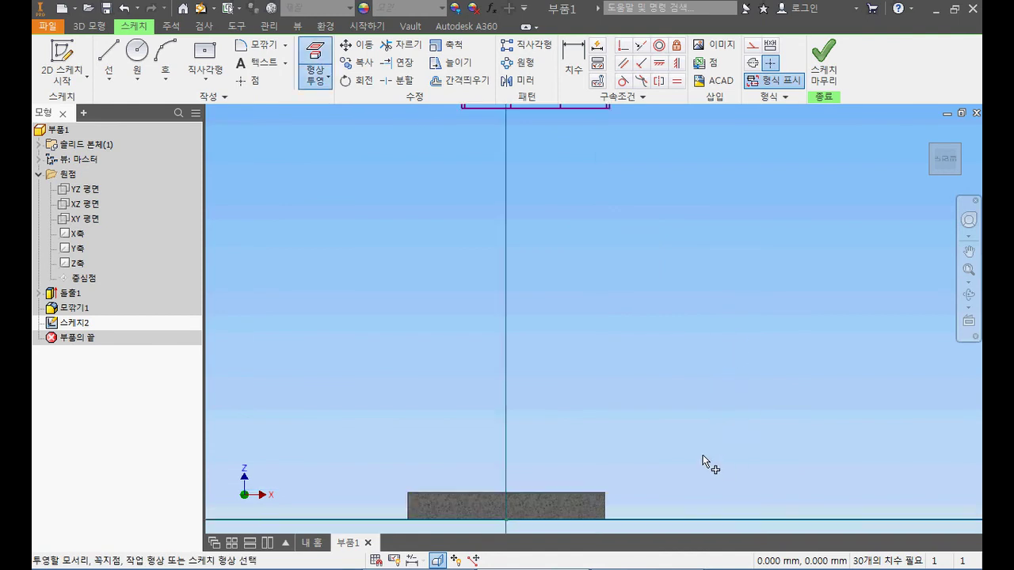
pyautogui.moveTo(704, 464); pyautogui.dragTo(818, 218, button='middle')
pyautogui.press('Escape')
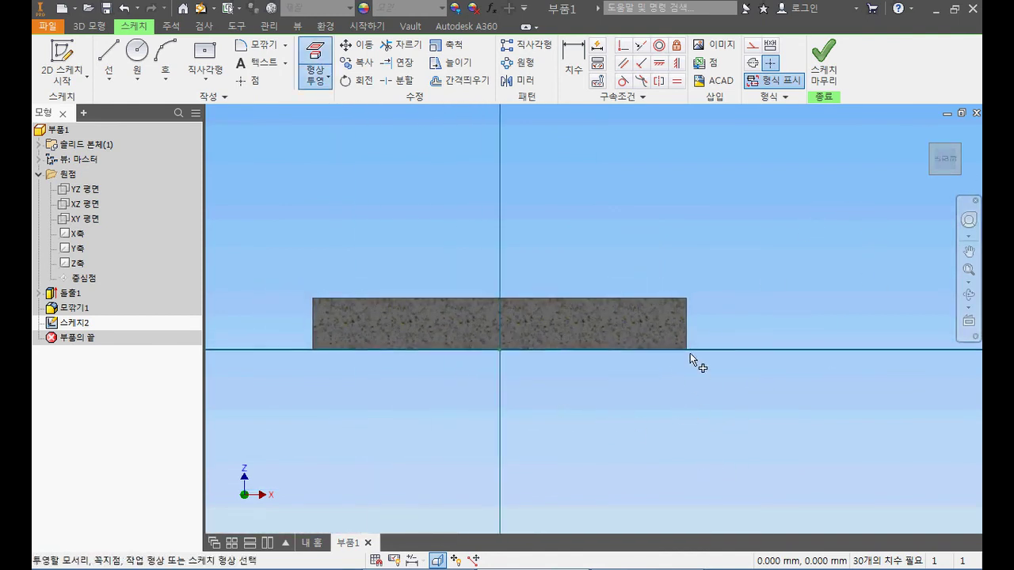
pyautogui.moveTo(687, 352)
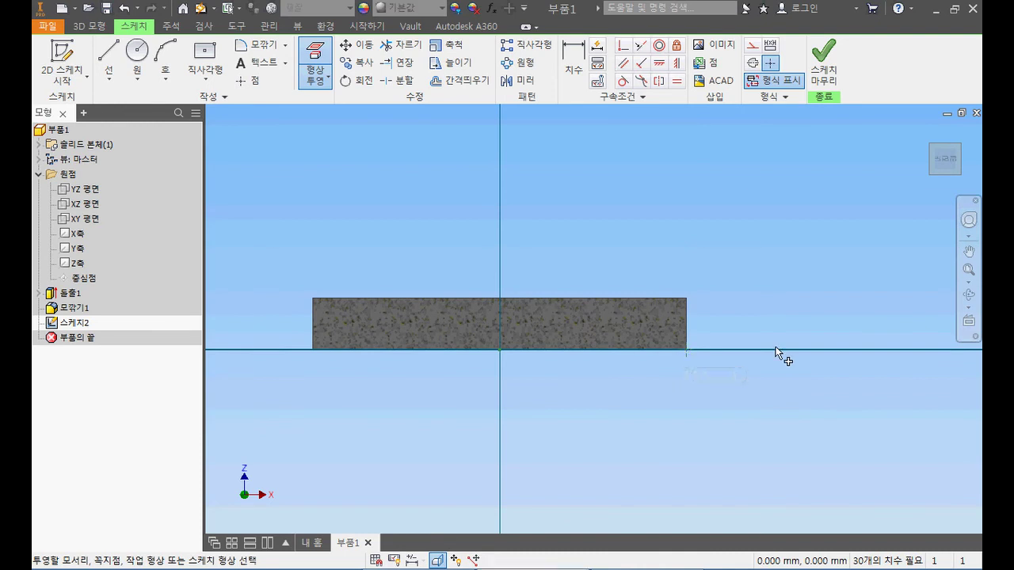
# Step: Draw a 70 mm vertical line upward from the projected lower-right corner point of the base plate
pyautogui.click(108, 63)
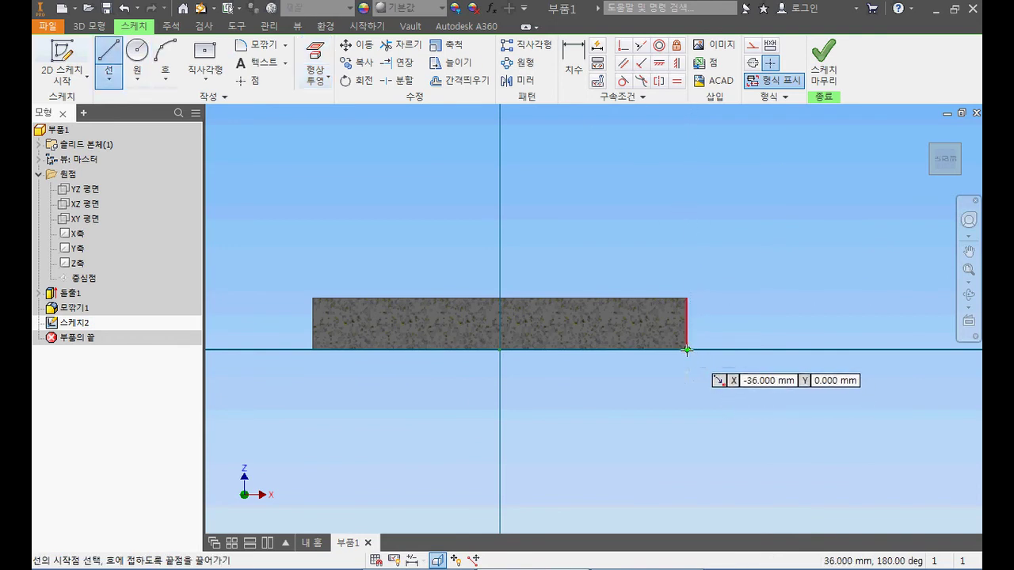
pyautogui.click(686, 349)
pyautogui.scroll(-4, 715, 208)
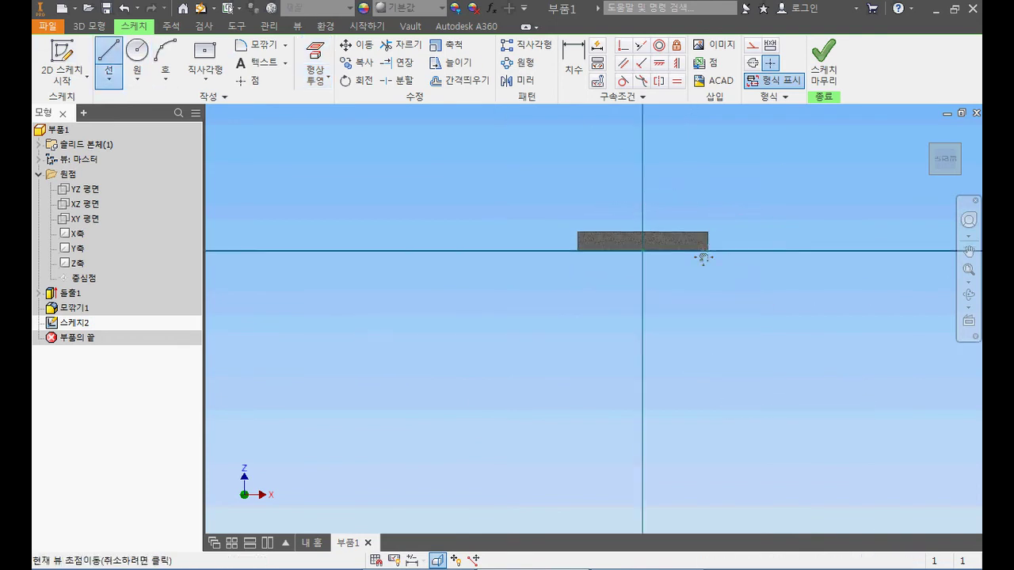
pyautogui.moveTo(715, 208); pyautogui.dragTo(693, 317, button='middle')
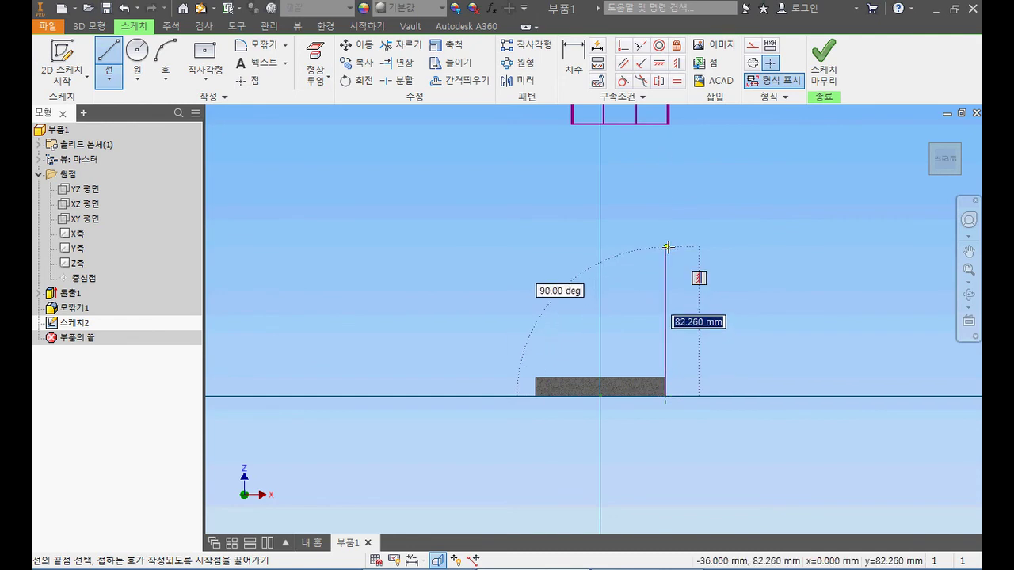
pyautogui.write('70')
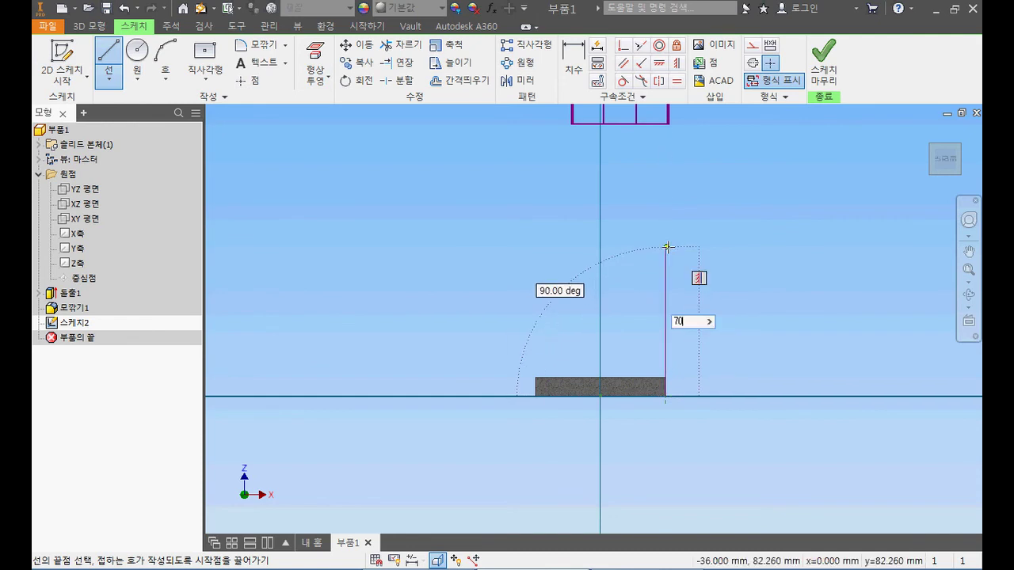
pyautogui.press('Return')
pyautogui.press('Escape')
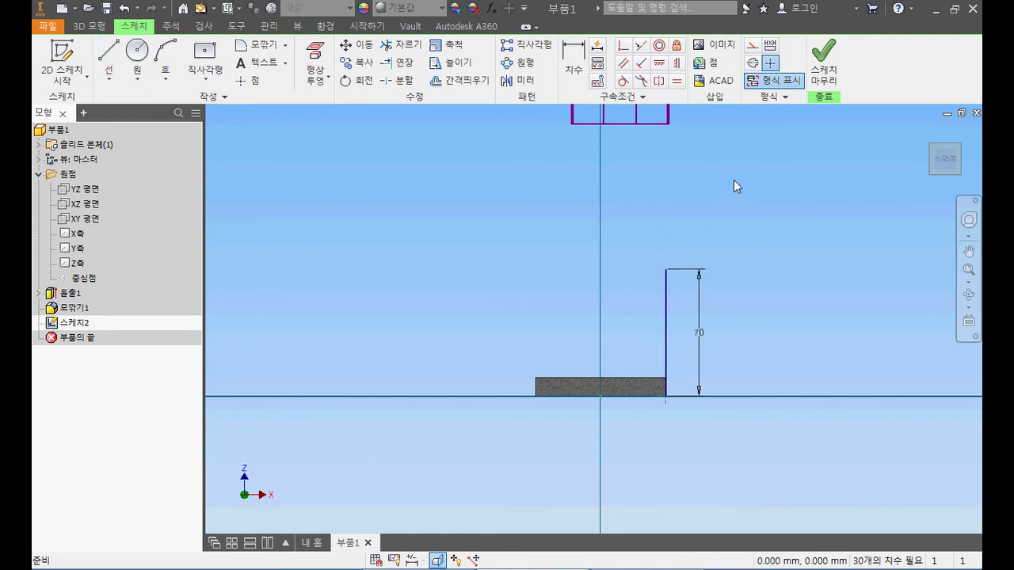
# Step: Move the whole housing section by its lower-right corner onto the upper endpoint of the 70 mm vertical line
pyautogui.moveTo(733, 180); pyautogui.dragTo(727, 253, button='middle')
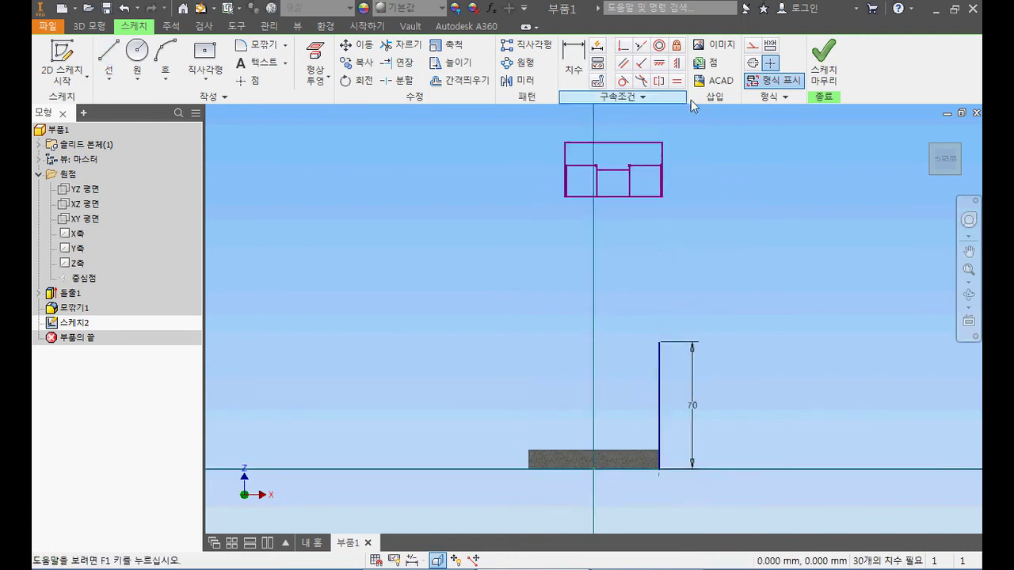
pyautogui.click(367, 50)
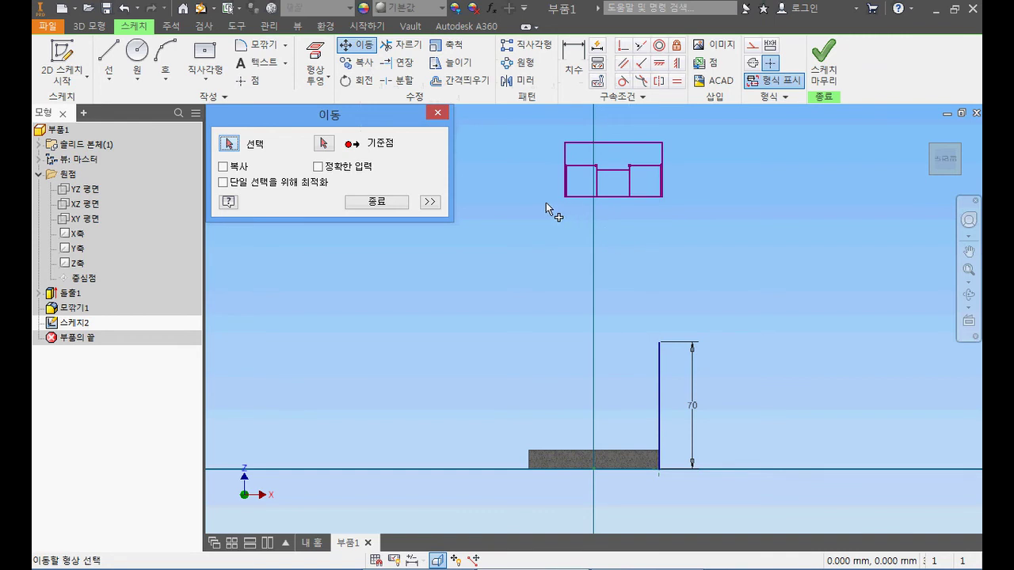
pyautogui.moveTo(538, 125); pyautogui.dragTo(702, 229)
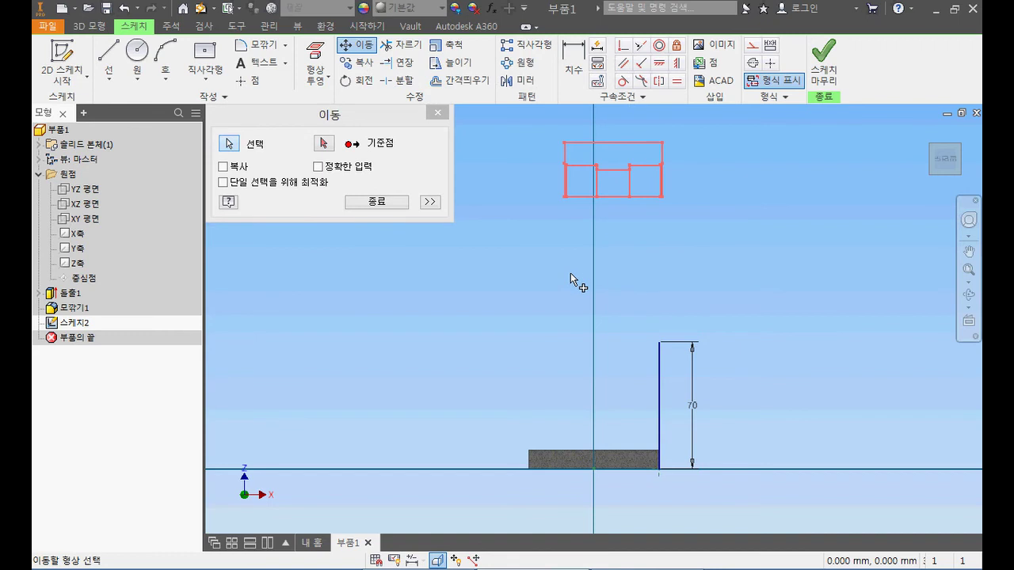
pyautogui.click(324, 143)
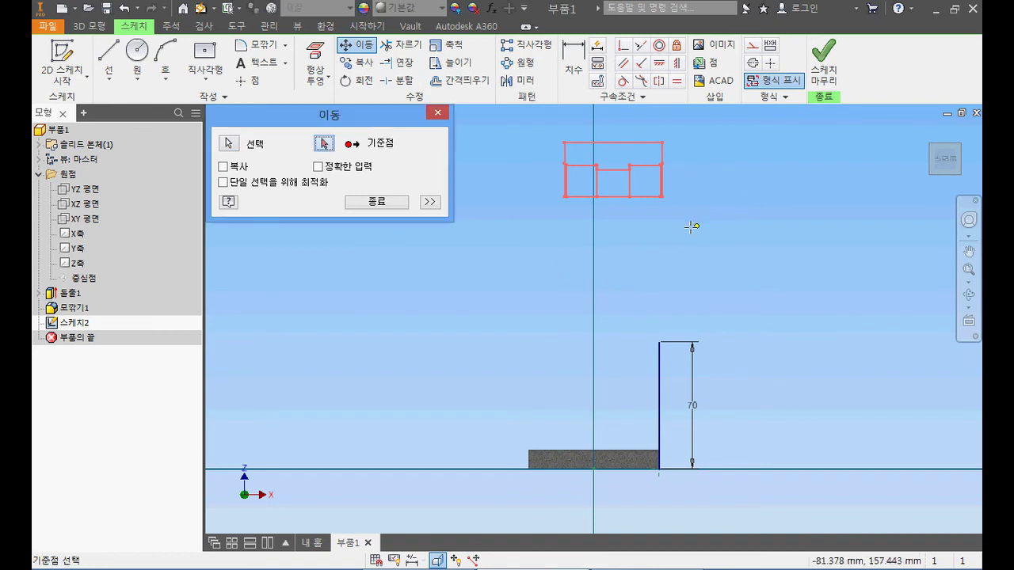
pyautogui.scroll(-5, 681, 195)
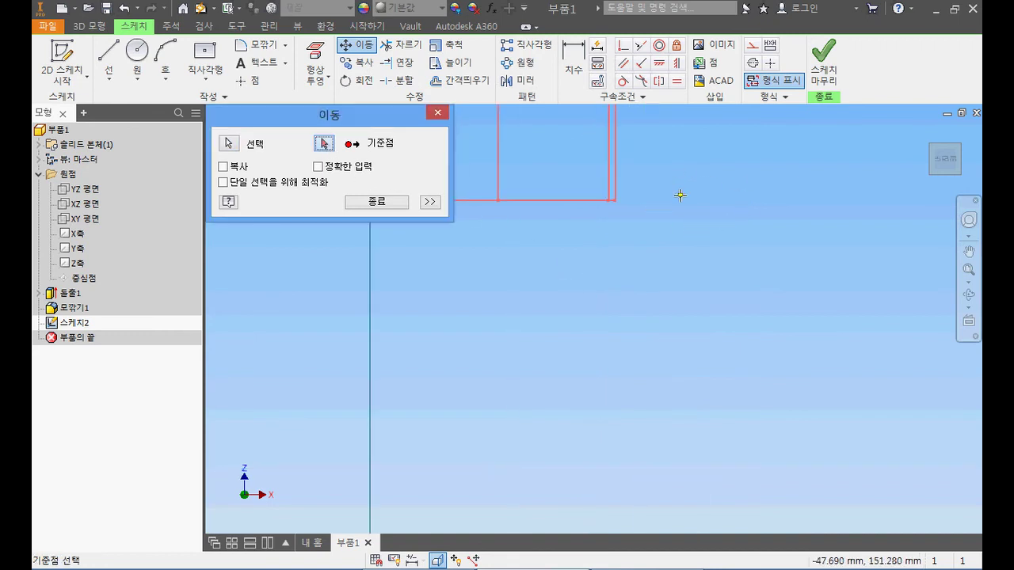
pyautogui.click(614, 199)
pyautogui.scroll(5, 606, 349)
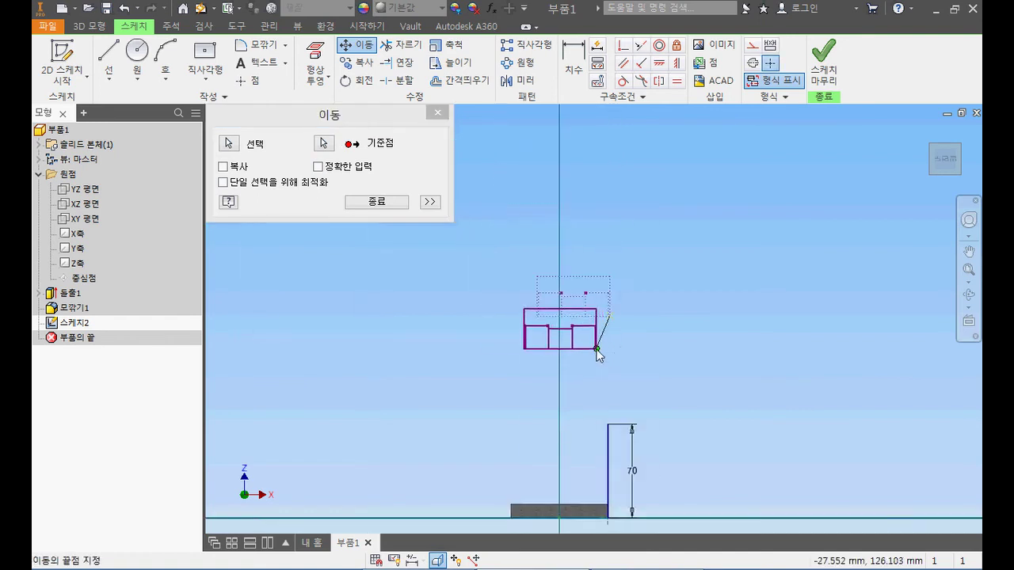
pyautogui.scroll(-6, 568, 337)
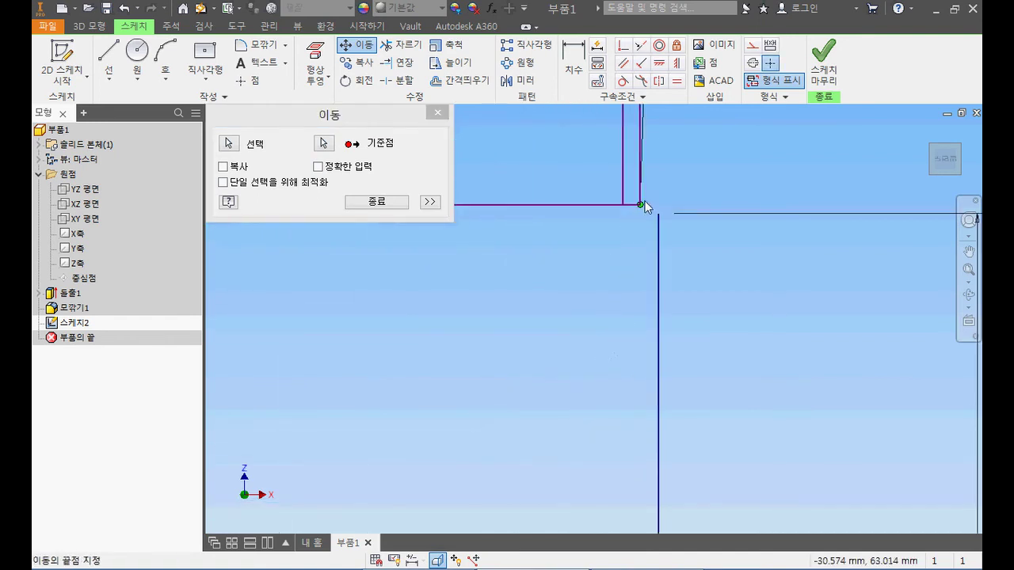
pyautogui.click(657, 214)
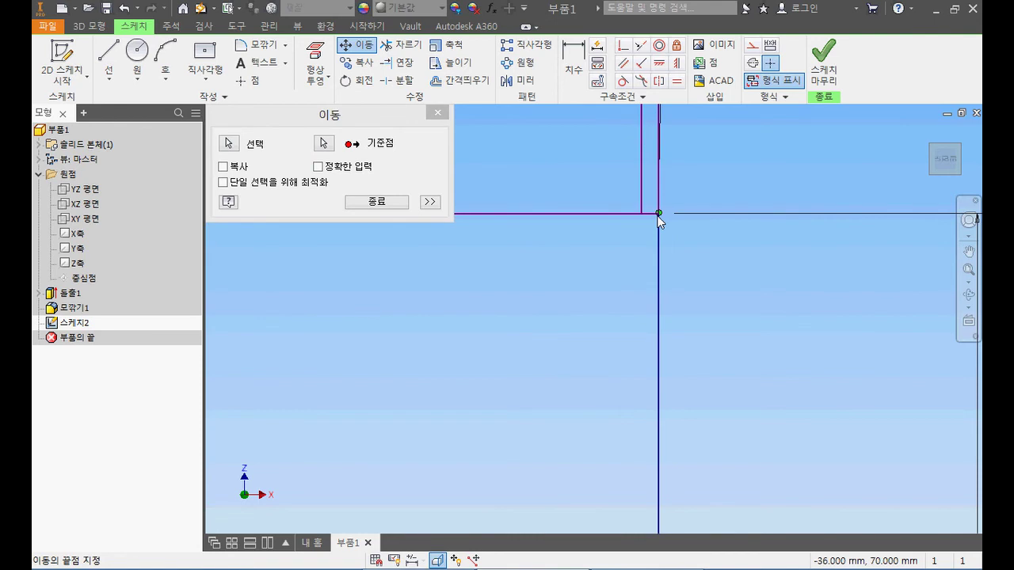
pyautogui.click(374, 203)
# Step: Convert the 70 mm vertical line to construction geometry
pyautogui.scroll(5, 584, 276)
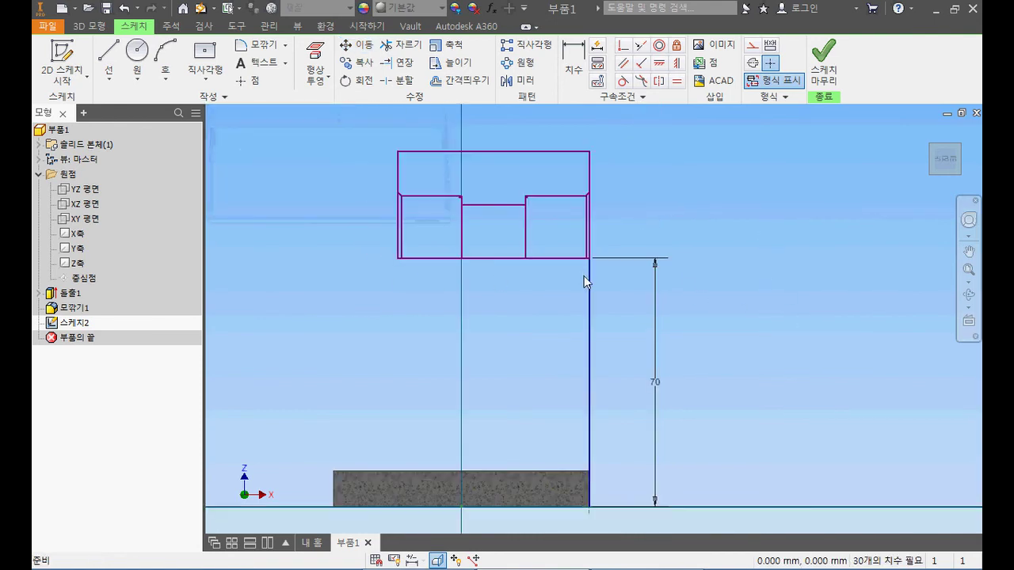
pyautogui.moveTo(612, 355); pyautogui.dragTo(609, 327, button='middle')
pyautogui.moveTo(613, 329); pyautogui.dragTo(553, 283)
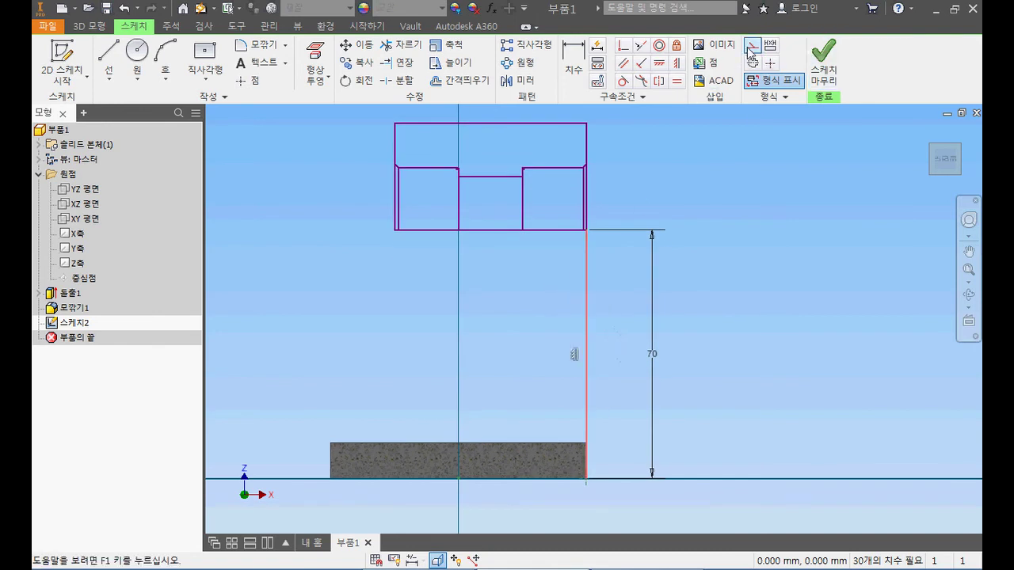
pyautogui.click(751, 46)
pyautogui.click(664, 195)
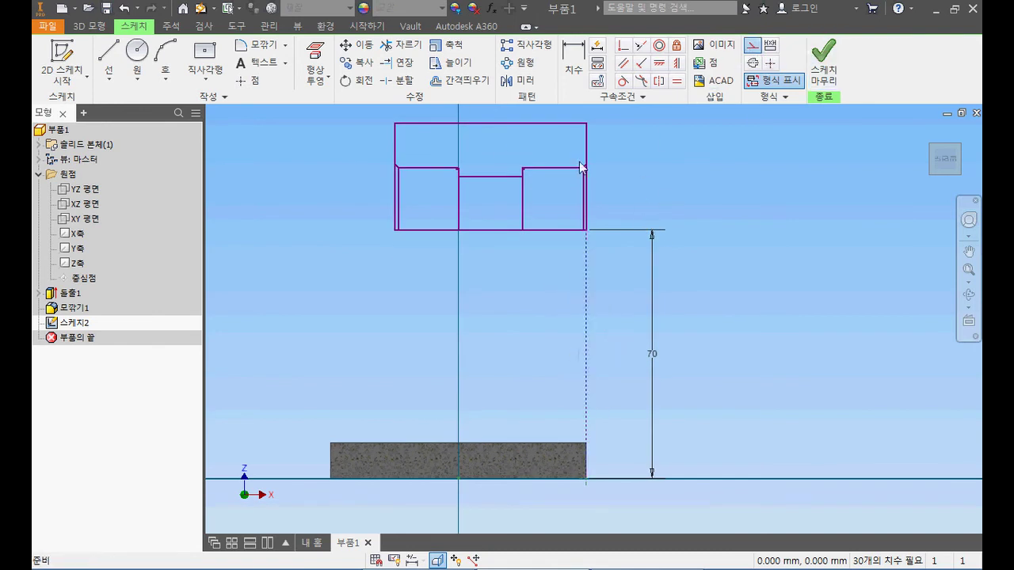
pyautogui.scroll(3, 485, 171)
pyautogui.moveTo(486, 187)
pyautogui.mouseDown(button='middle')
pyautogui.moveTo(495, 275)
pyautogui.moveTo(534, 248)
pyautogui.mouseUp(button='middle')
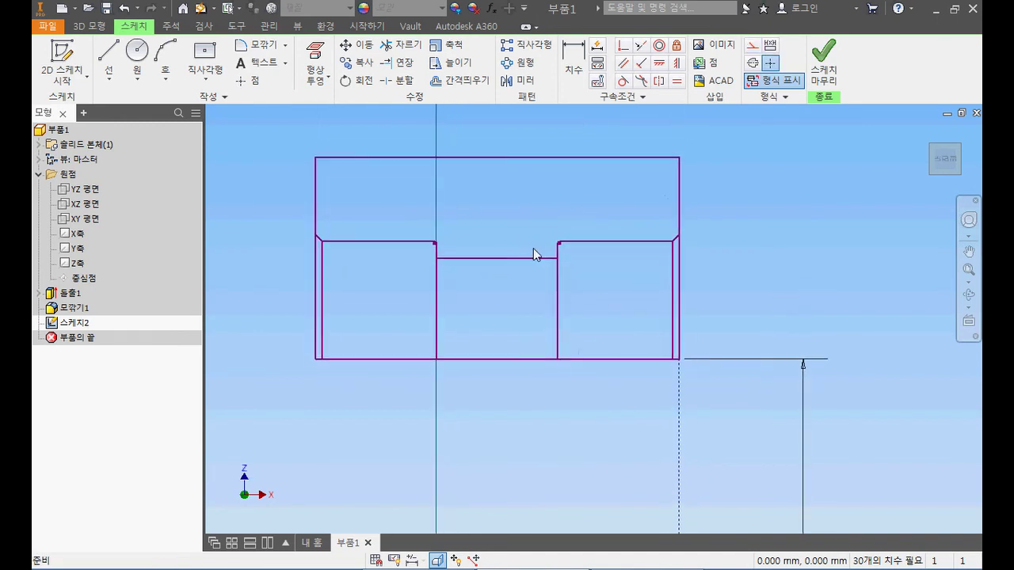
pyautogui.moveTo(412, 165)
pyautogui.mouseDown()
pyautogui.moveTo(347, 207)
pyautogui.moveTo(386, 219)
pyautogui.mouseUp()
pyautogui.moveTo(528, 160); pyautogui.dragTo(481, 219)
pyautogui.moveTo(617, 165)
pyautogui.mouseDown()
pyautogui.moveTo(543, 224)
pyautogui.moveTo(601, 216)
pyautogui.mouseUp()
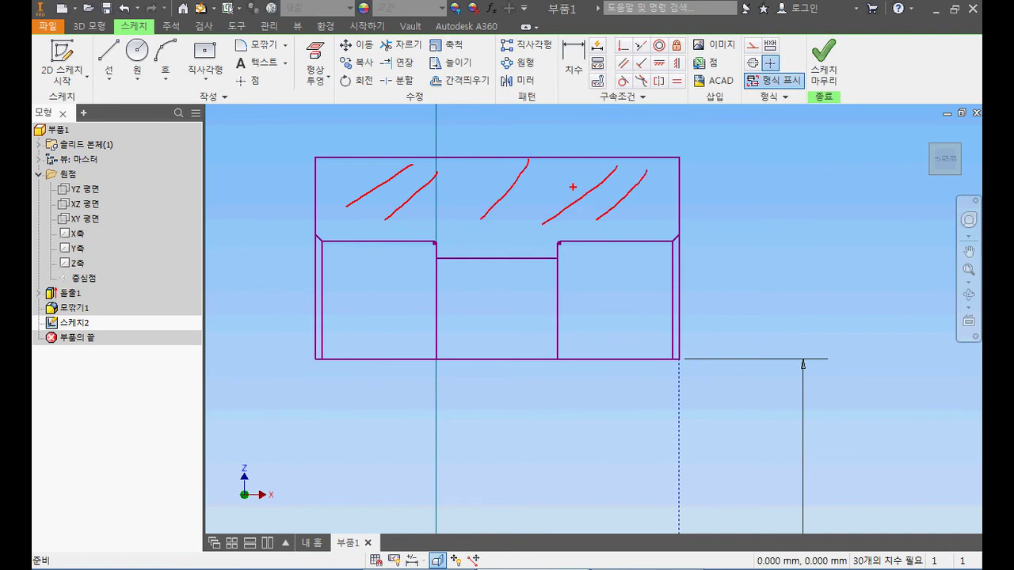
pyautogui.moveTo(494, 186); pyautogui.dragTo(420, 237)
pyautogui.press('Escape')
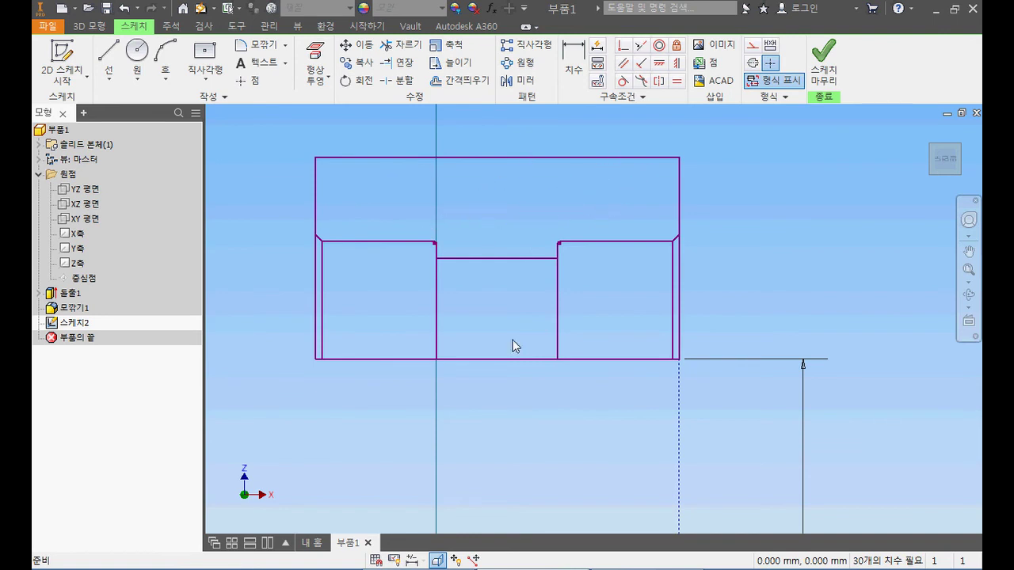
# Step: Trim or delete all vertical lines between the upper housing profile and its horizontal centerline, keeping the chamfered, stepped outline closed
pyautogui.click(402, 44)
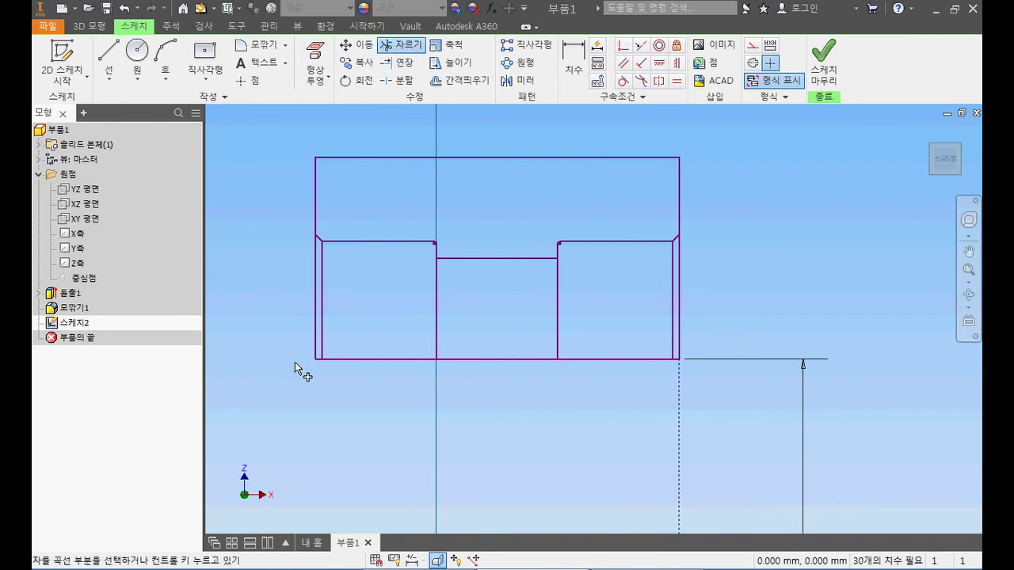
pyautogui.click(315, 302)
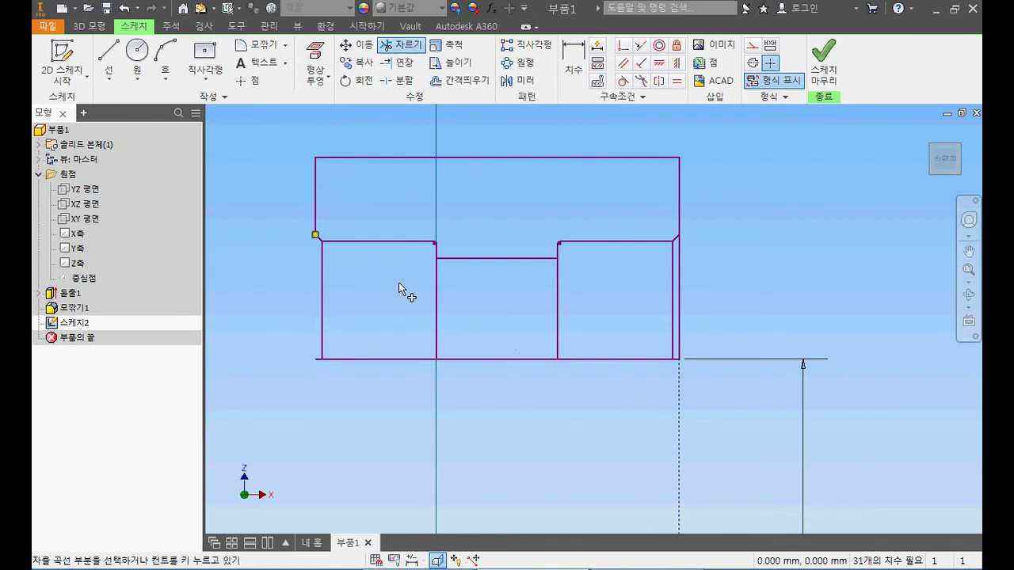
pyautogui.click(441, 315)
pyautogui.click(680, 285)
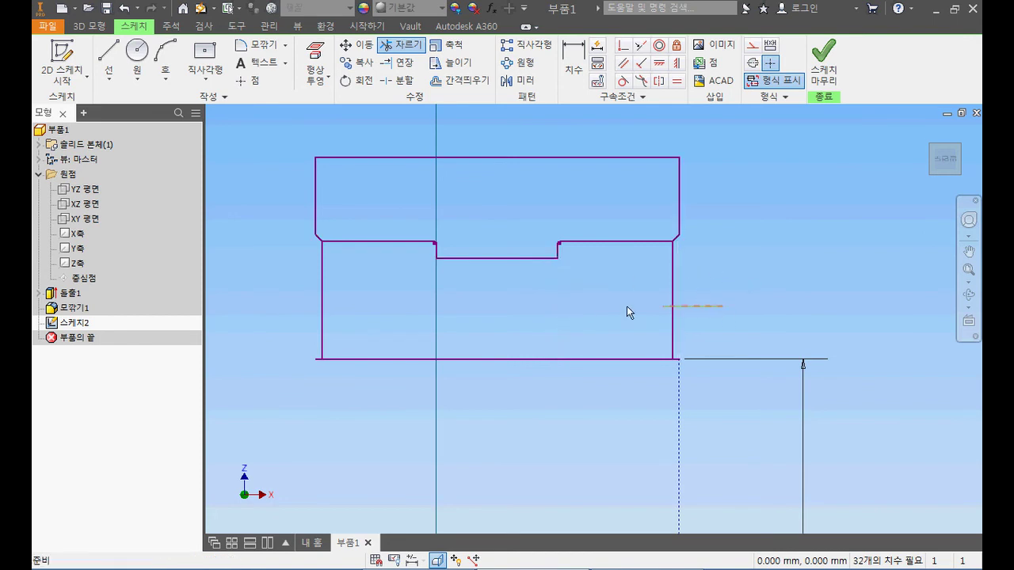
pyautogui.press('Escape')
pyautogui.moveTo(285, 302); pyautogui.dragTo(285, 302)
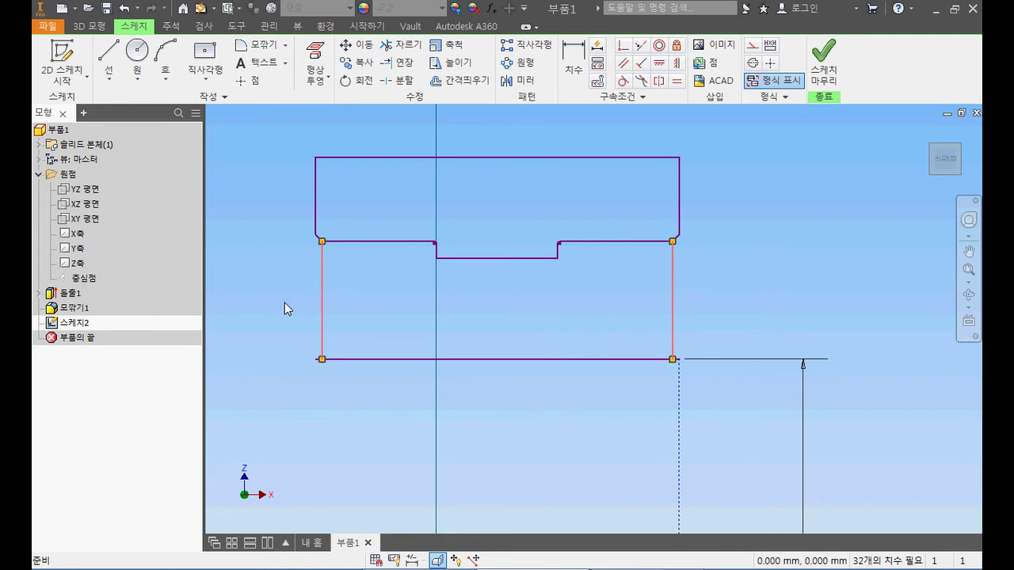
pyautogui.press('Delete')
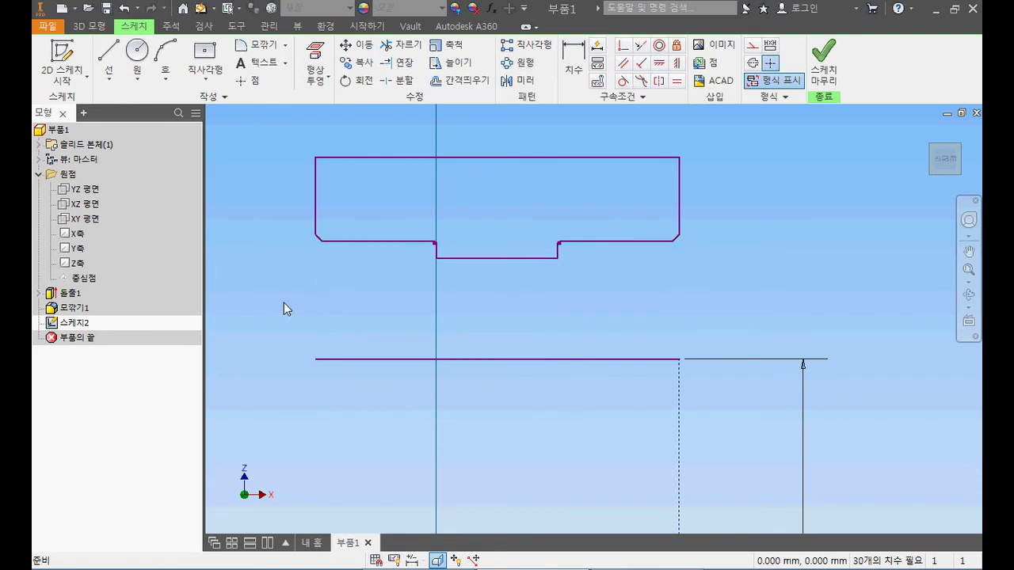
# Step: Convert the horizontal centerline below the housing profile to construction geometry and finish the sketch
pyautogui.moveTo(635, 397); pyautogui.dragTo(554, 329)
pyautogui.click(751, 47)
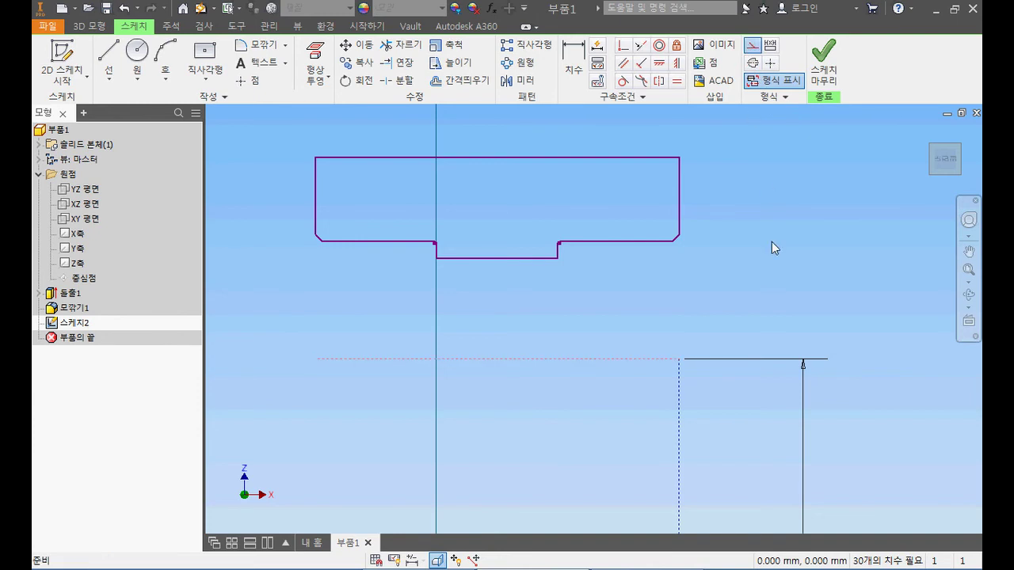
pyautogui.scroll(-2, 767, 271)
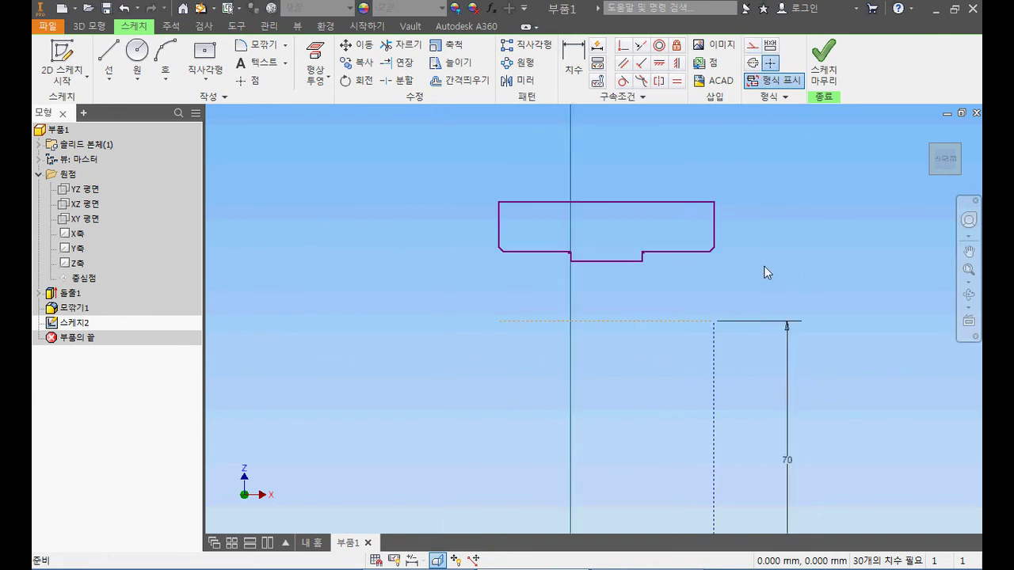
pyautogui.scroll(-2, 762, 274)
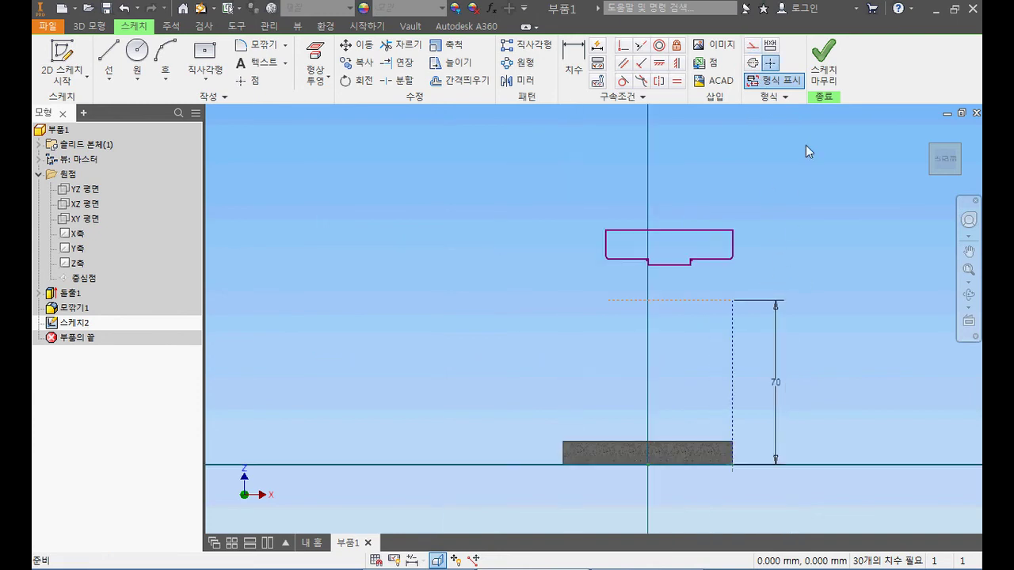
pyautogui.click(823, 73)
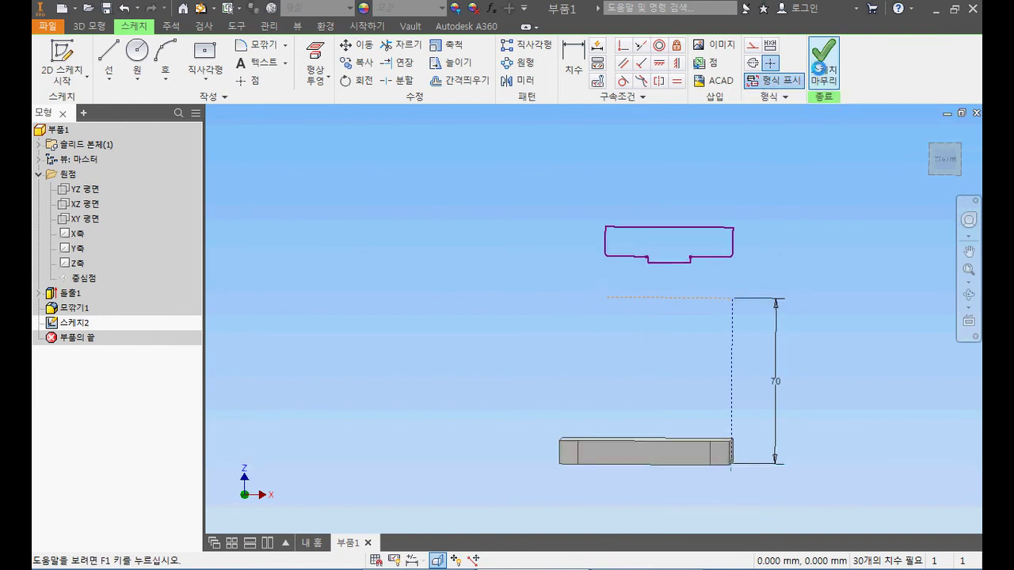
# Step: Revolve the housing profile through a full turn about the horizontal construction line, joining it to the existing solid
pyautogui.scroll(-3, 747, 225)
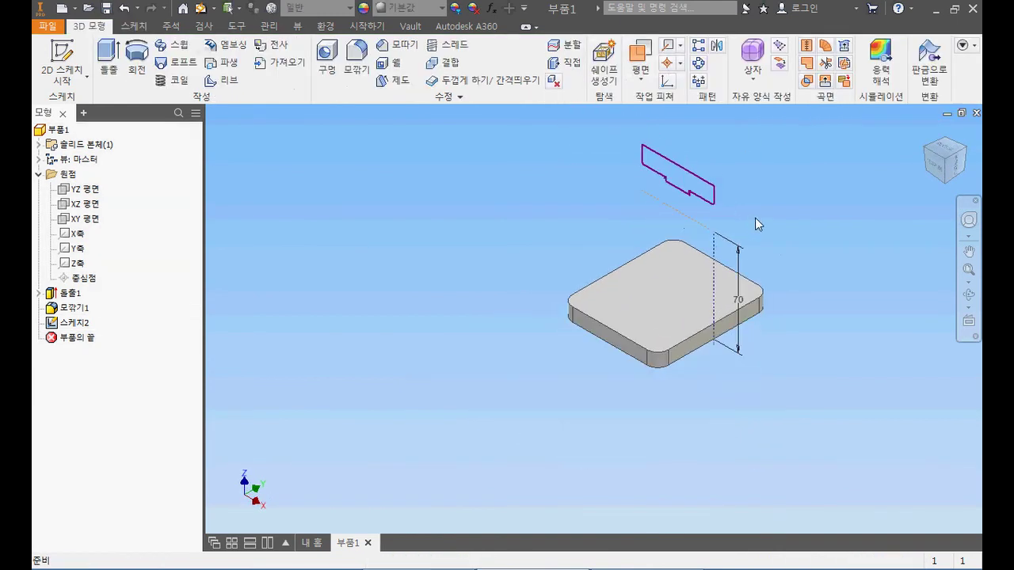
pyautogui.moveTo(698, 236); pyautogui.dragTo(573, 238, button='middle')
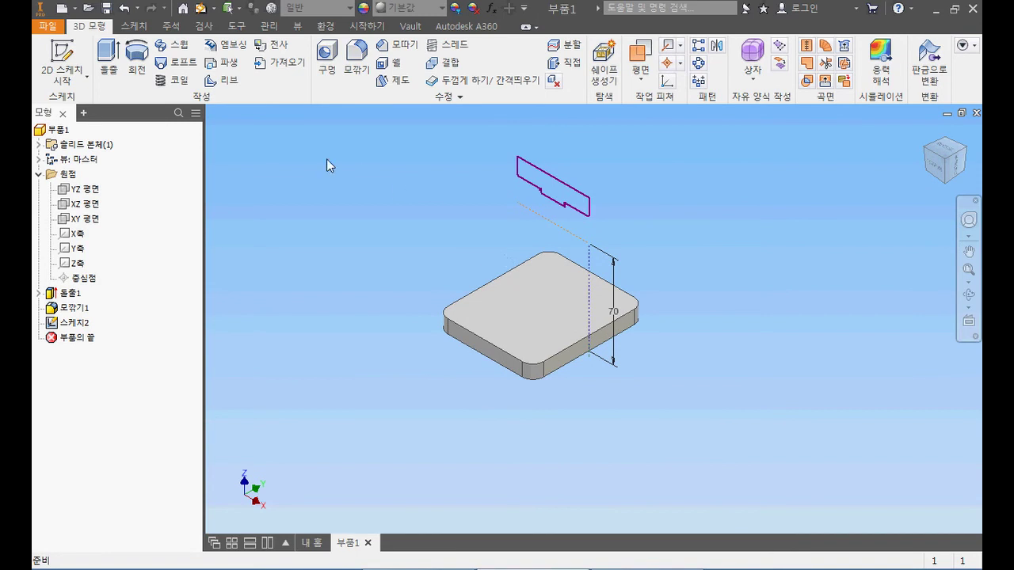
pyautogui.click(137, 62)
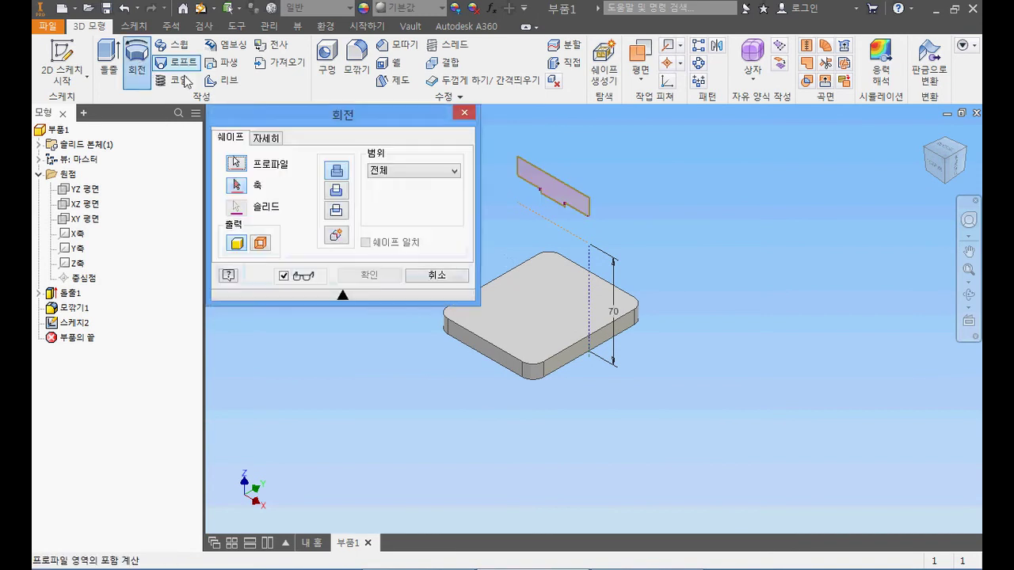
pyautogui.scroll(2, 596, 185)
pyautogui.moveTo(596, 185); pyautogui.dragTo(718, 181, button='middle')
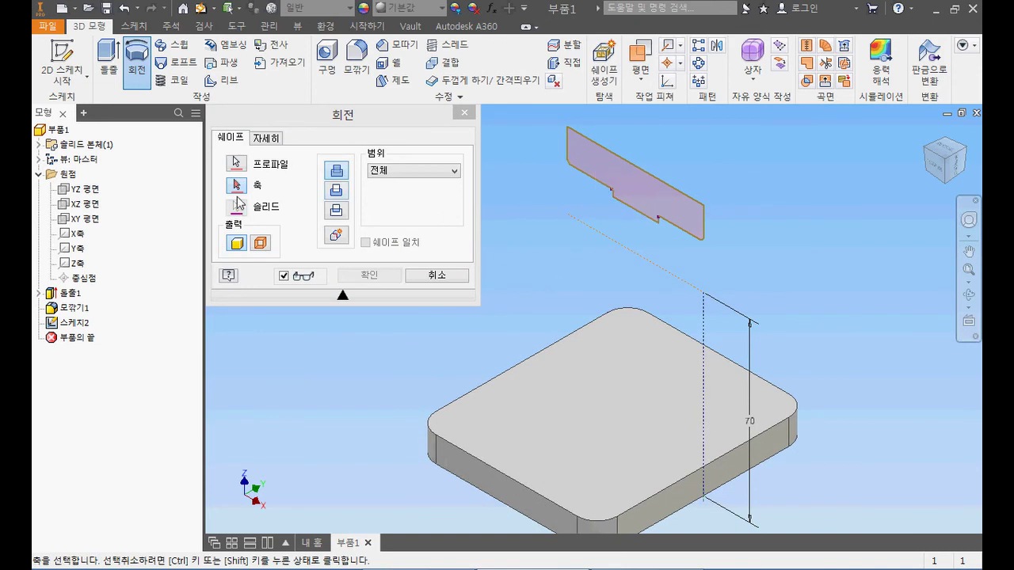
pyautogui.click(627, 248)
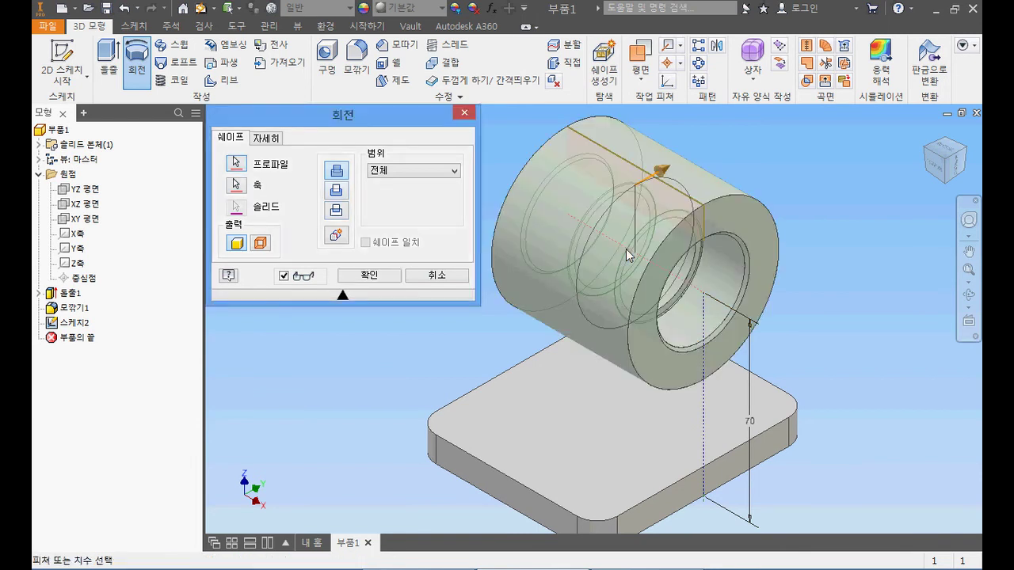
pyautogui.click(415, 171)
pyautogui.click(415, 172)
pyautogui.click(376, 279)
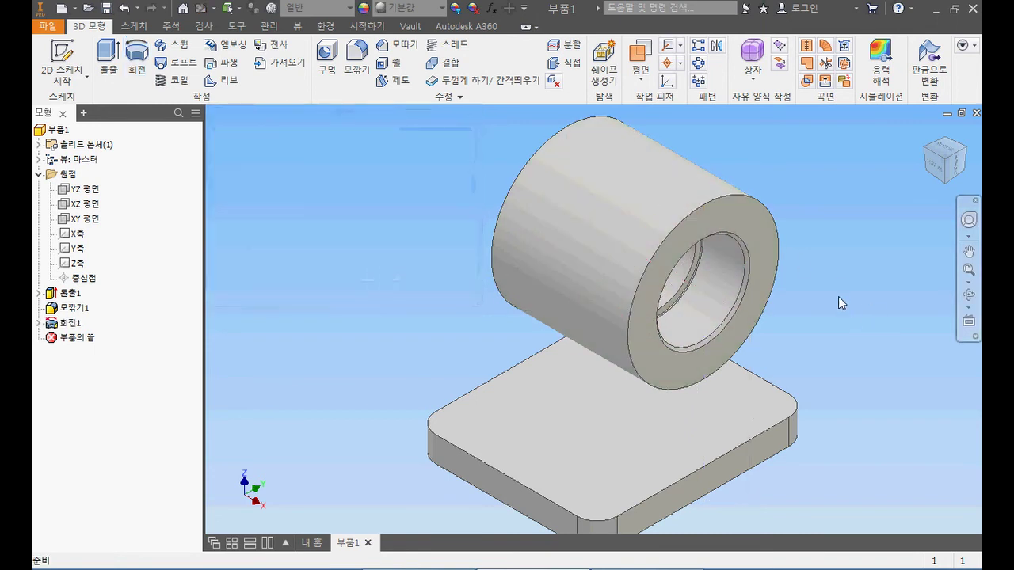
pyautogui.keyDown('shift'); pyautogui.moveTo(839, 290); pyautogui.dragTo(873, 284, button='middle'); pyautogui.keyUp('shift')
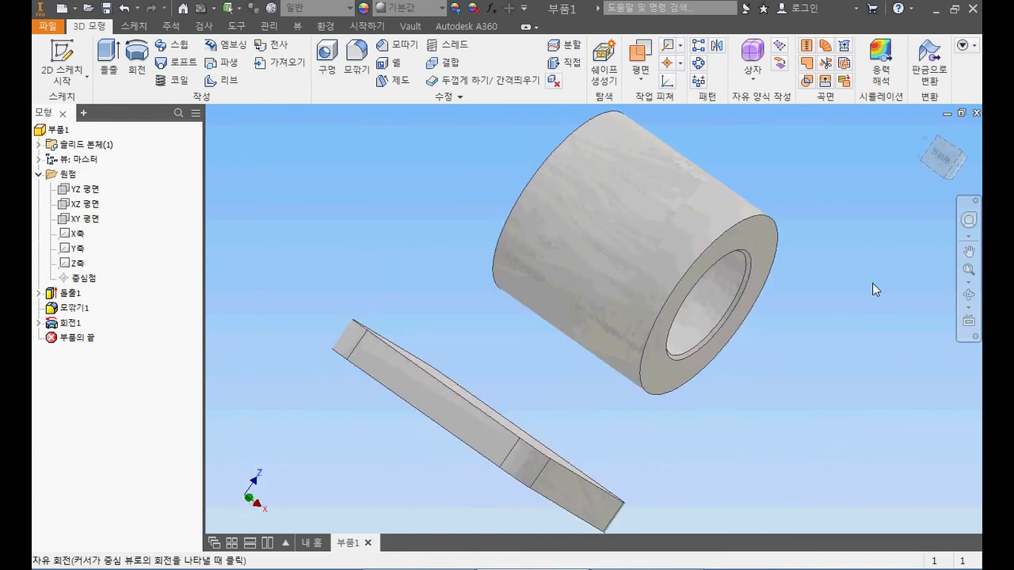
# Step: Check the 45 mm offset in the AutoCAD drawing, then in Inventor create a work plane offset -45 mm from the base plate's front end face
pyautogui.press('F6')
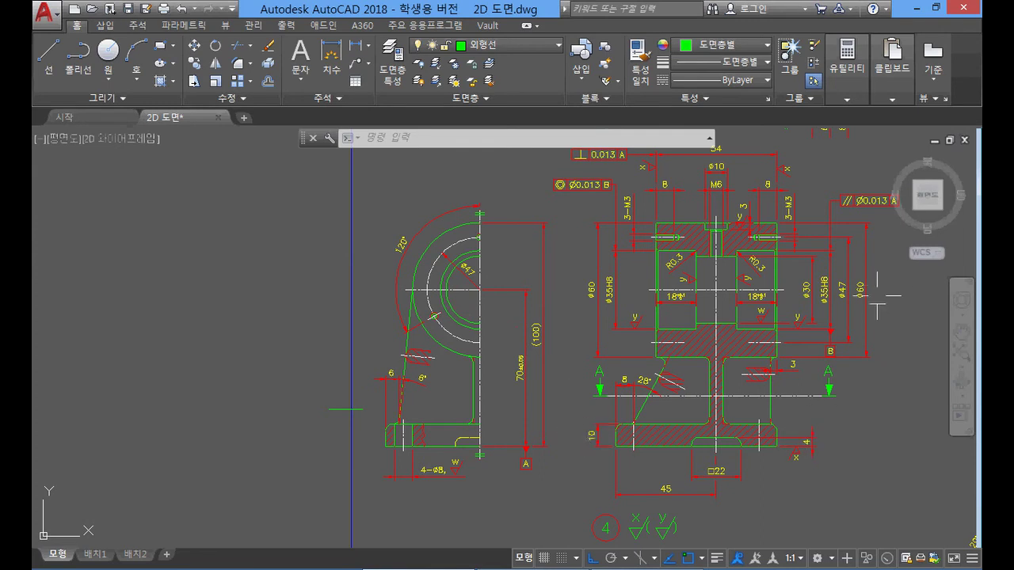
pyautogui.moveTo(829, 356); pyautogui.dragTo(825, 298, button='middle')
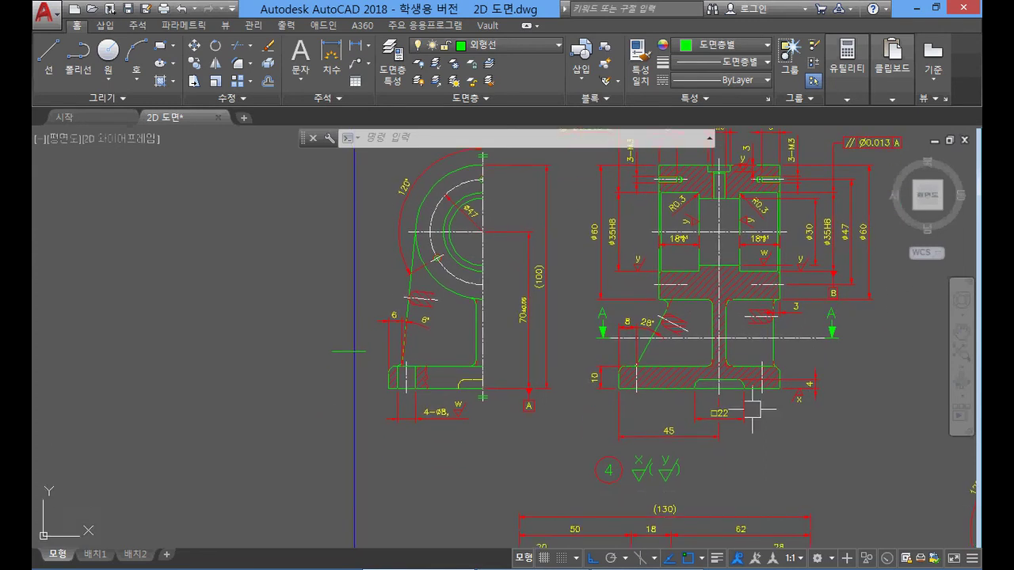
pyautogui.scroll(2, 719, 422)
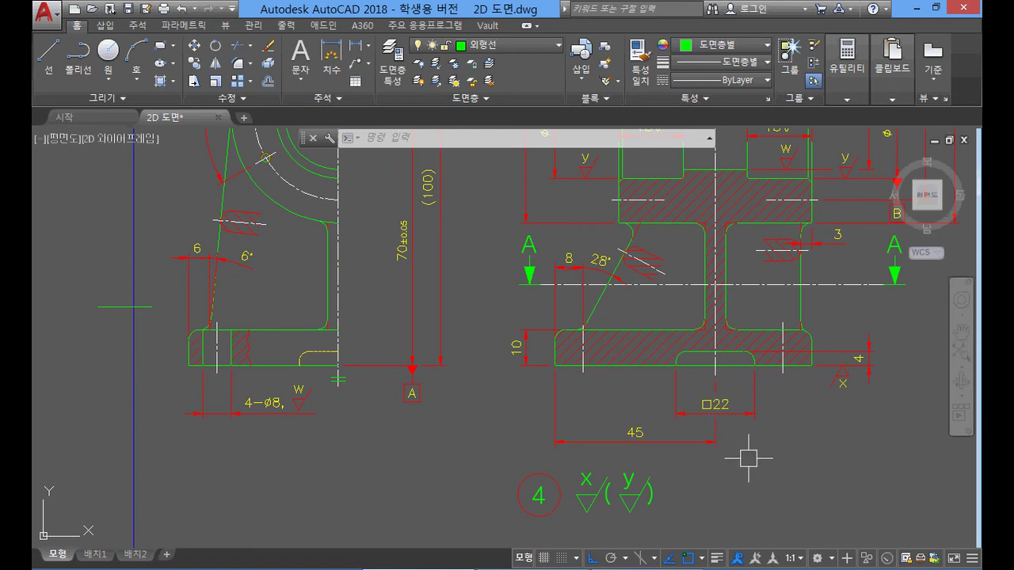
pyautogui.hotkey('alt', 'Tab')
pyautogui.click(926, 151)
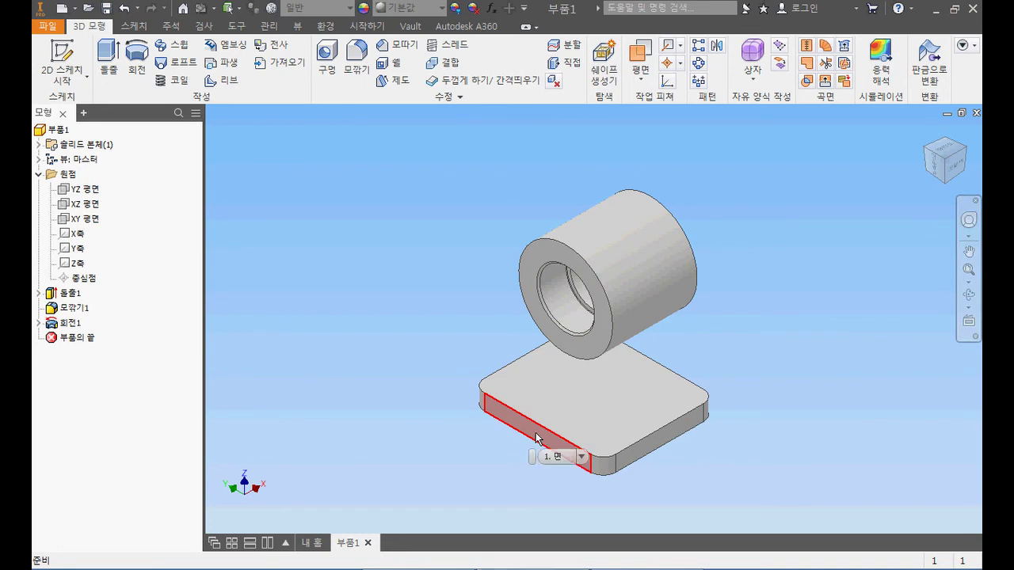
pyautogui.click(536, 438)
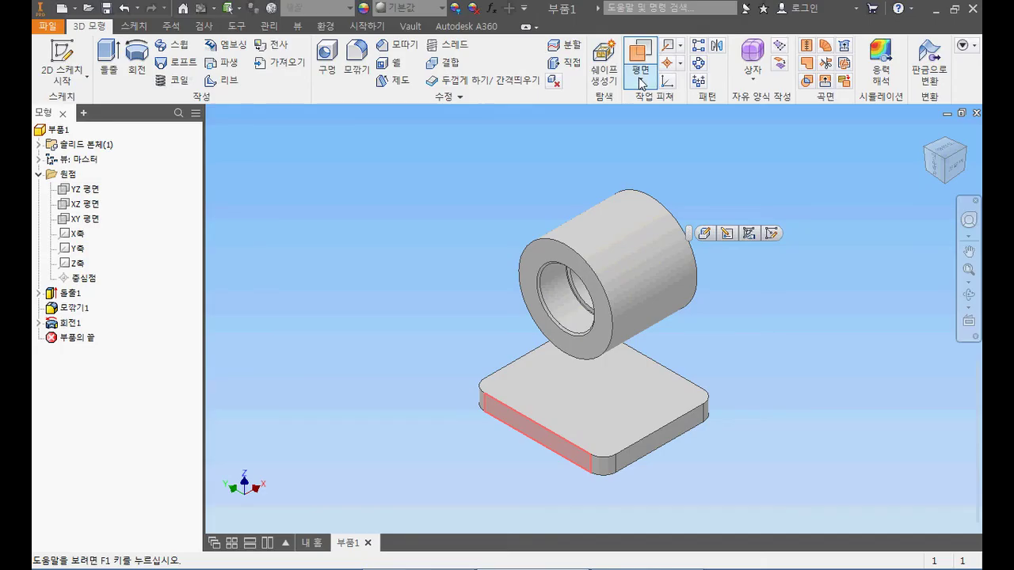
pyautogui.click(640, 75)
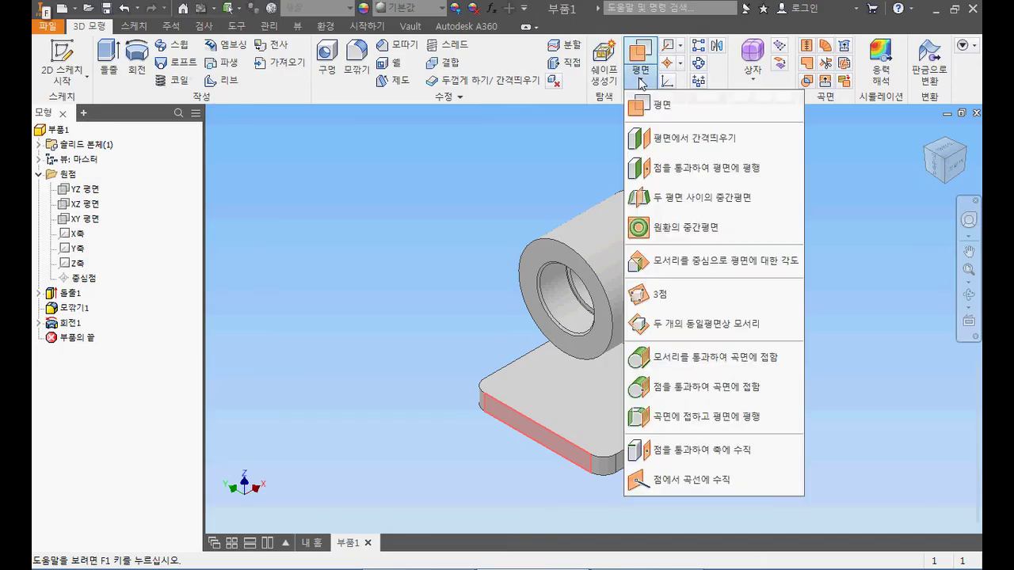
pyautogui.click(696, 139)
pyautogui.click(587, 476)
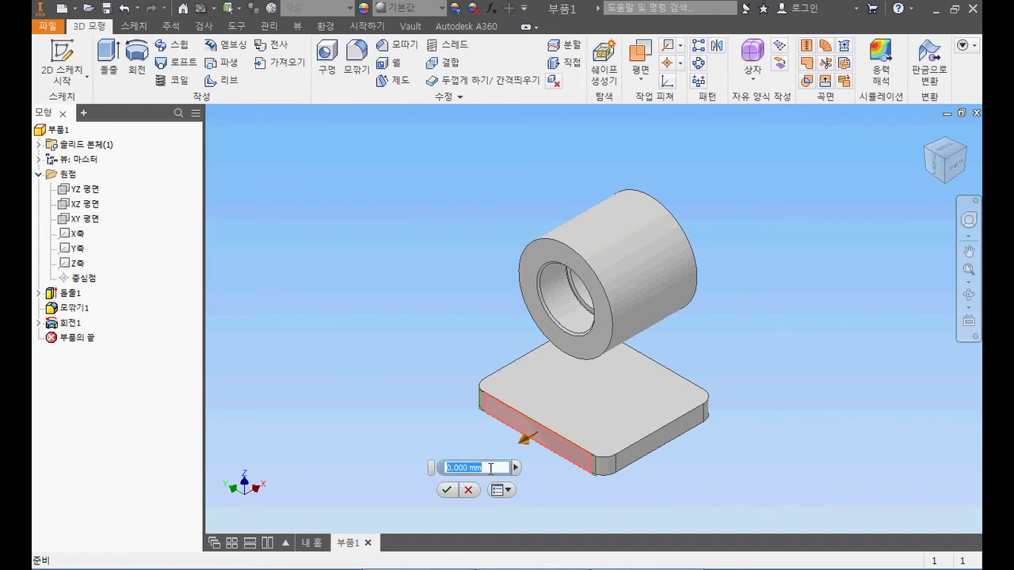
pyautogui.write('-45')
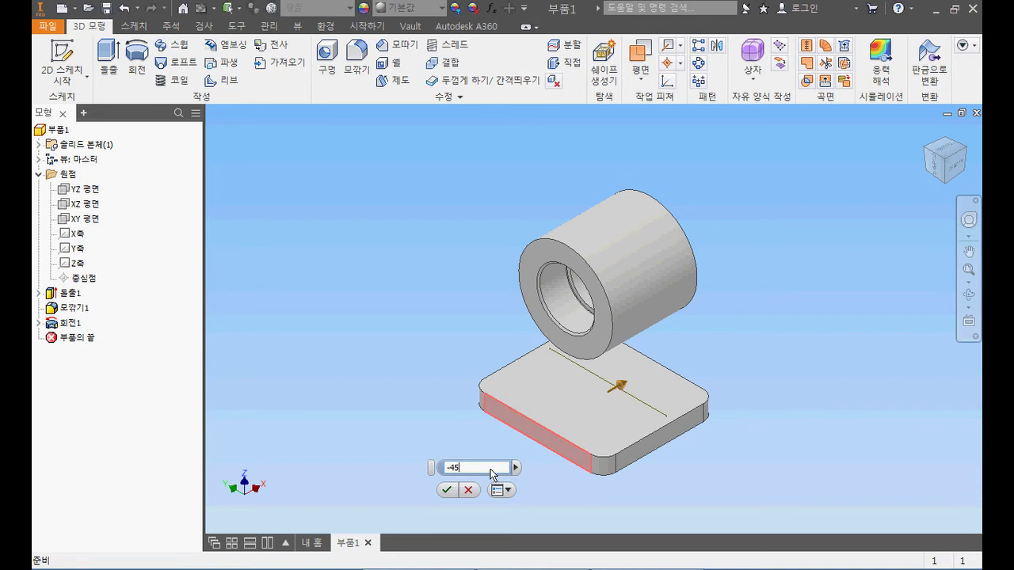
pyautogui.click(448, 492)
# Step: Apply auto-resize to the offset work plane through the base plate
pyautogui.scroll(5, 641, 416)
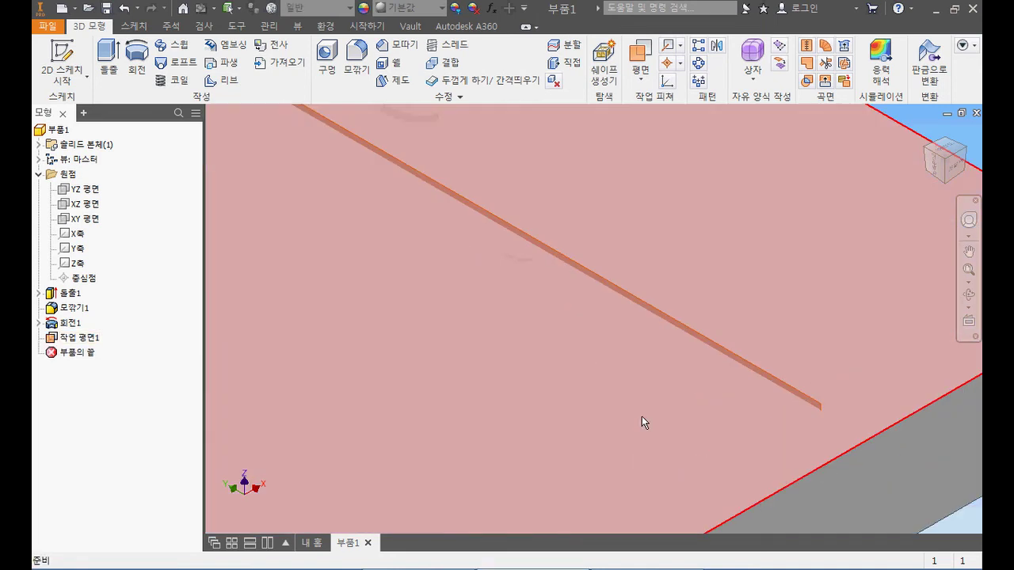
pyautogui.click(761, 375)
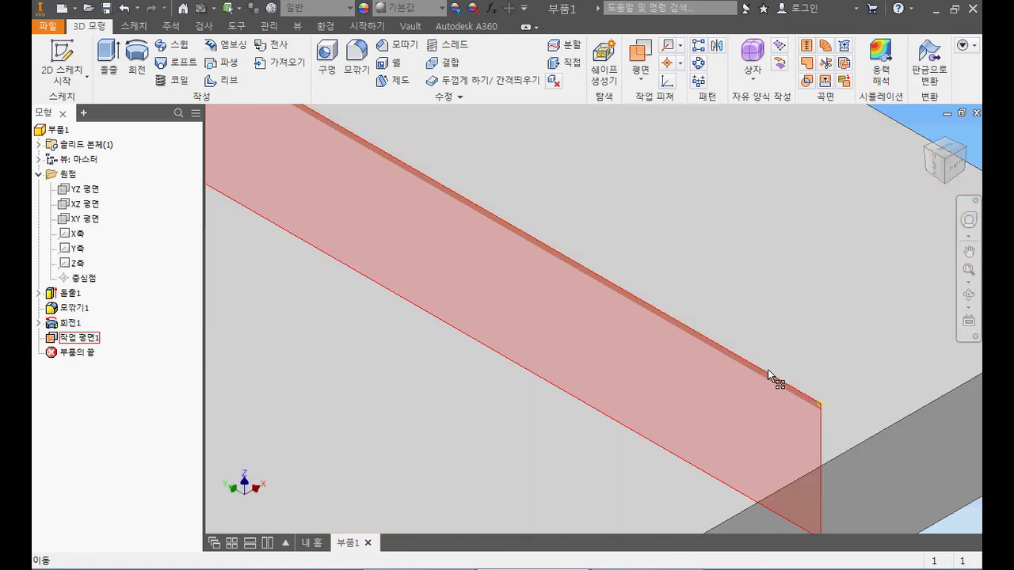
pyautogui.rightClick(768, 372)
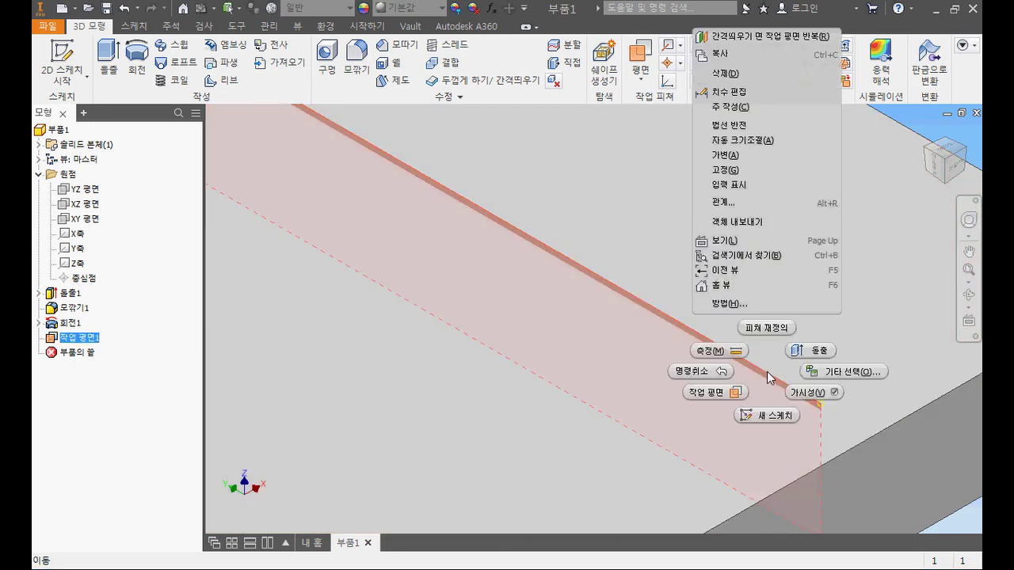
pyautogui.click(759, 141)
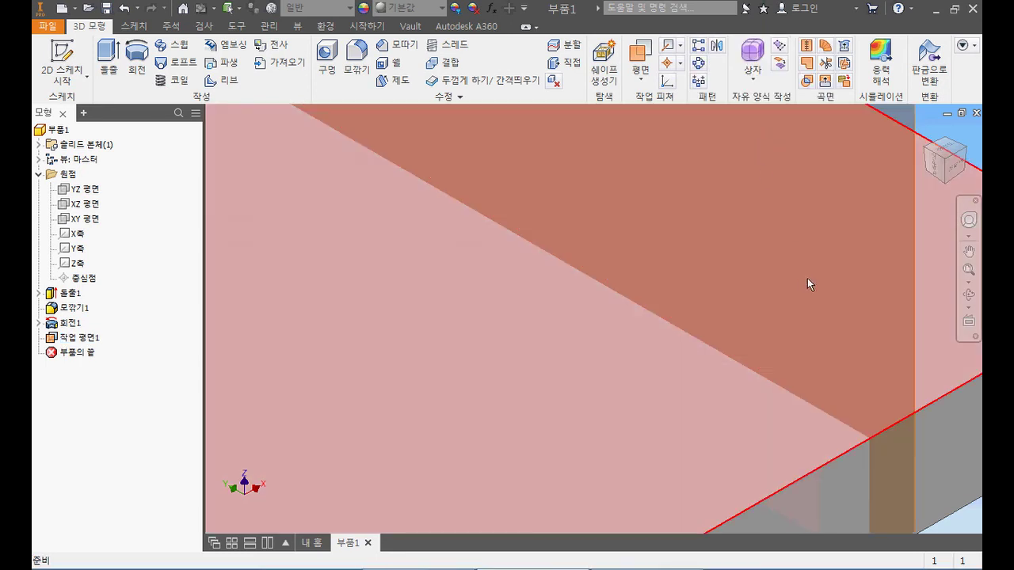
pyautogui.scroll(-5, 801, 277)
pyautogui.moveTo(800, 282); pyautogui.dragTo(683, 302, button='middle')
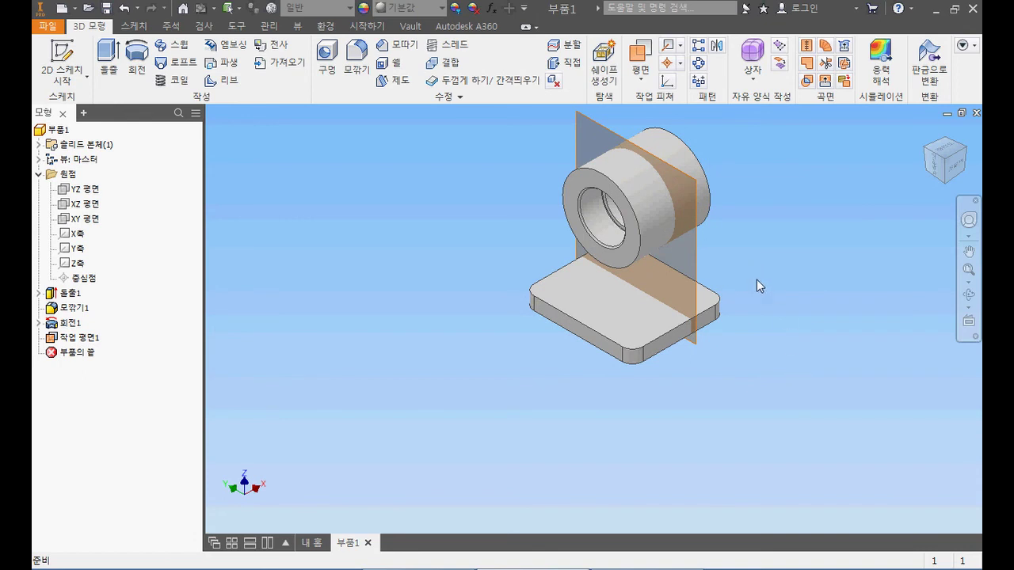
# Step: Start a sketch on the offset work plane and slice the solid at the sketch plane
pyautogui.click(62, 60)
pyautogui.click(599, 125)
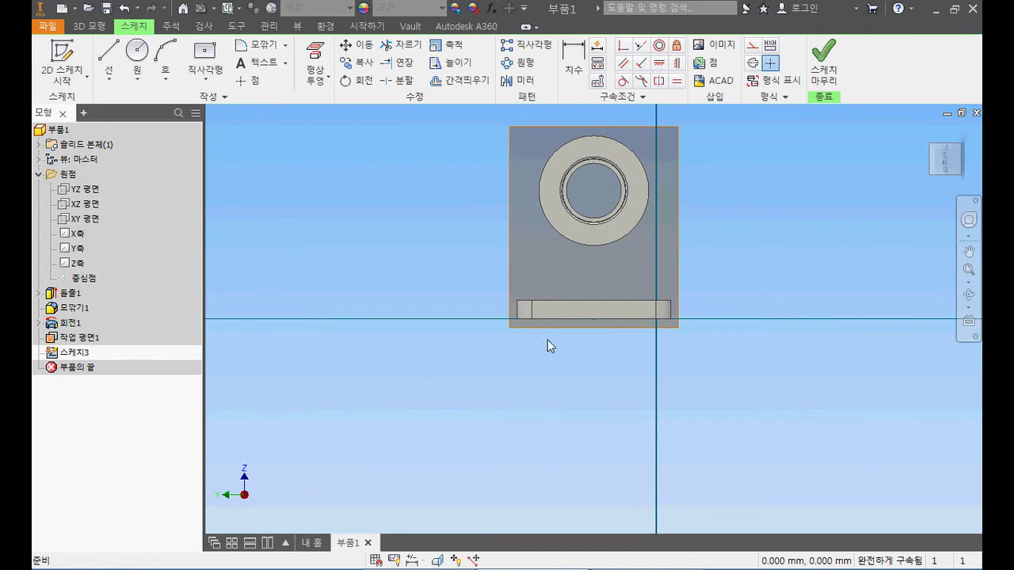
pyautogui.press('F7')
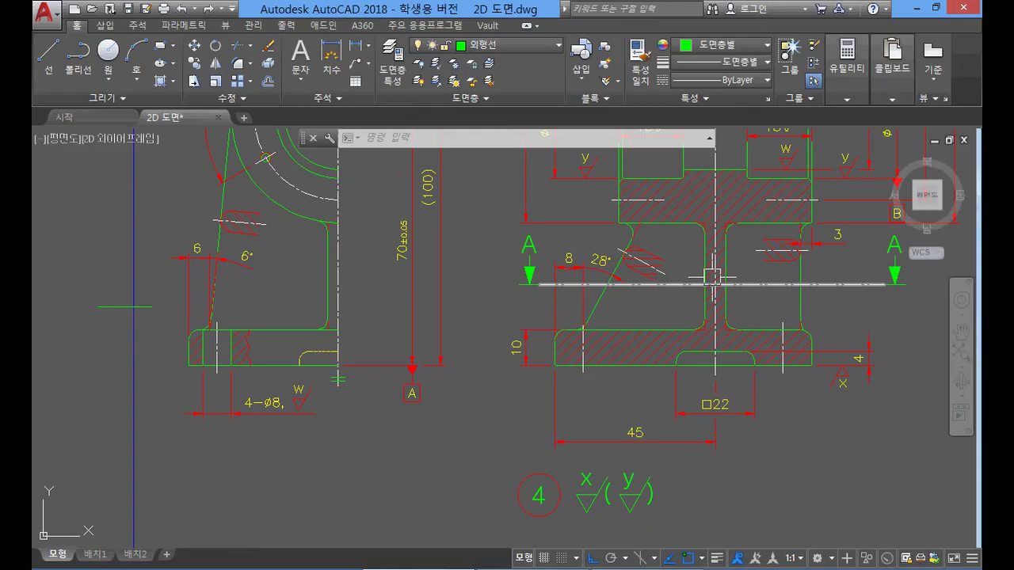
# Step: Check the slanted rib edge in the AutoCAD drawing and sketch a similar inward-leaning line in Inventor, from inside the base plate section up beside the housing ring
pyautogui.scroll(-3, 412, 366)
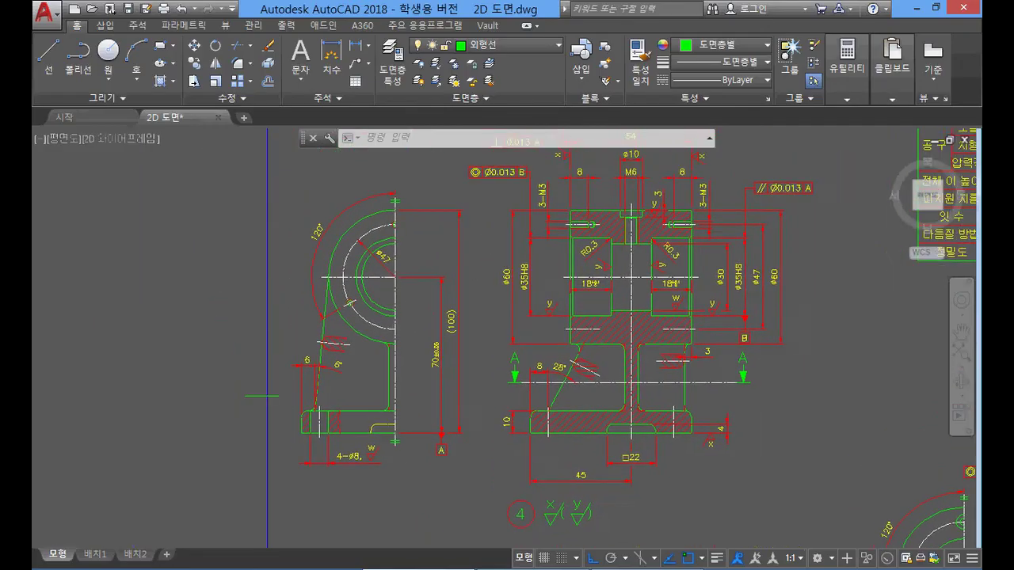
pyautogui.scroll(2, 317, 385)
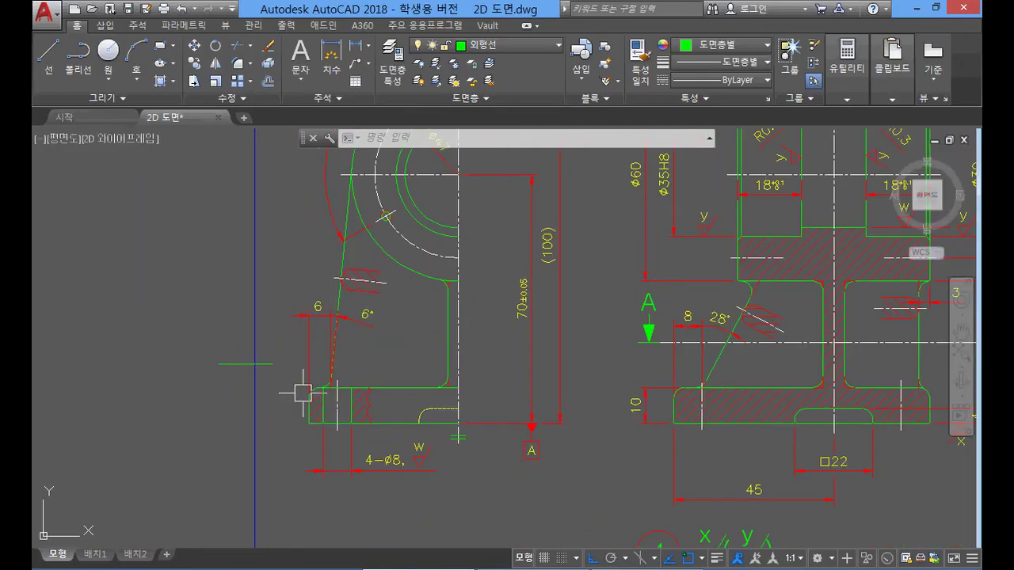
pyautogui.scroll(2, 301, 408)
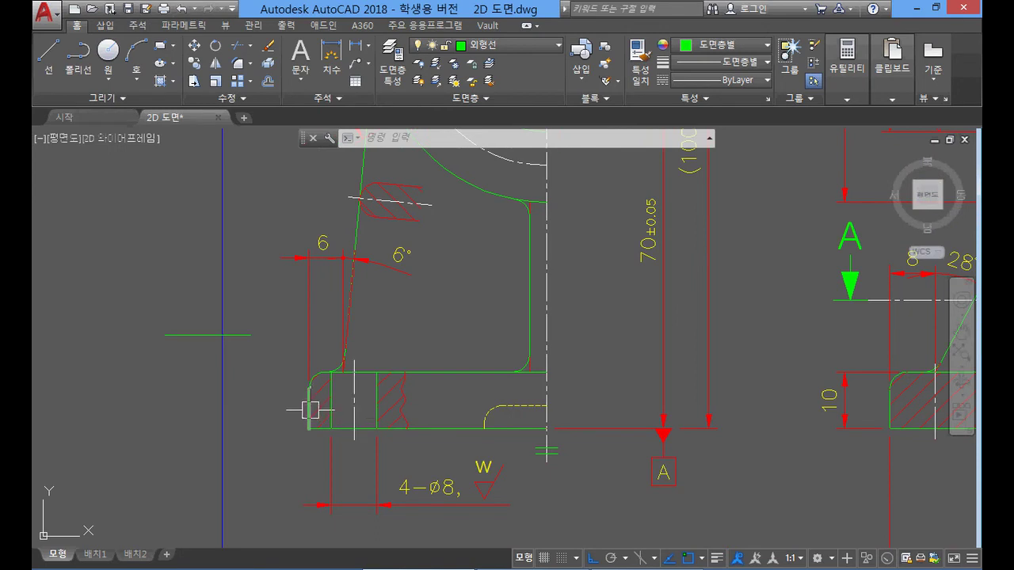
pyautogui.hotkey('alt', 'Tab')
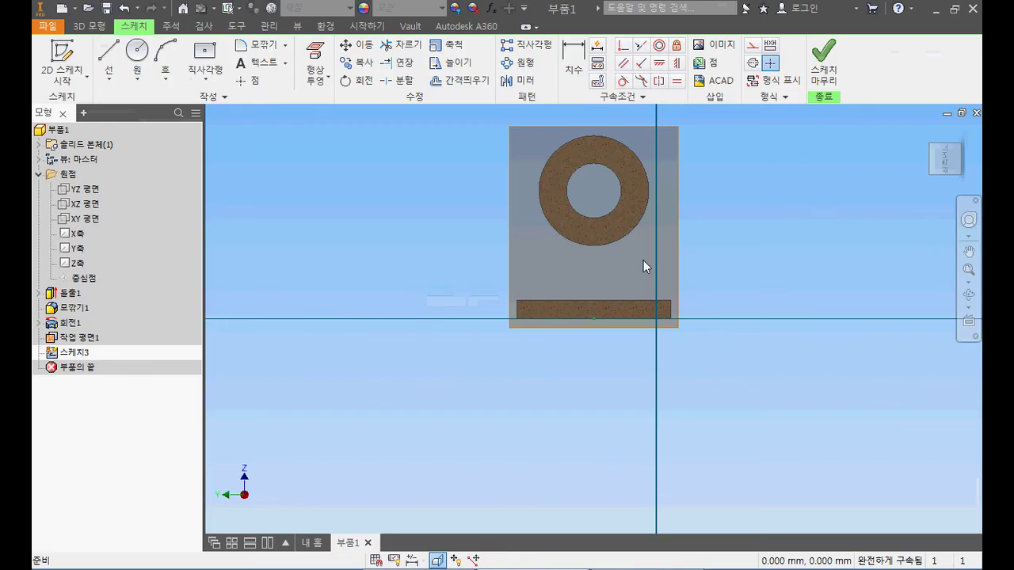
pyautogui.scroll(3, 559, 264)
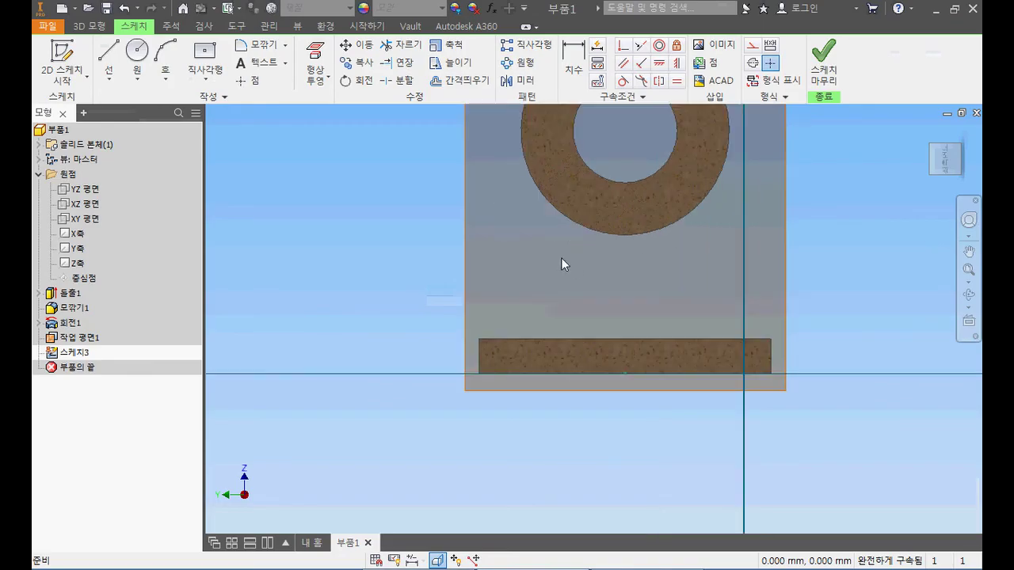
pyautogui.click(109, 62)
pyautogui.moveTo(579, 179); pyautogui.dragTo(572, 257, button='middle')
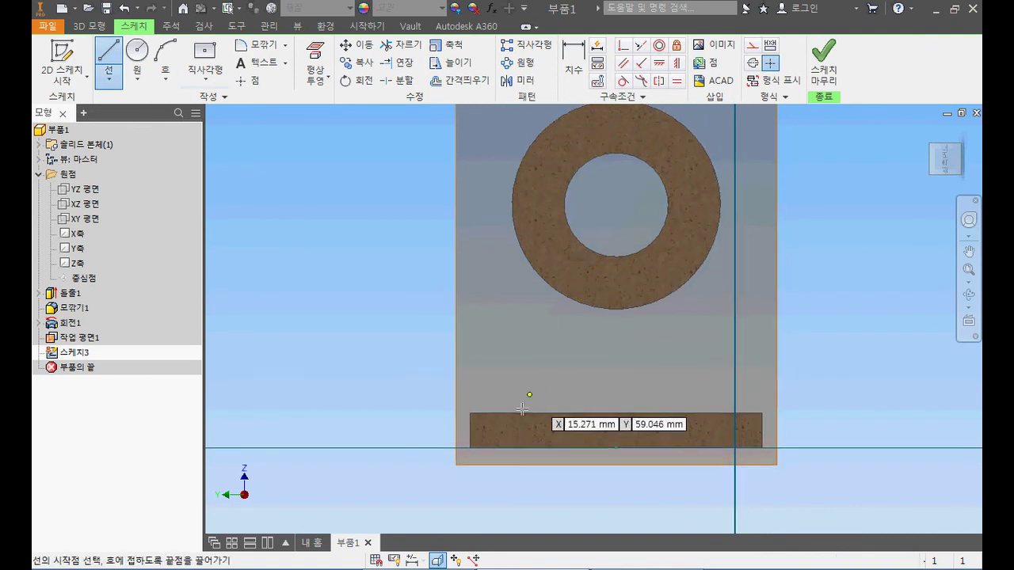
pyautogui.click(490, 428)
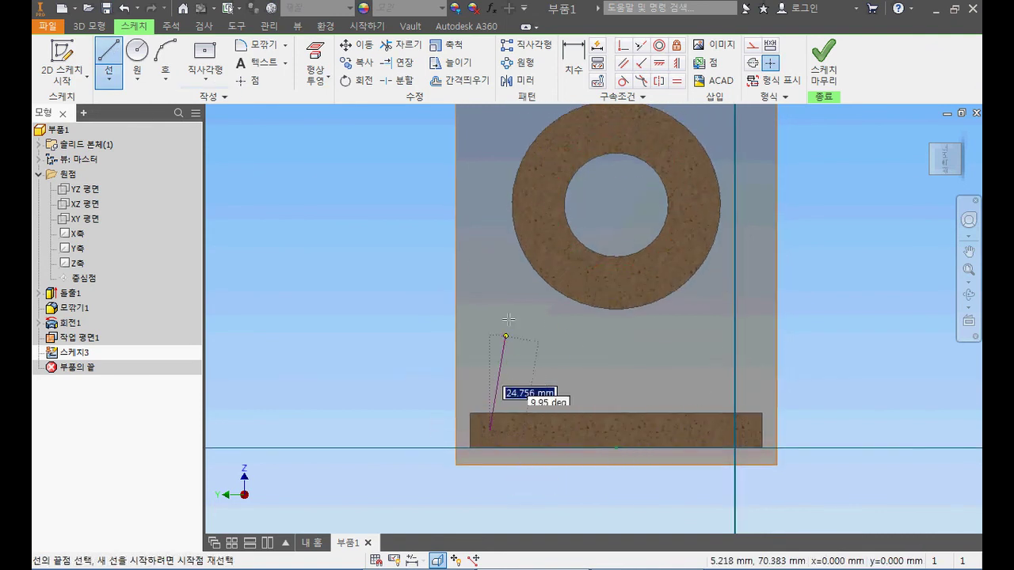
pyautogui.click(507, 145)
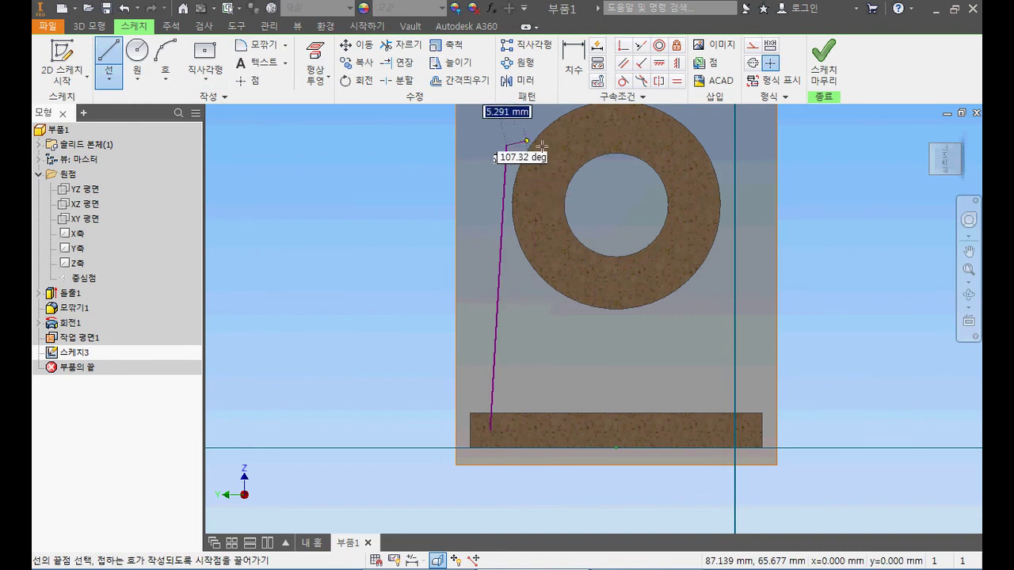
pyautogui.press('Escape')
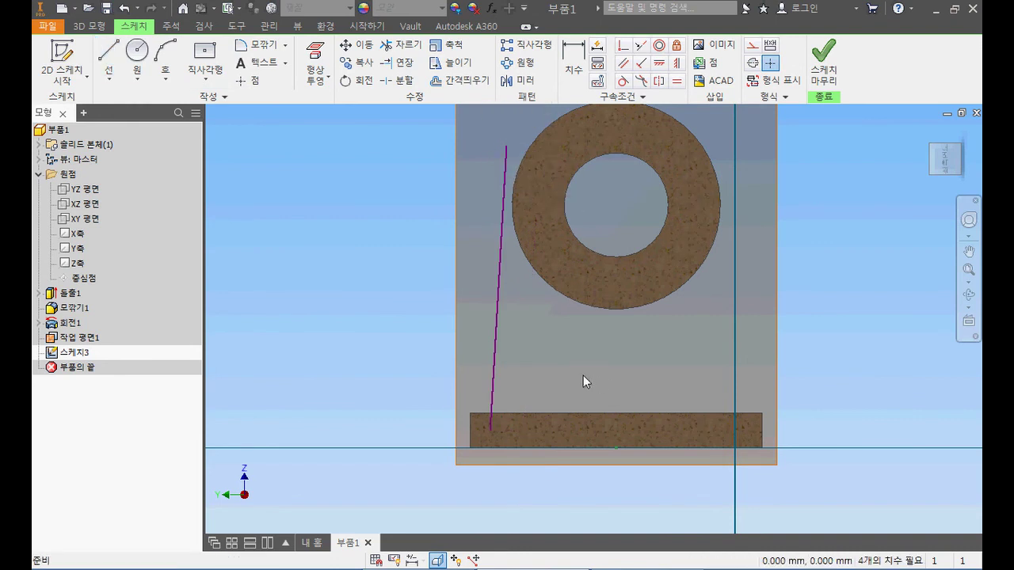
# Step: Project the base plate's upper edge at the foot of the slanted line into the sketch
pyautogui.hotkey('alt', 'Tab')
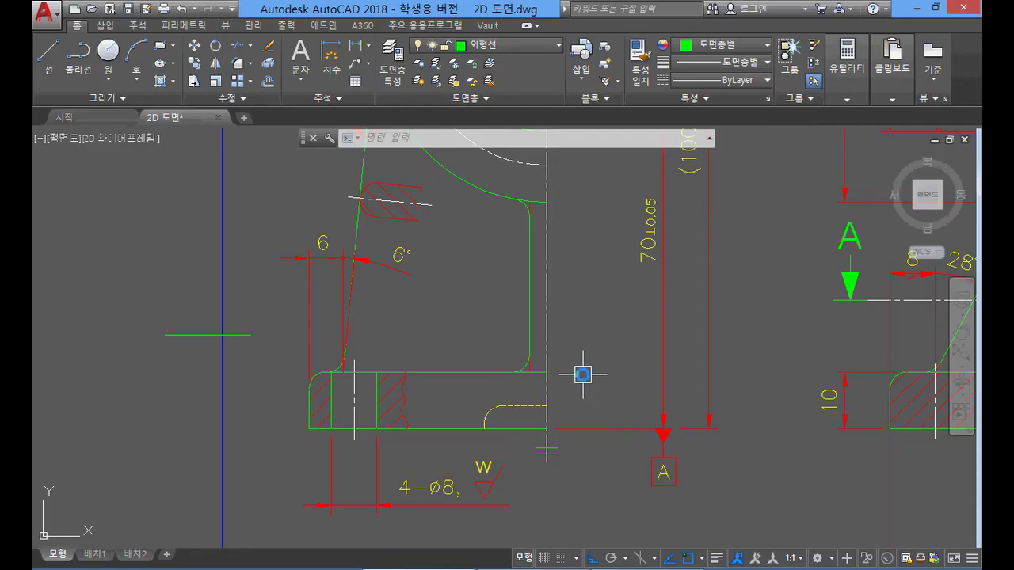
pyautogui.hotkey('alt', 'Tab')
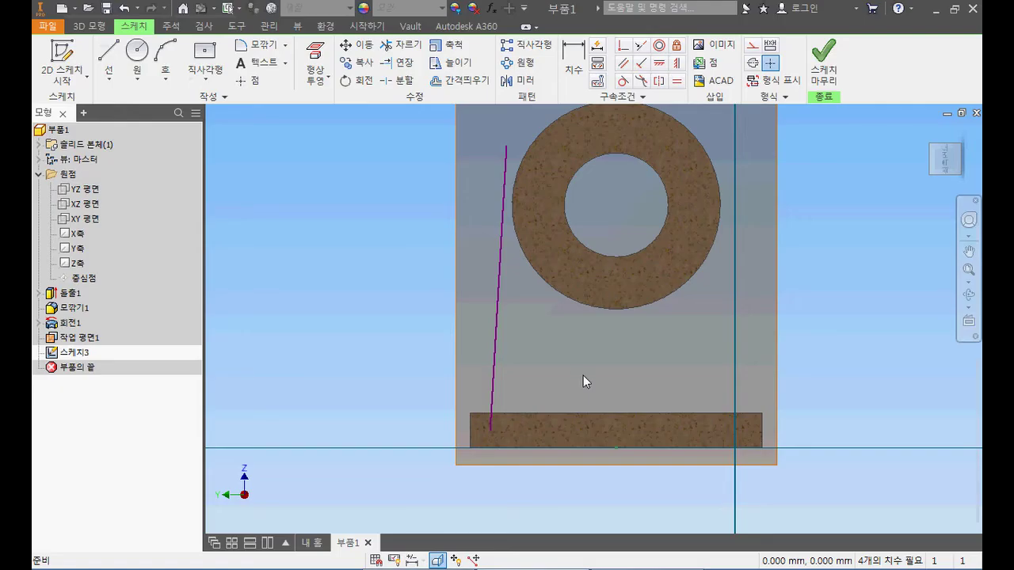
pyautogui.click(576, 61)
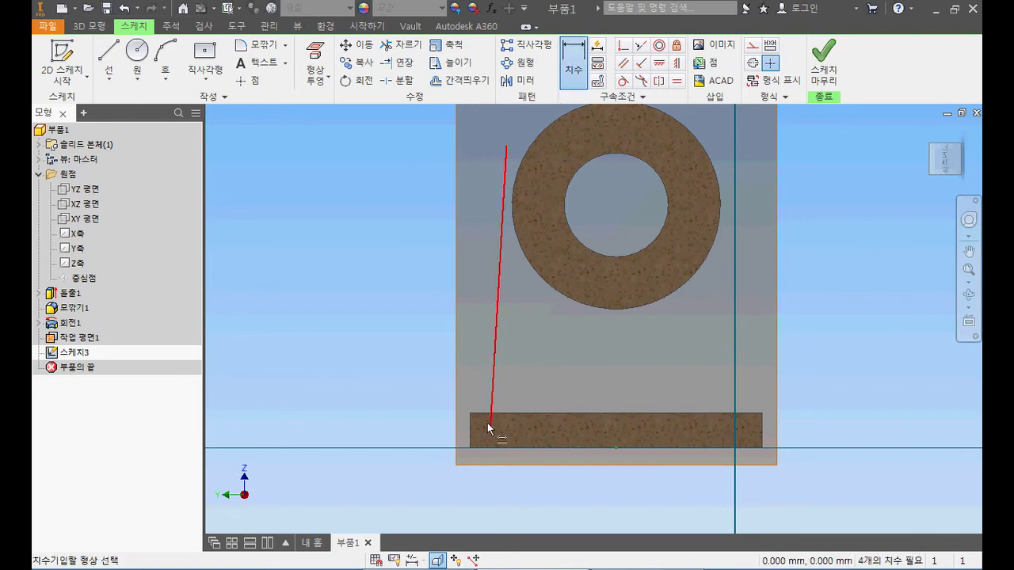
pyautogui.press('Escape')
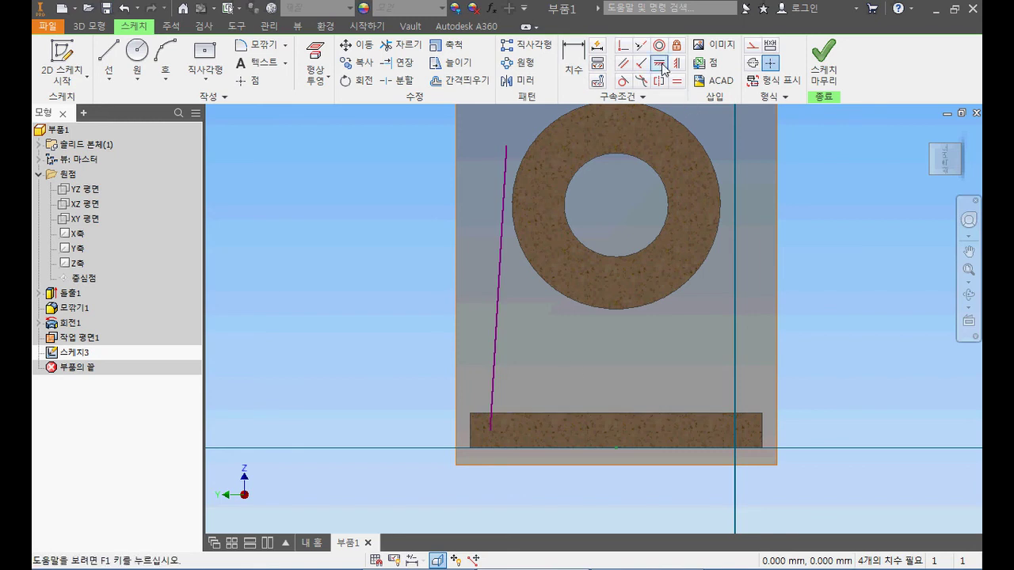
pyautogui.click(324, 69)
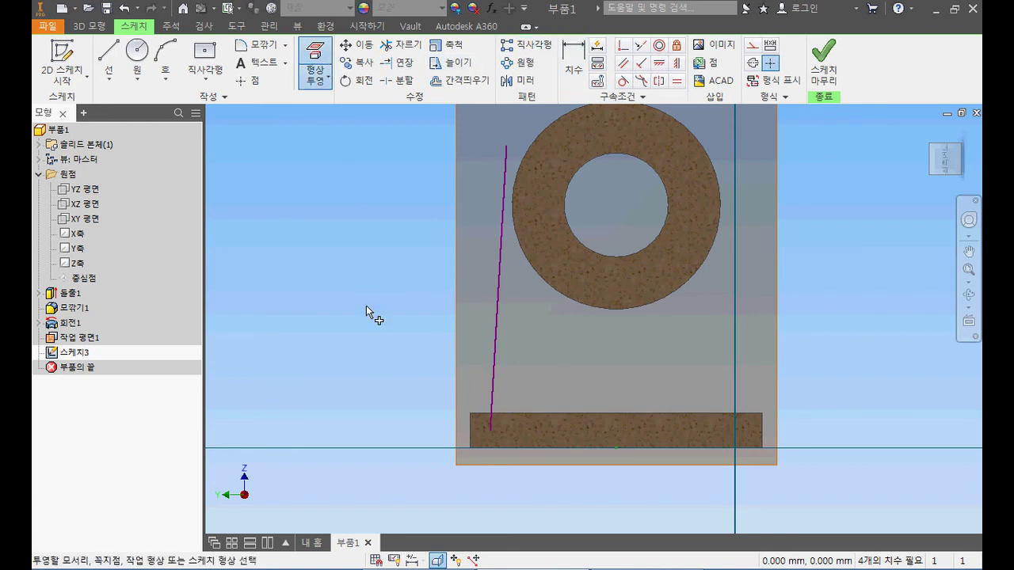
pyautogui.click(487, 414)
pyautogui.press('Escape')
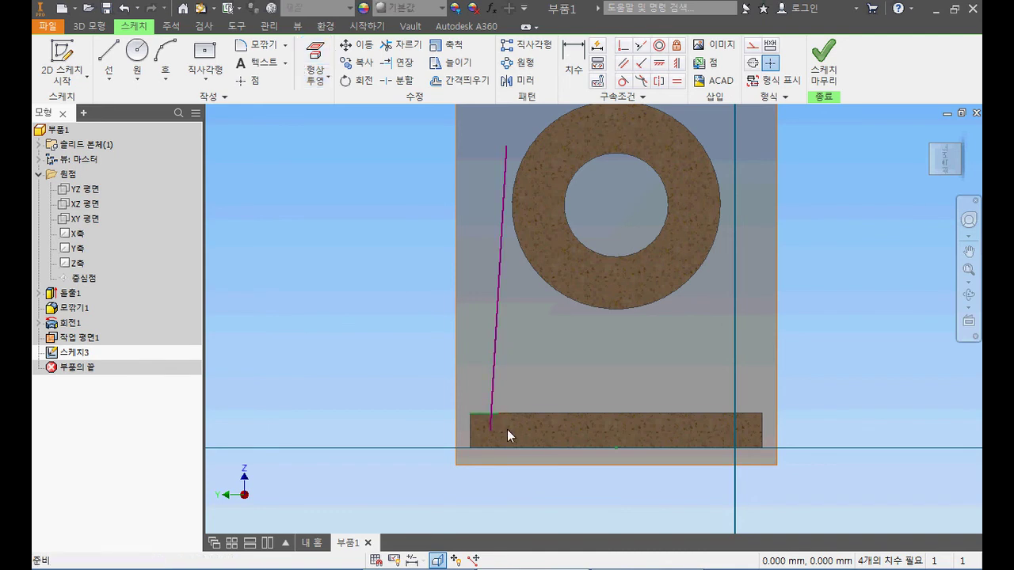
# Step: Trim the part of the slanted line that extends below the projected upper edge of the base plate
pyautogui.scroll(-3, 495, 433)
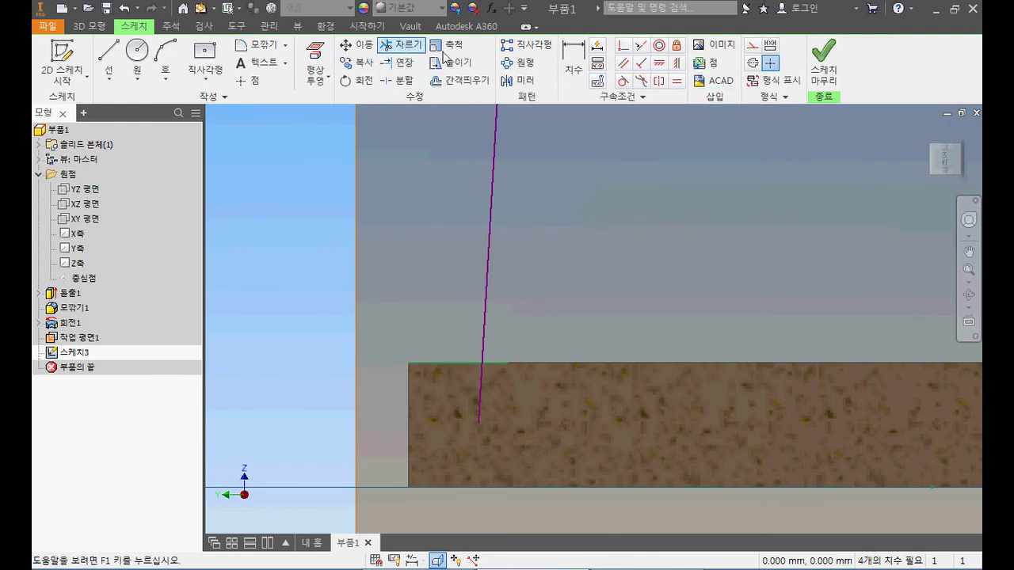
pyautogui.click(404, 46)
pyautogui.click(481, 388)
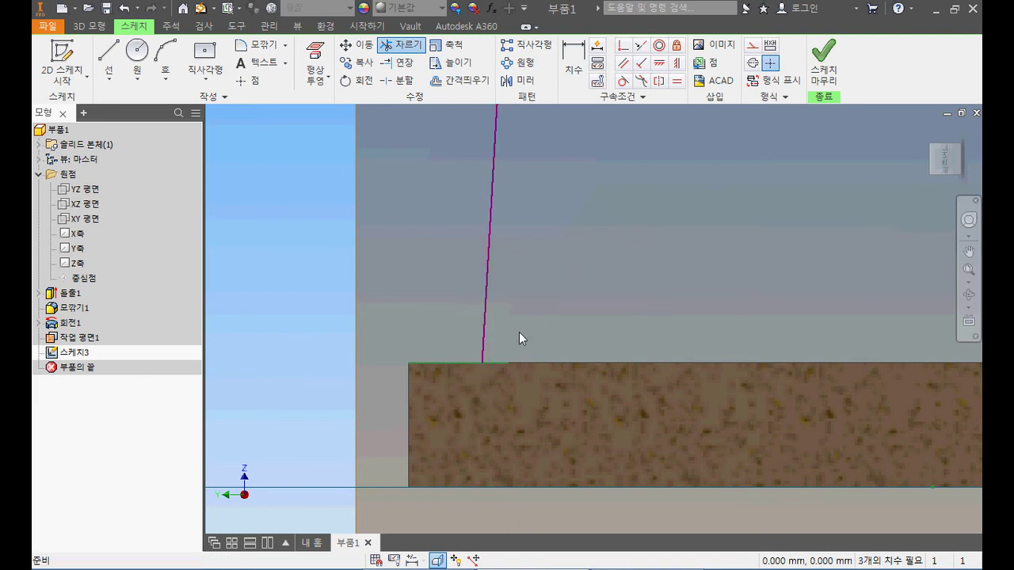
pyautogui.press('Escape')
pyautogui.moveTo(490, 370); pyautogui.dragTo(480, 360)
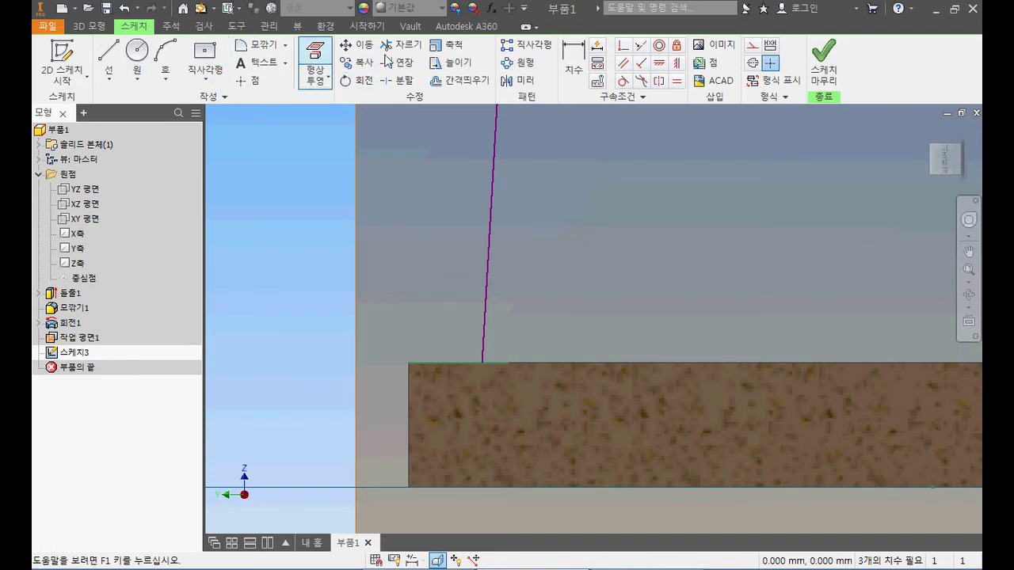
# Step: Dimension the horizontal distance from the base plate's upper corner to the foot of the slanted line as 6 mm
pyautogui.click(570, 56)
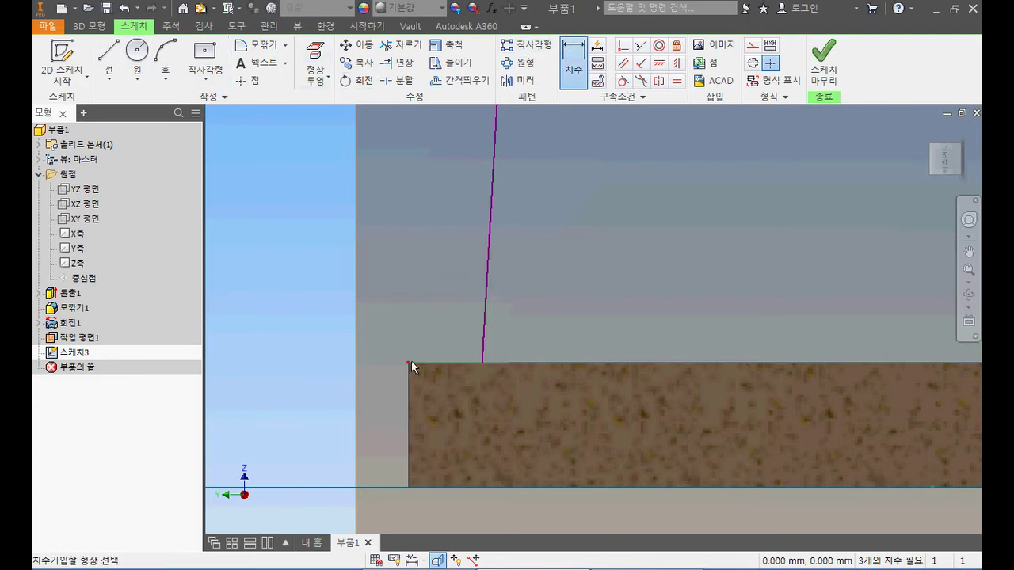
pyautogui.click(408, 362)
pyautogui.click(483, 362)
pyautogui.click(437, 267)
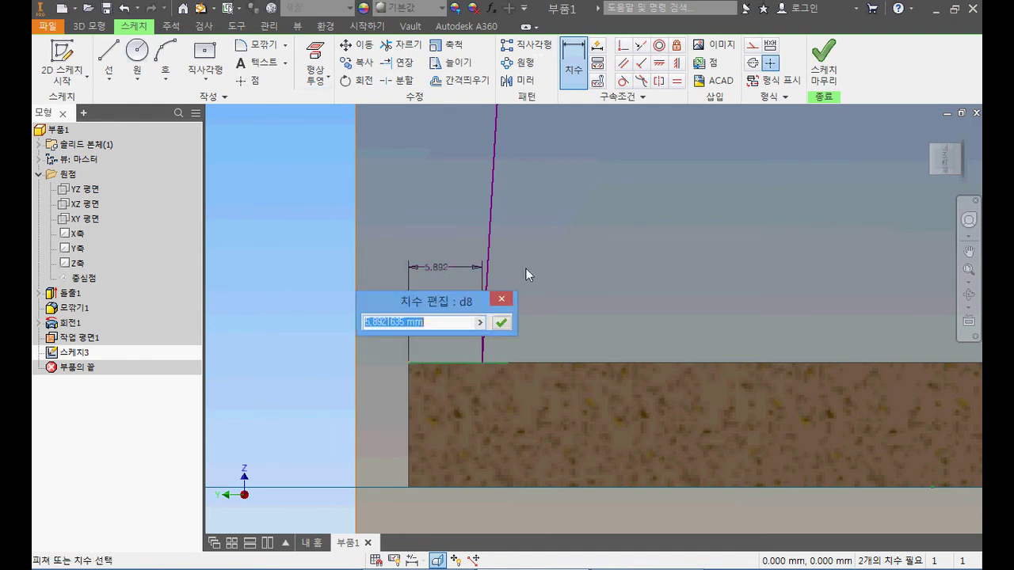
pyautogui.write('6')
pyautogui.press('Return')
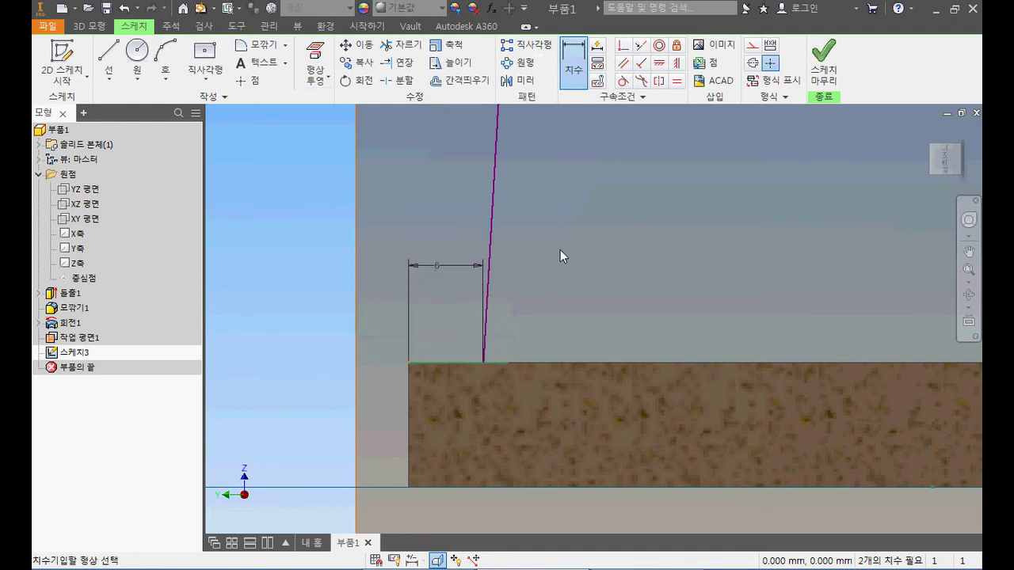
pyautogui.press('Escape')
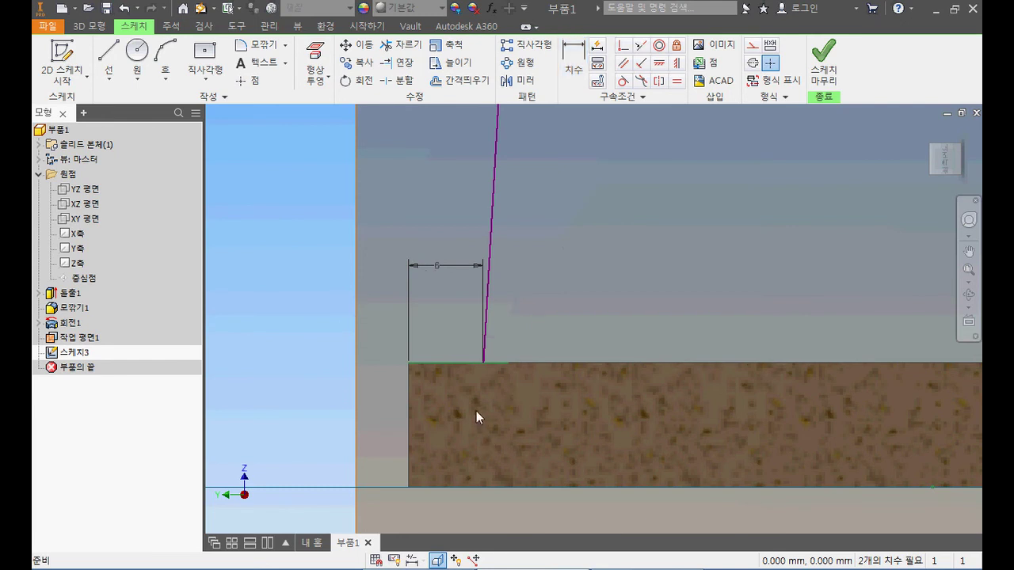
# Step: Check the rib's upper end in the AutoCAD drawing and make the slanted line in Inventor tangent to the housing ring's outer circle
pyautogui.scroll(-5, 614, 226)
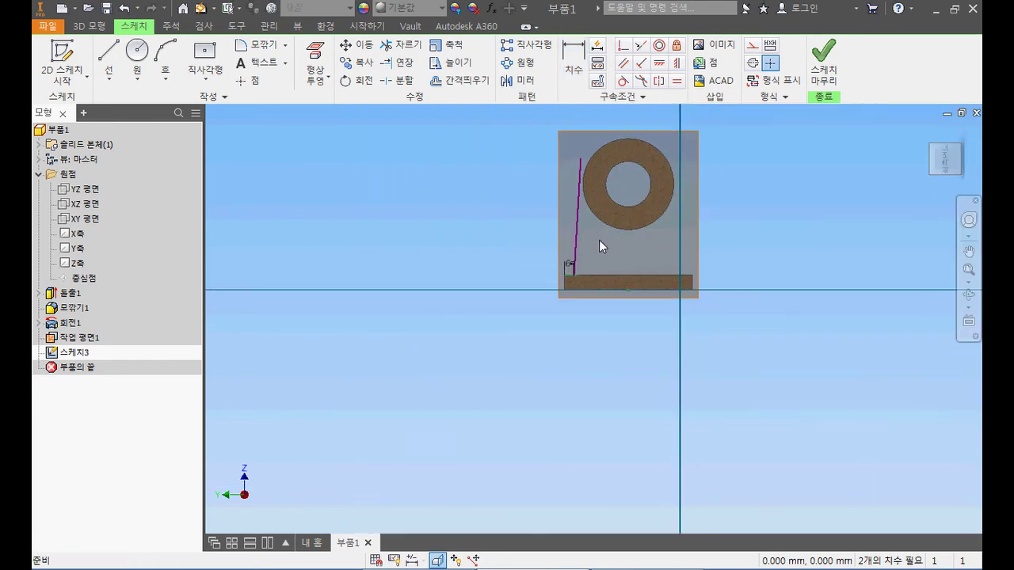
pyautogui.hotkey('alt', 'Tab')
pyautogui.moveTo(464, 211); pyautogui.dragTo(469, 364, button='middle')
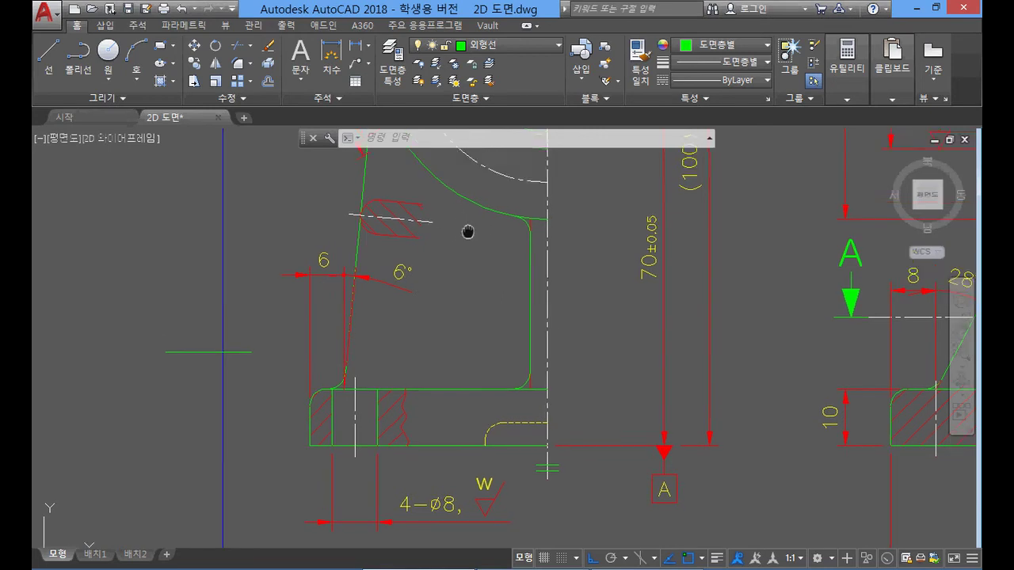
pyautogui.scroll(-4, 466, 287)
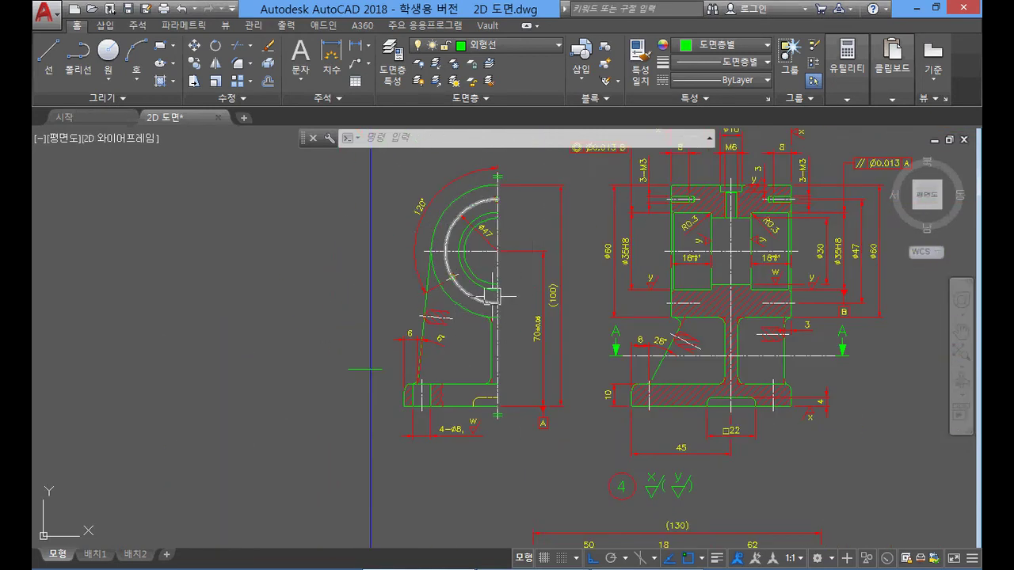
pyautogui.hotkey('alt', 'Tab')
pyautogui.moveTo(604, 185); pyautogui.dragTo(608, 226, button='middle')
pyautogui.scroll(4, 587, 218)
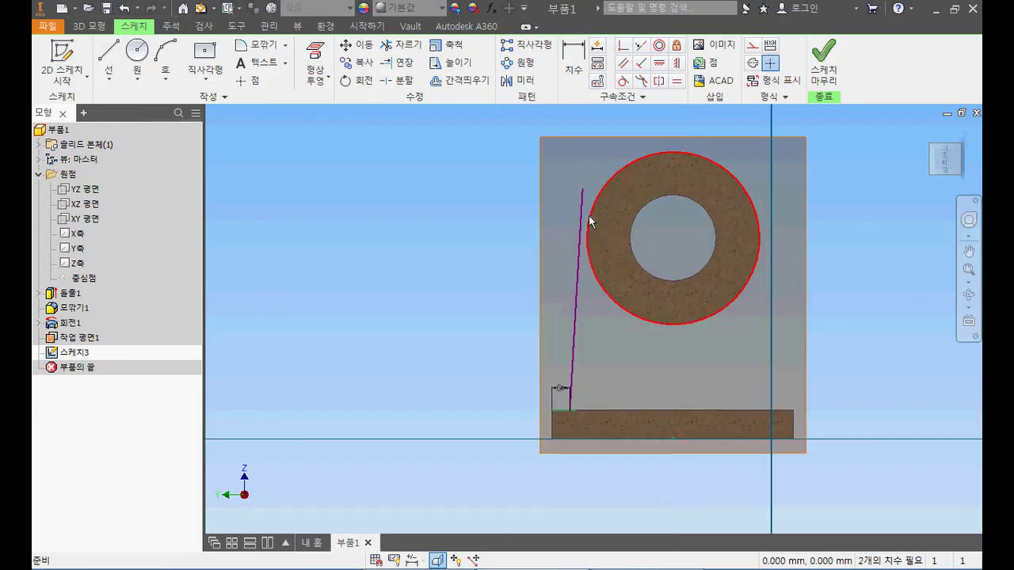
pyautogui.click(624, 82)
pyautogui.scroll(4, 587, 198)
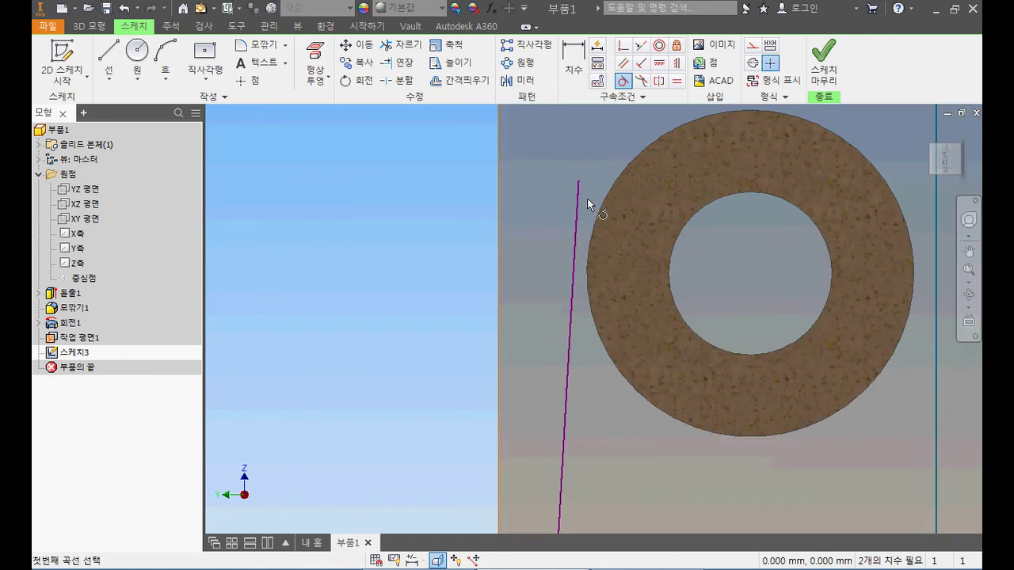
pyautogui.click(580, 206)
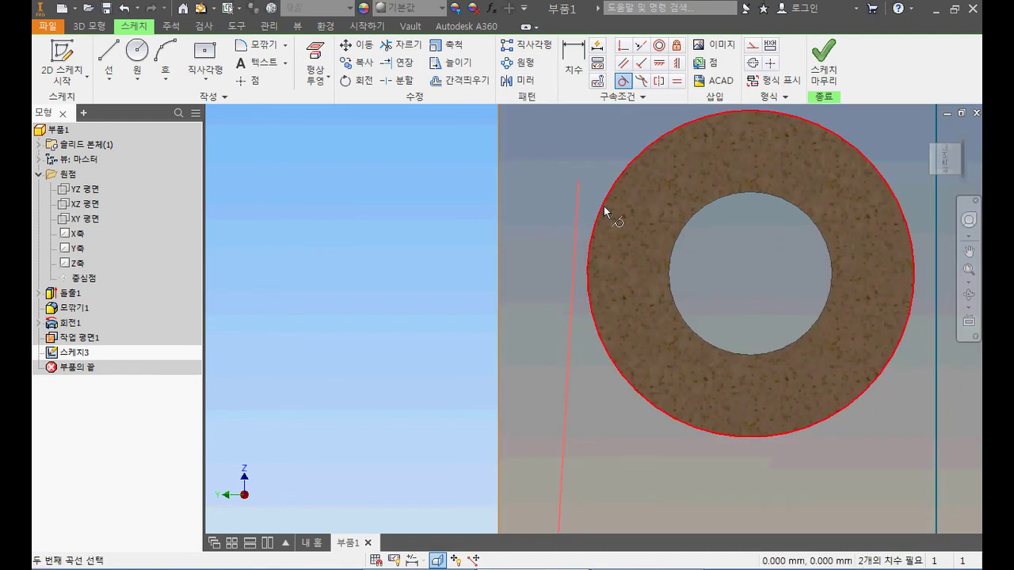
pyautogui.click(604, 209)
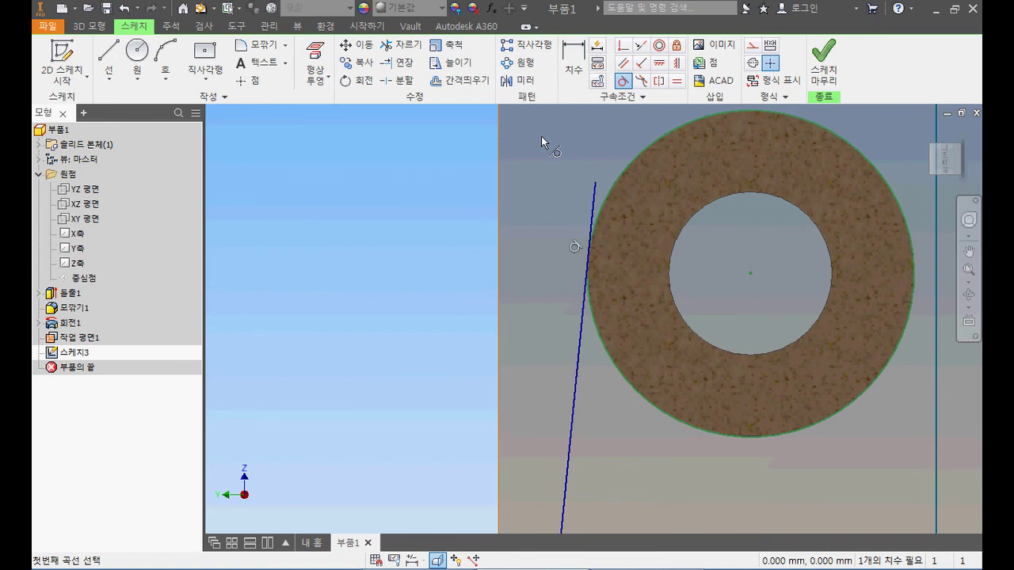
pyautogui.press('Escape')
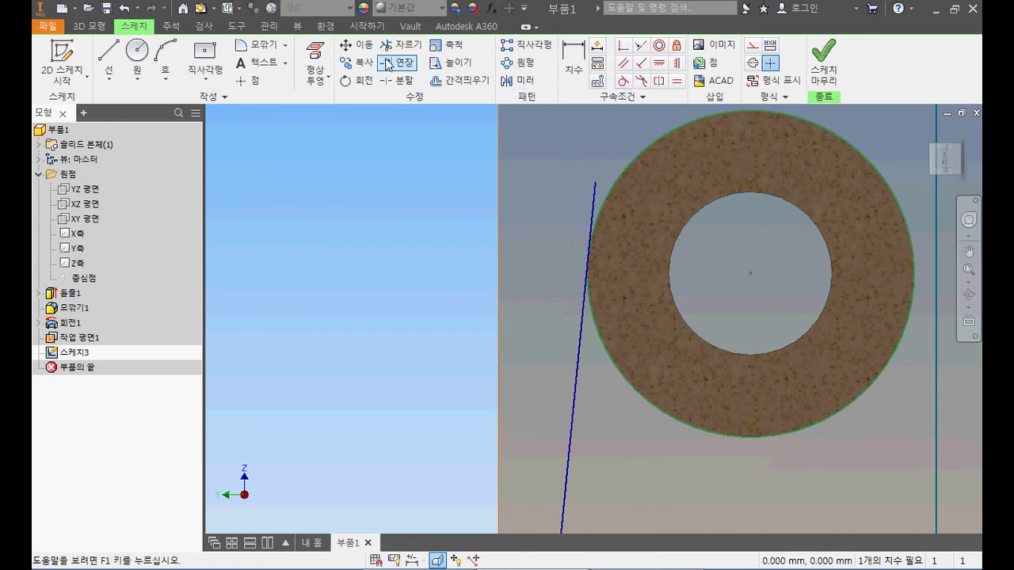
# Step: Trim the part of the slanted line that extends above its tangent point on the housing circle
pyautogui.click(397, 46)
pyautogui.click(592, 194)
pyautogui.press('Escape')
pyautogui.scroll(-5, 755, 115)
pyautogui.moveTo(800, 147); pyautogui.dragTo(635, 166, button='middle')
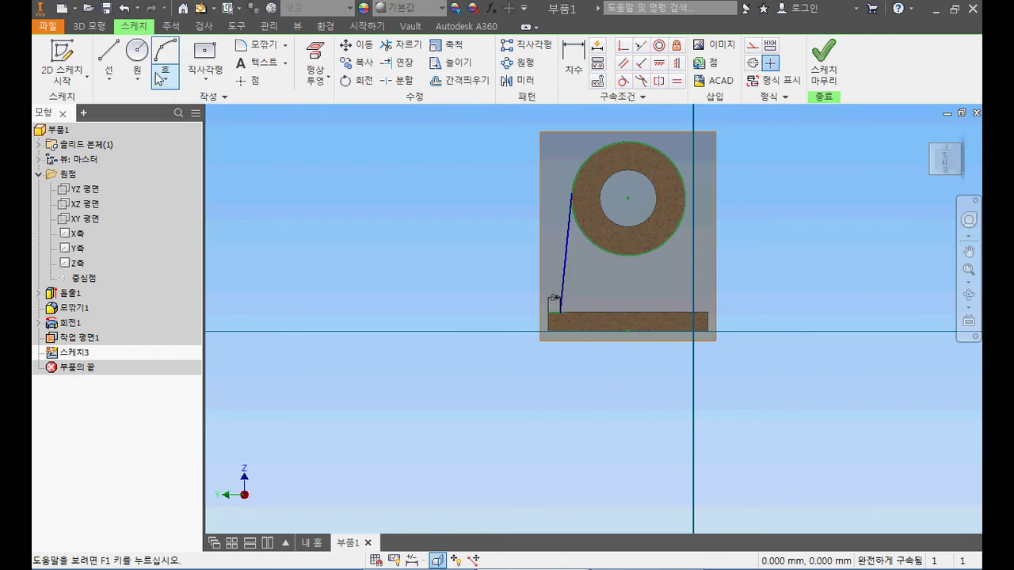
# Step: Sketch a vertical centre line about 54 mm long from the housing circle's centre down to just above the base plate
pyautogui.click(108, 52)
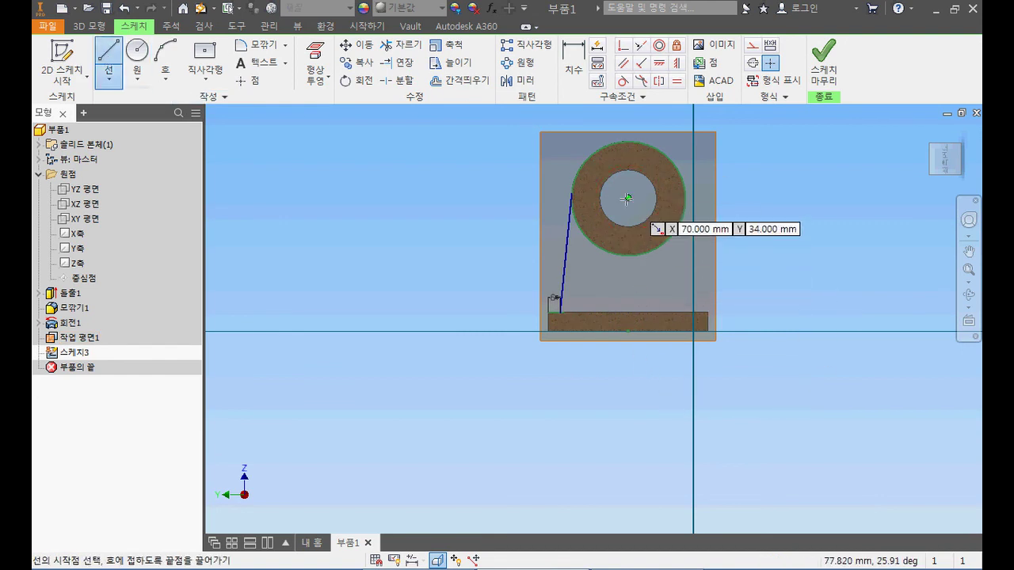
pyautogui.click(645, 253)
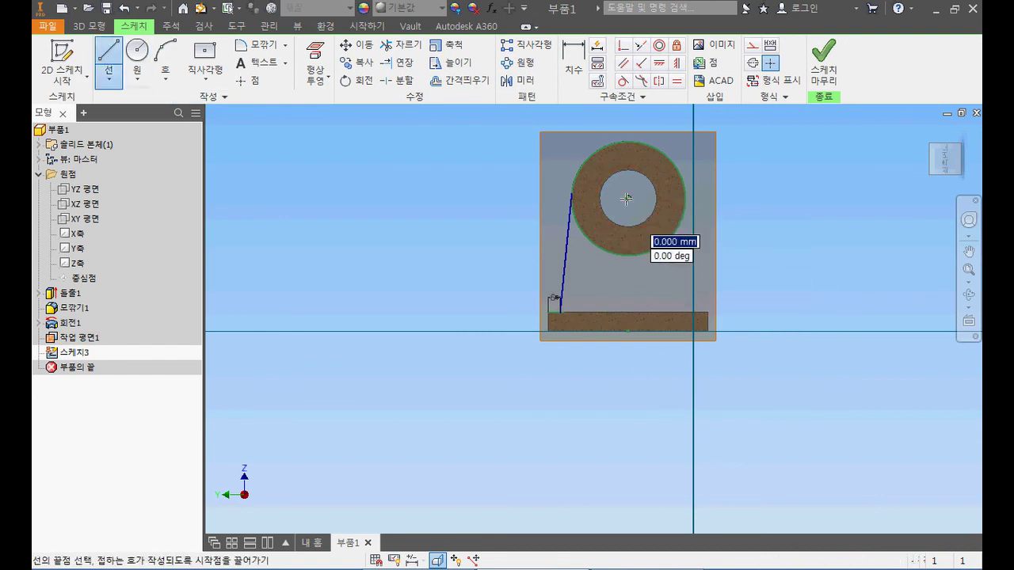
pyautogui.click(628, 301)
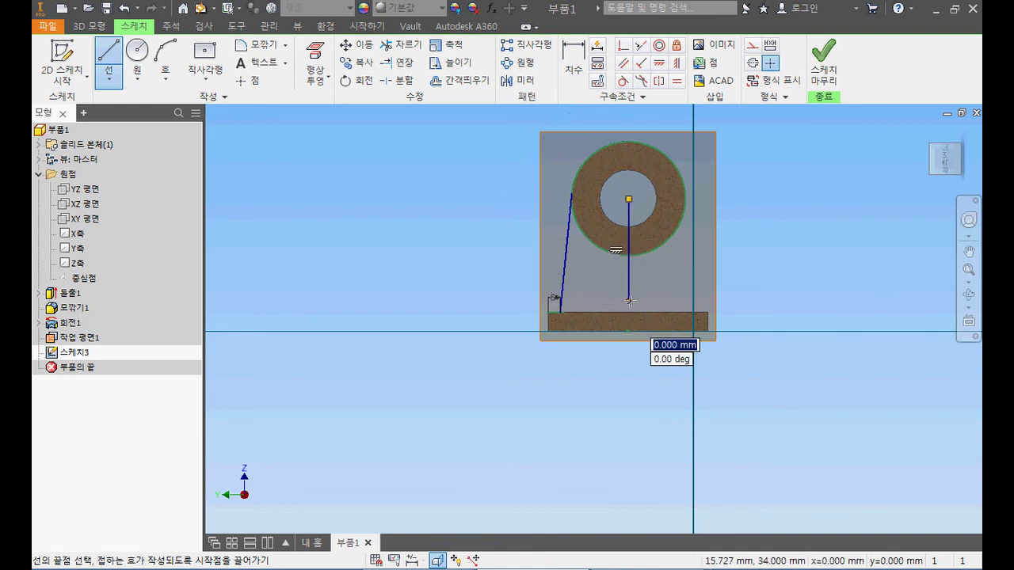
pyautogui.press('Escape')
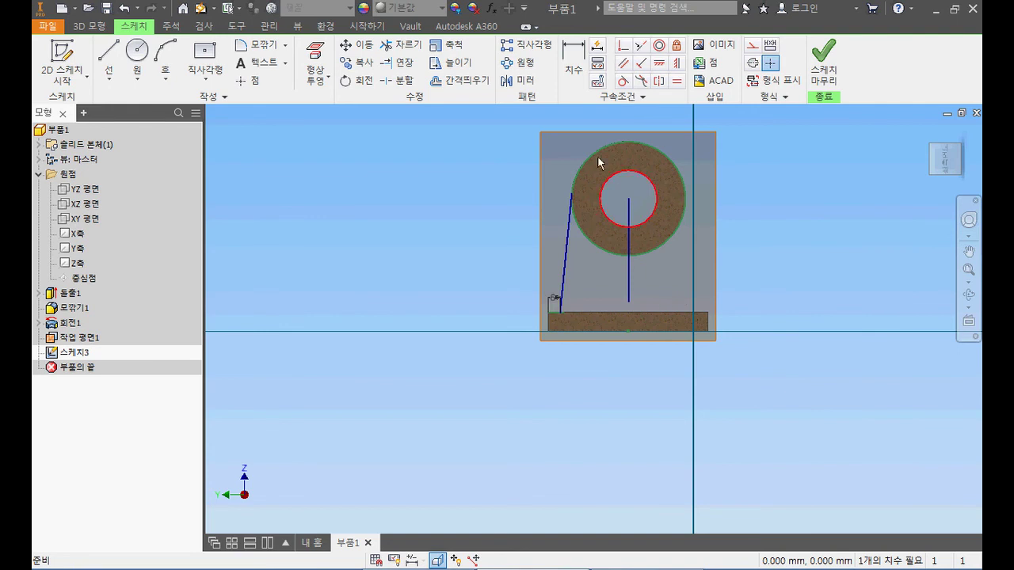
# Step: Mirror the slanted line about the vertical centre line to create the rib's opposite edge
pyautogui.click(519, 80)
pyautogui.click(567, 266)
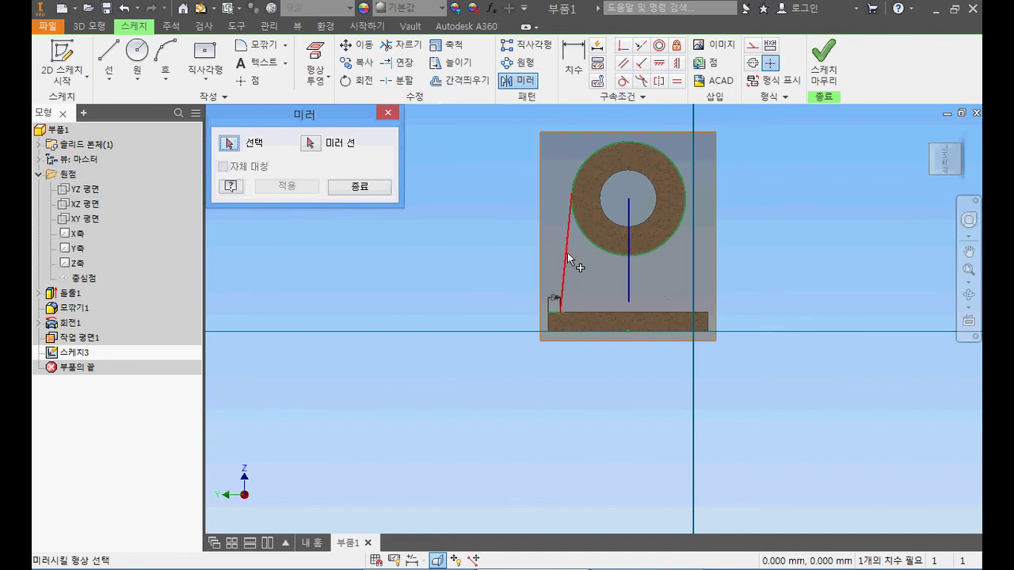
pyautogui.click(309, 143)
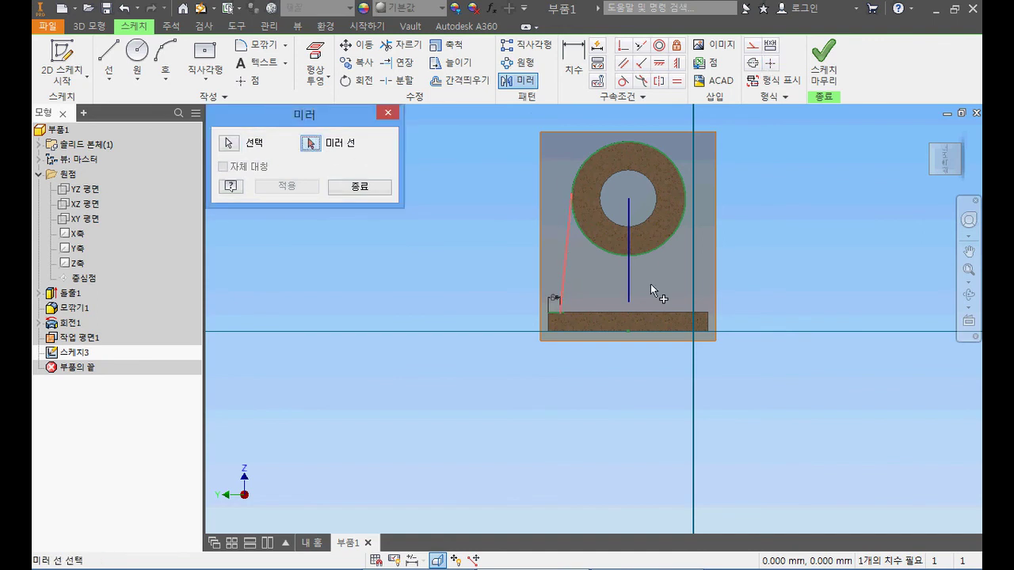
pyautogui.click(626, 276)
pyautogui.click(285, 186)
pyautogui.click(361, 187)
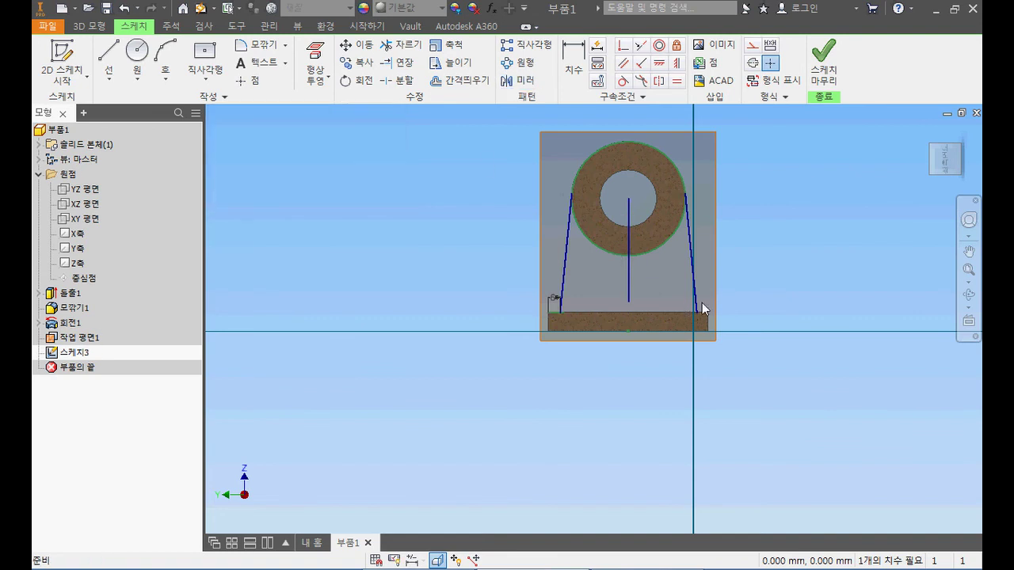
# Step: Convert the vertical centre line and the projected base plate edge at the original slanted line's foot to construction geometry
pyautogui.click(628, 265)
pyautogui.click(752, 45)
pyautogui.click(778, 237)
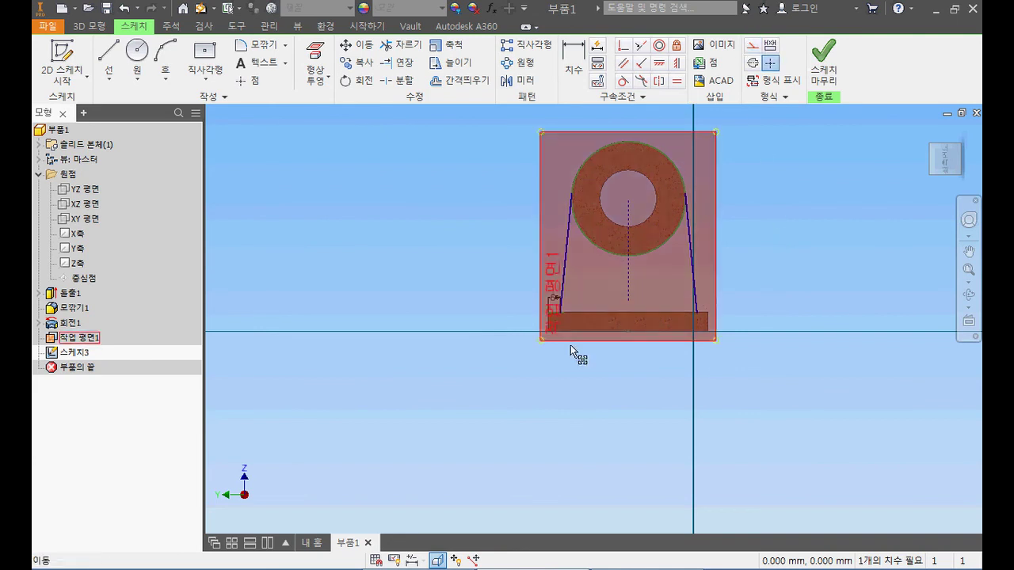
pyautogui.scroll(5, 560, 331)
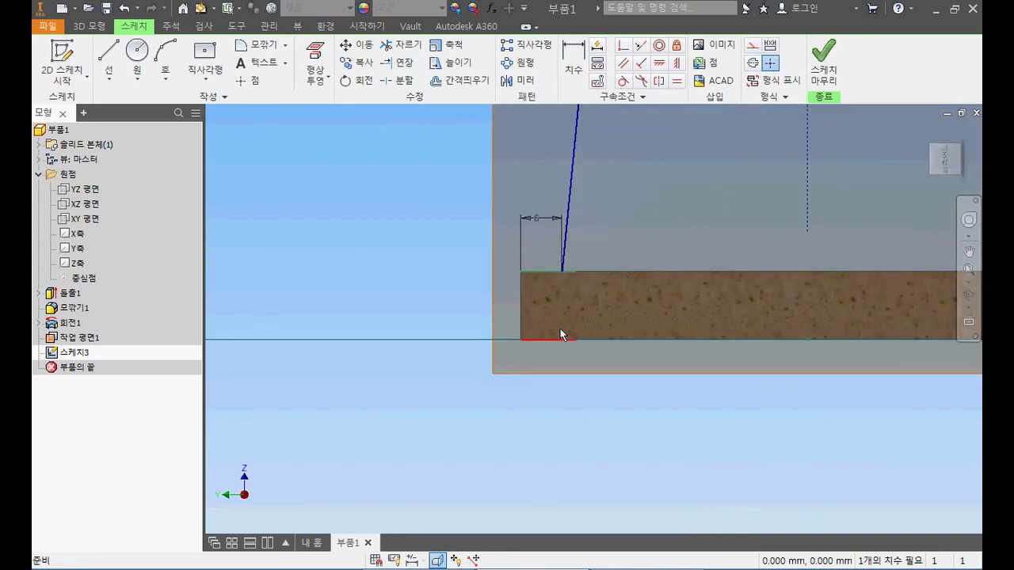
pyautogui.click(547, 272)
pyautogui.click(770, 63)
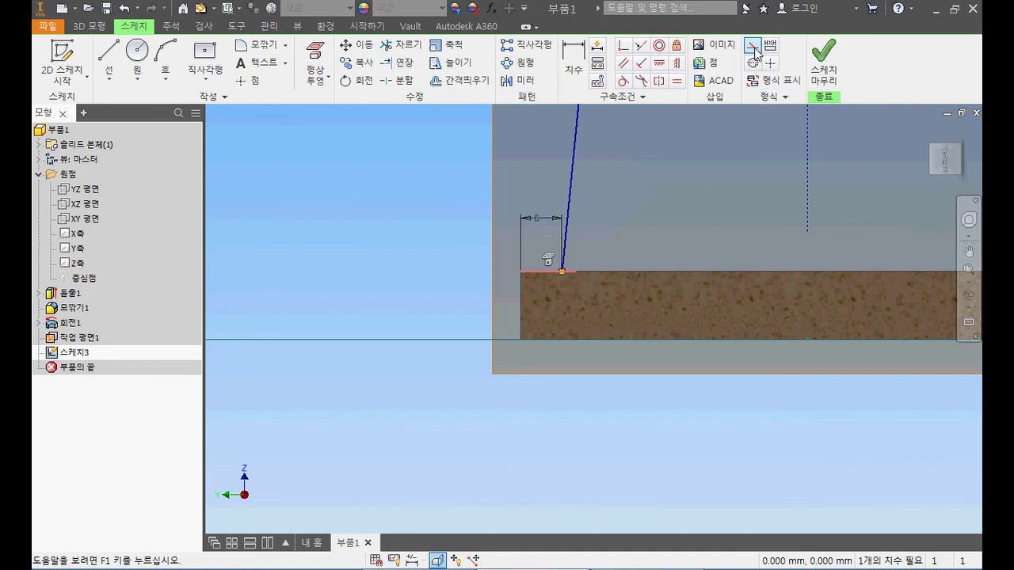
pyautogui.click(638, 201)
# Step: Sketch a line along the base plate's upper edge connecting the feet of the two slanted lines
pyautogui.scroll(-5, 681, 210)
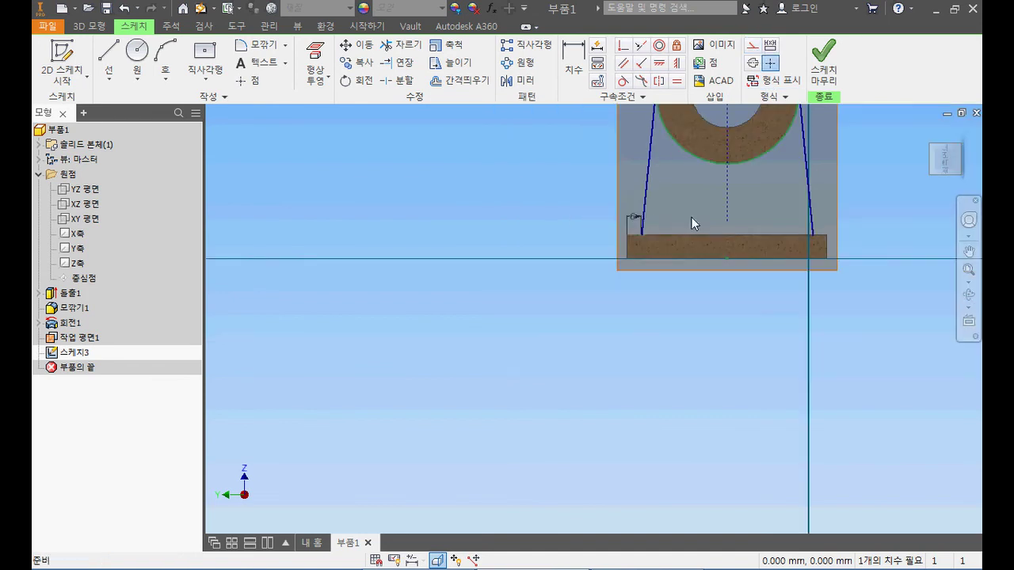
pyautogui.click(110, 59)
pyautogui.scroll(3, 641, 226)
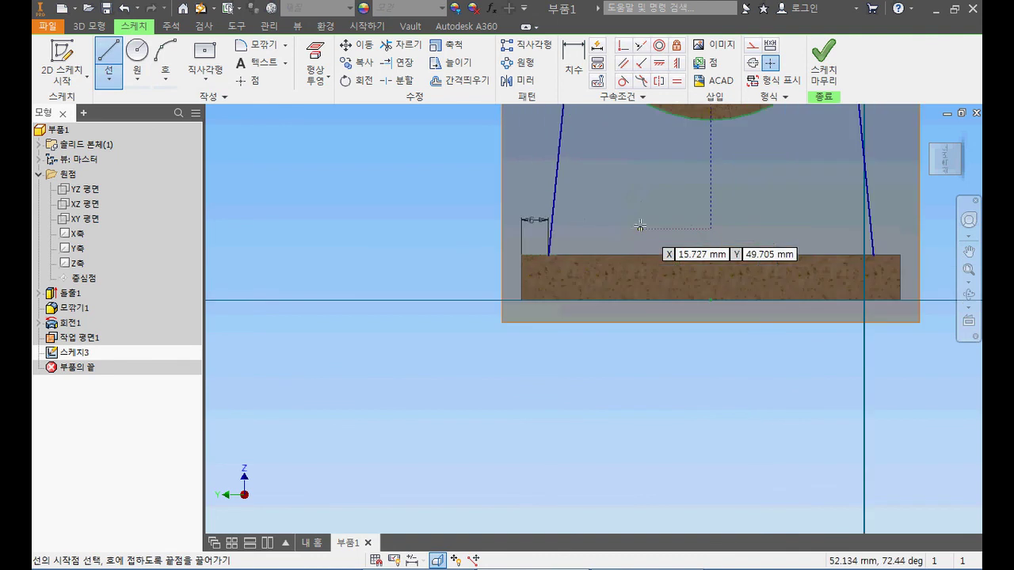
pyautogui.click(548, 255)
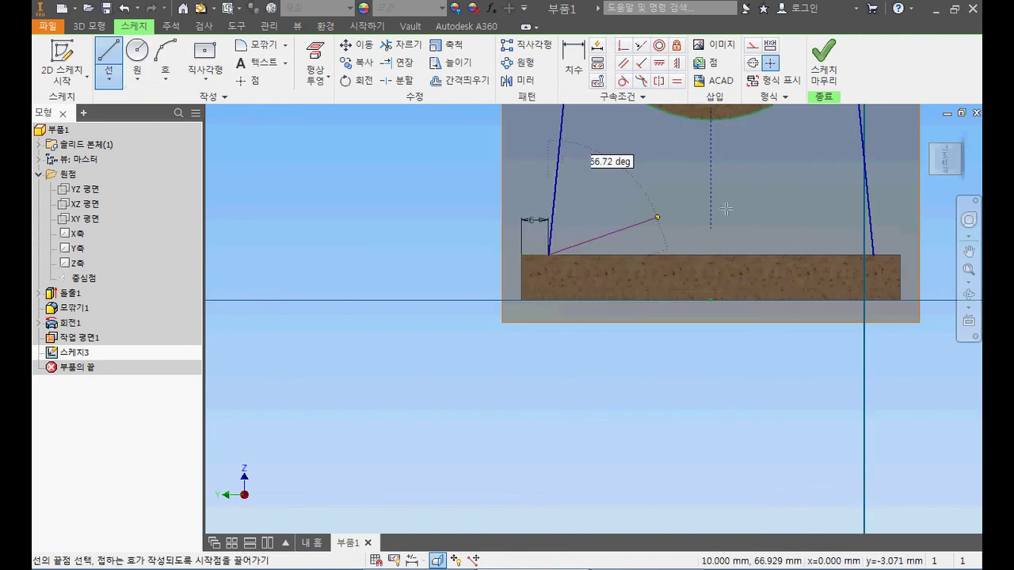
pyautogui.click(874, 255)
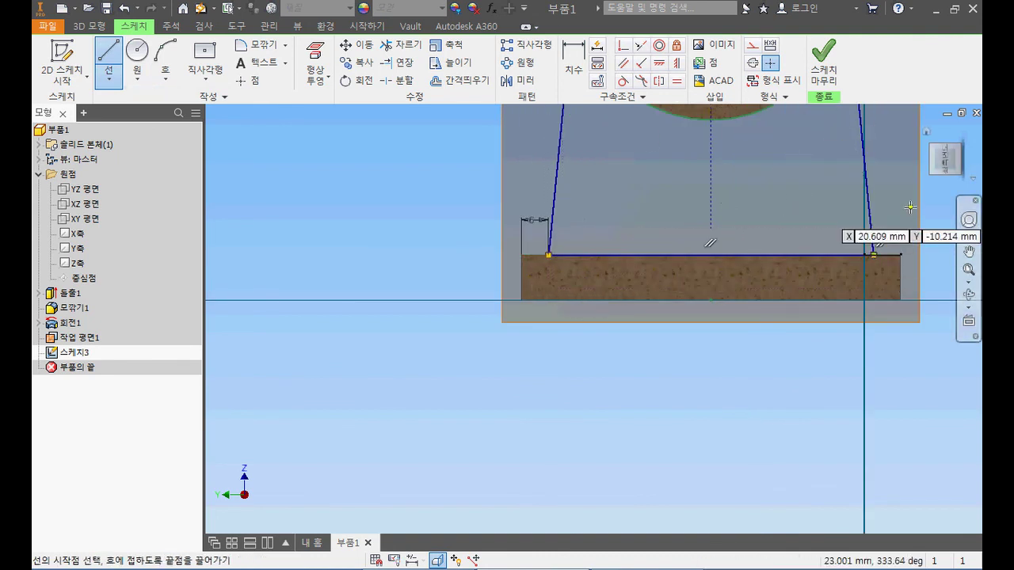
pyautogui.press('Escape')
# Step: Convert the projected base plate edge beside the mirrored slanted line's foot to construction geometry
pyautogui.moveTo(901, 218); pyautogui.dragTo(777, 217, button='middle')
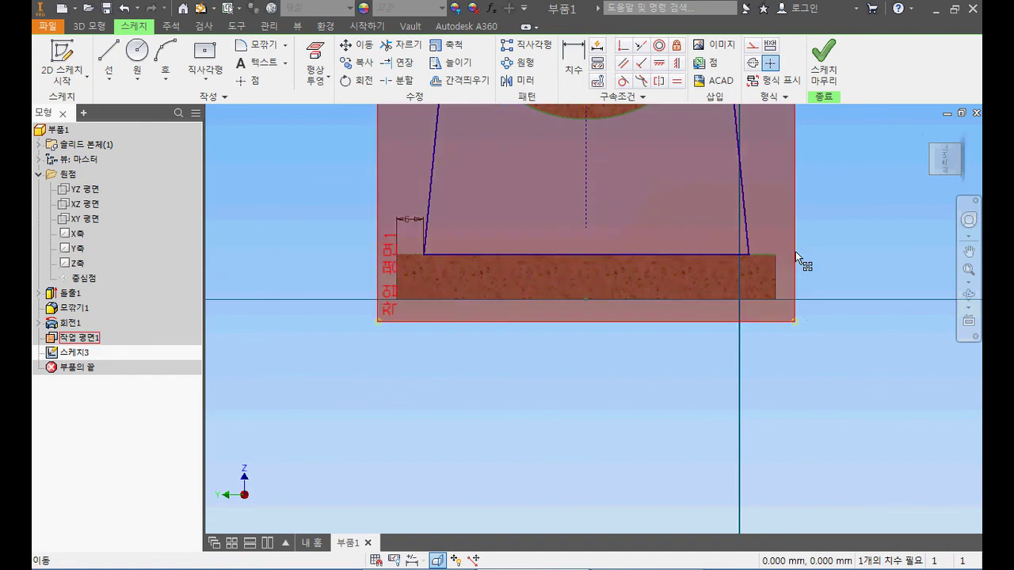
pyautogui.scroll(3, 795, 251)
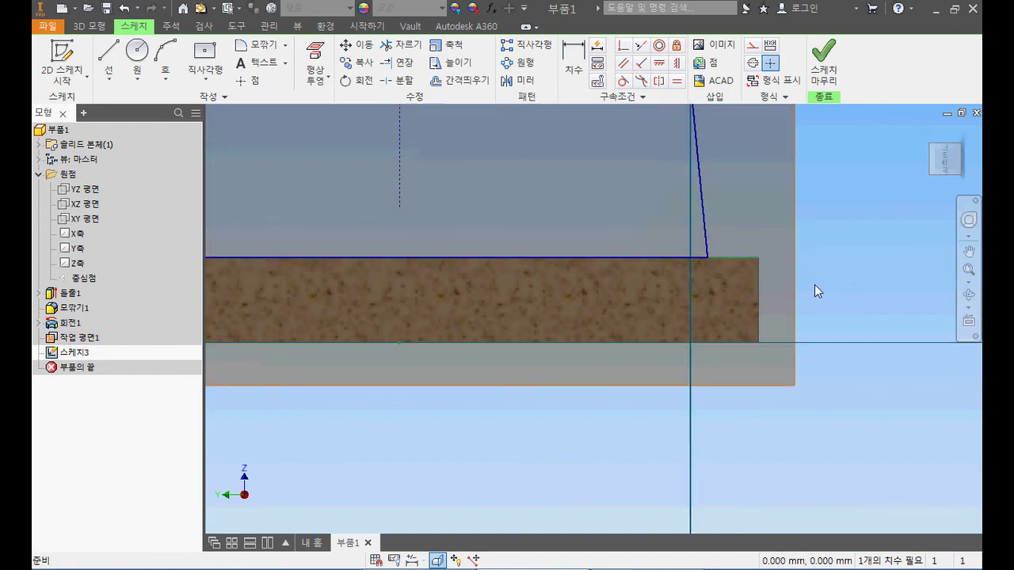
pyautogui.moveTo(818, 283); pyautogui.dragTo(729, 230)
pyautogui.click(751, 45)
pyautogui.click(851, 239)
# Step: Break the link between the projected outer circle of the housing ring and the edge of the solid
pyautogui.scroll(4, 852, 238)
pyautogui.moveTo(852, 239); pyautogui.dragTo(873, 369, button='middle')
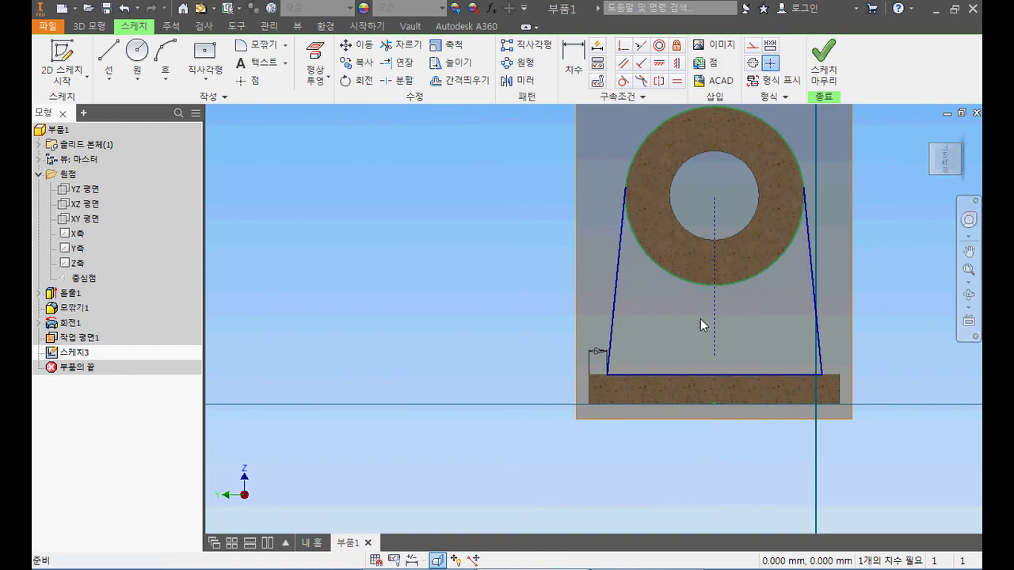
pyautogui.click(746, 280)
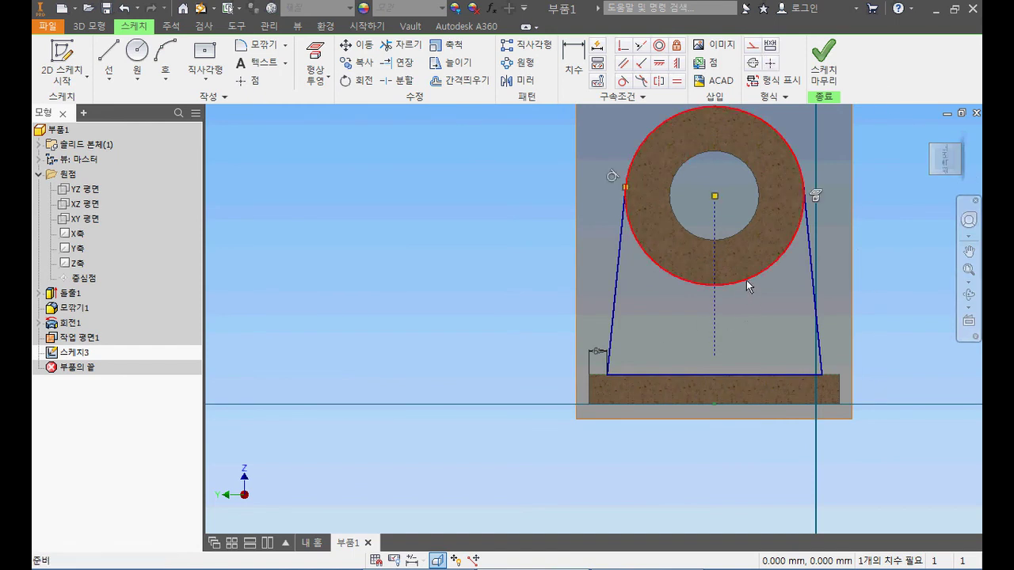
pyautogui.rightClick(750, 281)
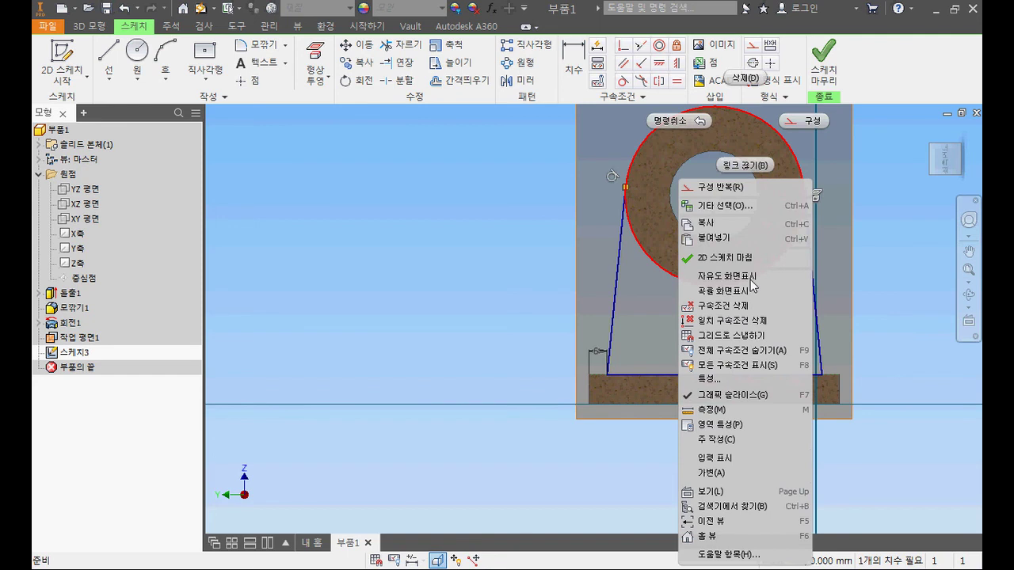
pyautogui.click(717, 305)
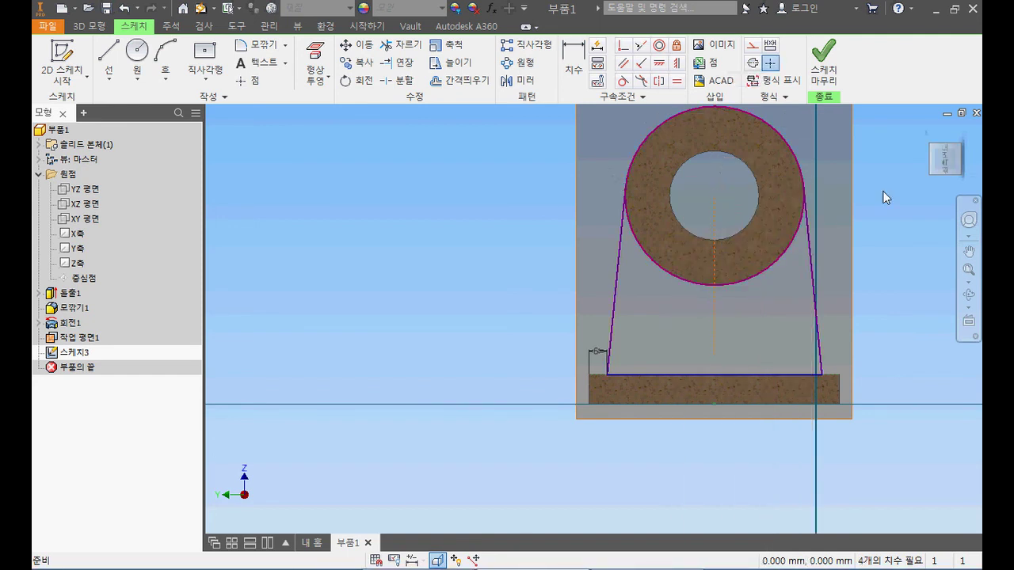
# Step: Trim the upper arc of the housing circle between the ends of the slanted lines, keeping the lower arc
pyautogui.click(403, 44)
pyautogui.click(779, 138)
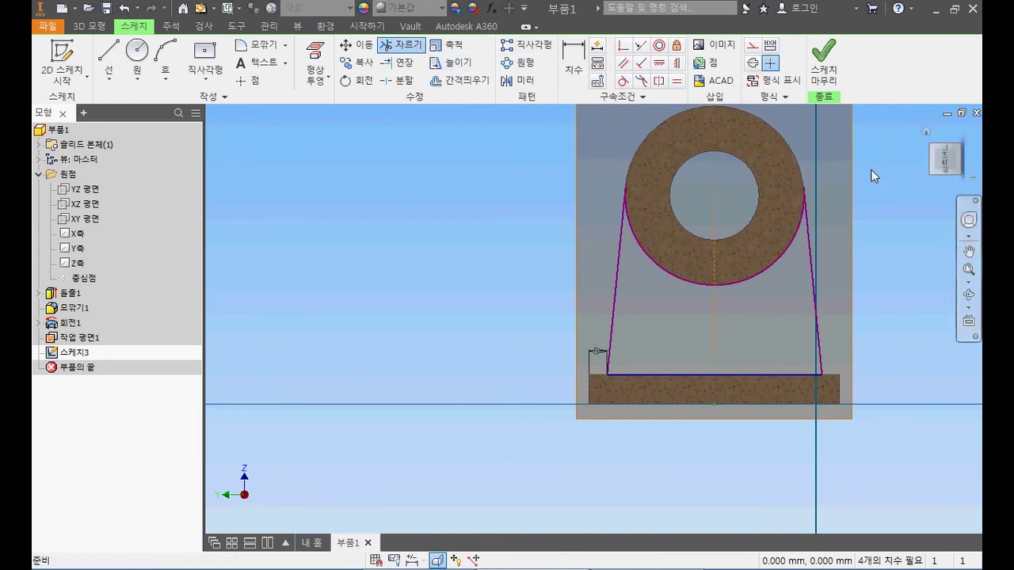
pyautogui.press('Escape')
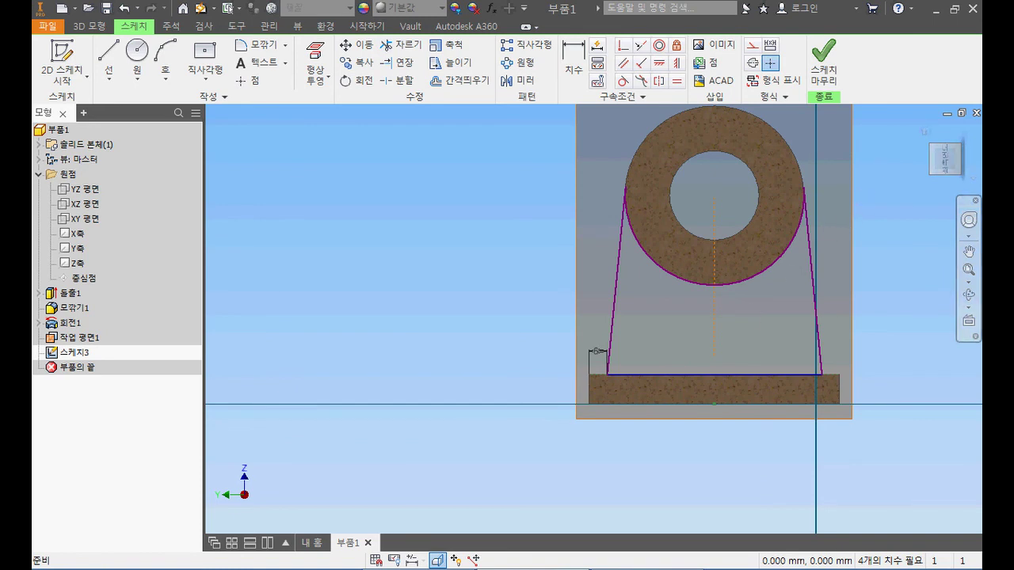
# Step: Undo the trim of the housing circle's upper arc and the breaking of its link to the solid
pyautogui.moveTo(760, 324)
pyautogui.mouseDown()
pyautogui.moveTo(678, 321)
pyautogui.moveTo(737, 349)
pyautogui.mouseUp()
pyautogui.press('Escape')
pyautogui.hotkey('ctrl', 'z')
pyautogui.moveTo(778, 285); pyautogui.dragTo(685, 339, button='middle')
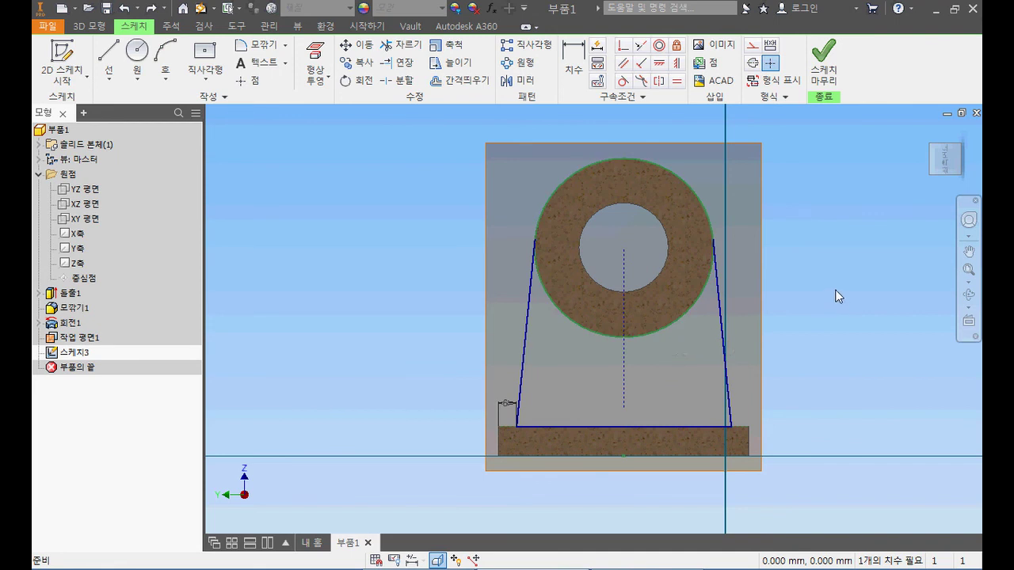
# Step: Convert the projected outer circle of the housing ring to construction geometry
pyautogui.click(704, 203)
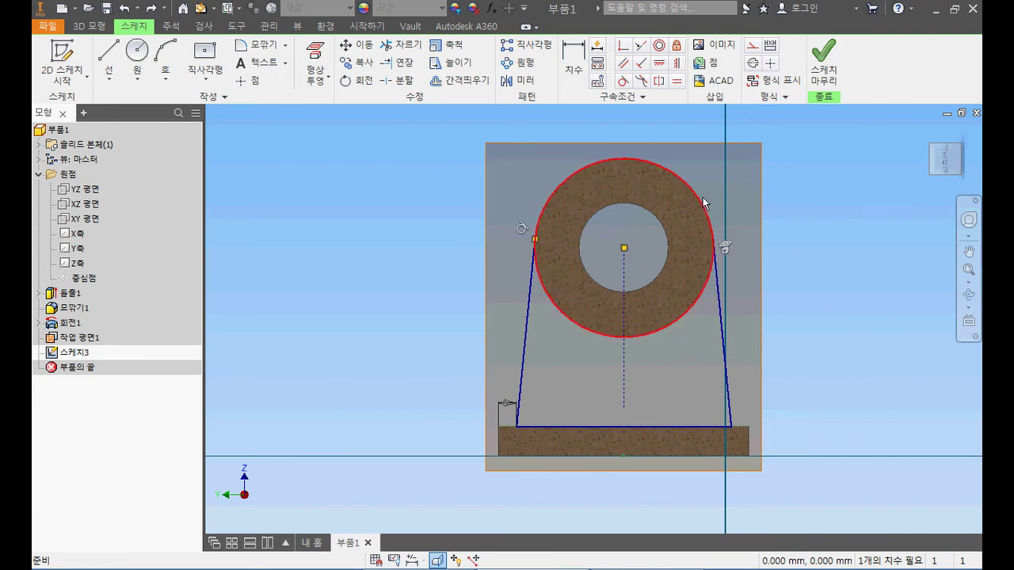
pyautogui.rightClick(704, 203)
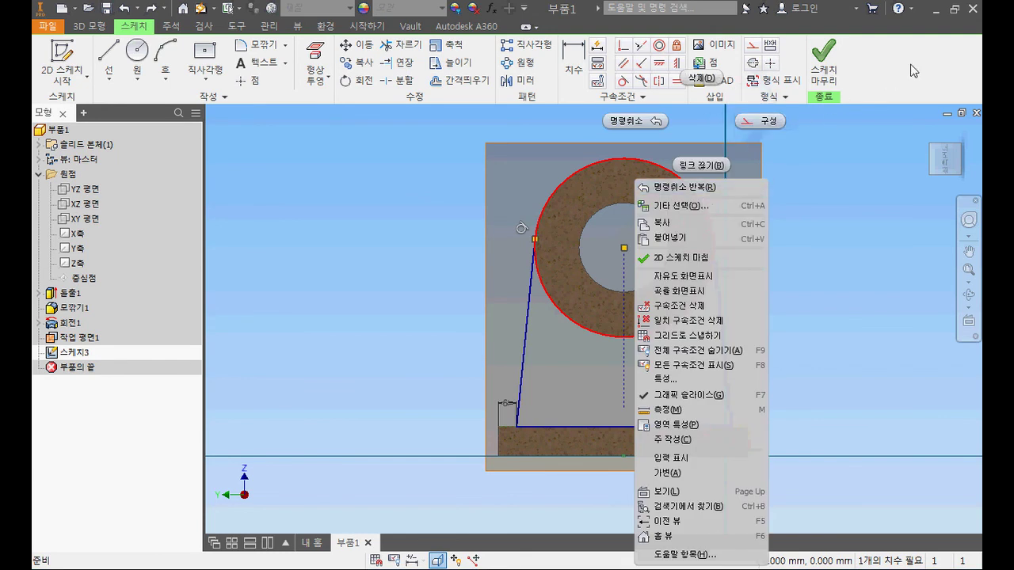
pyautogui.click(911, 71)
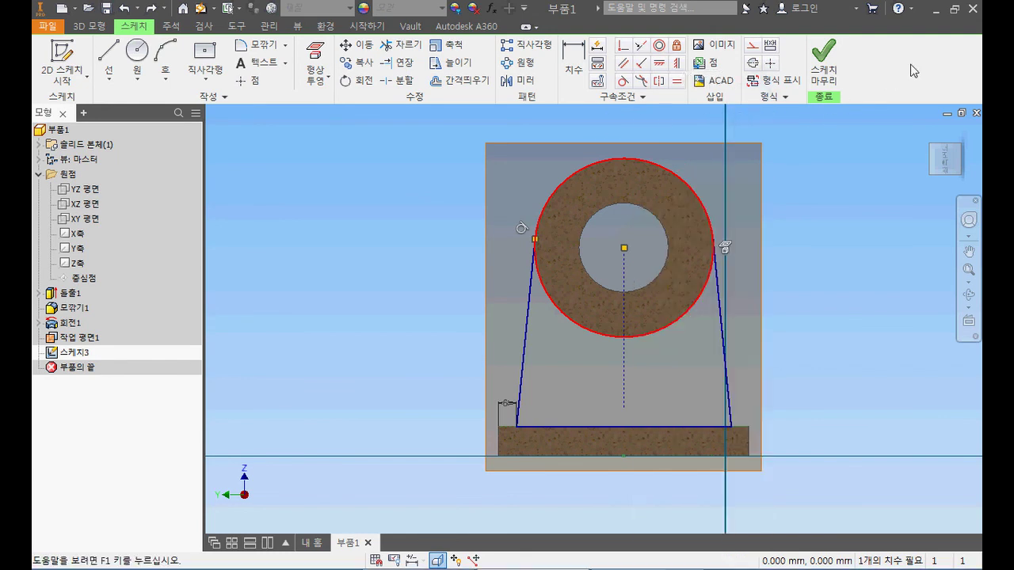
pyautogui.click(753, 49)
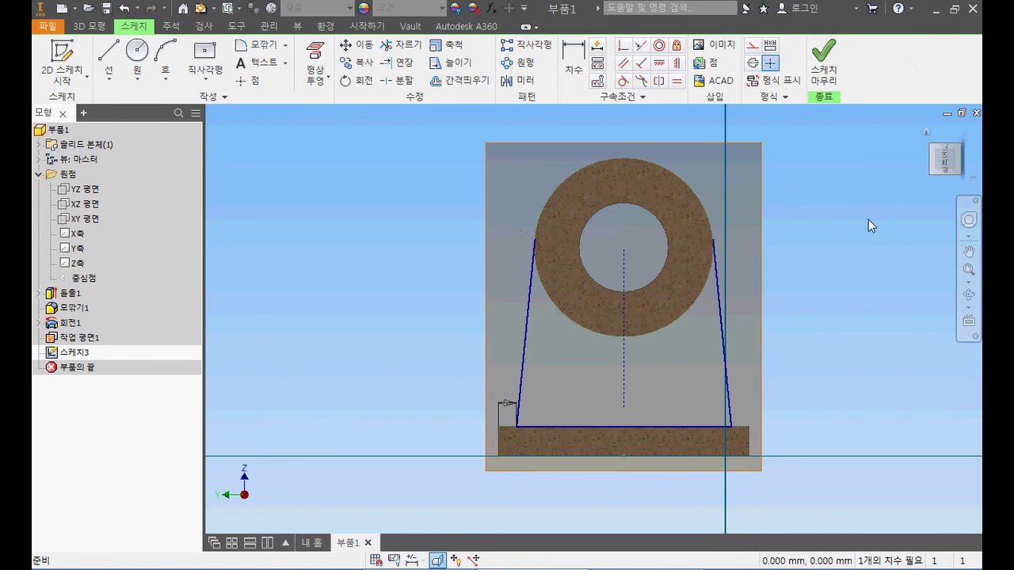
# Step: Sketch a 60 mm diameter circle centred on the housing's centre point, over the ring's outer edge
pyautogui.click(137, 54)
pyautogui.click(624, 248)
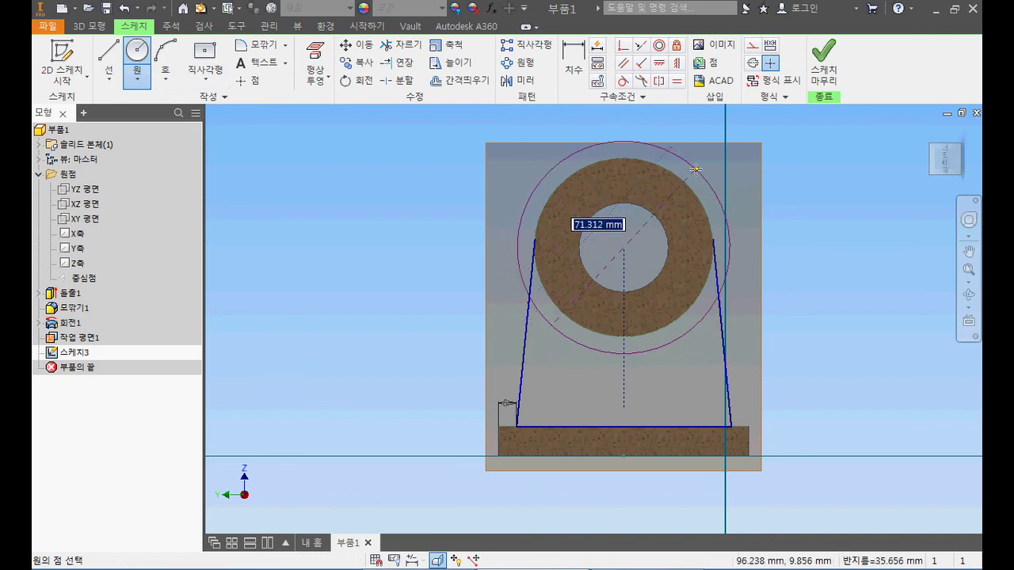
pyautogui.write('60')
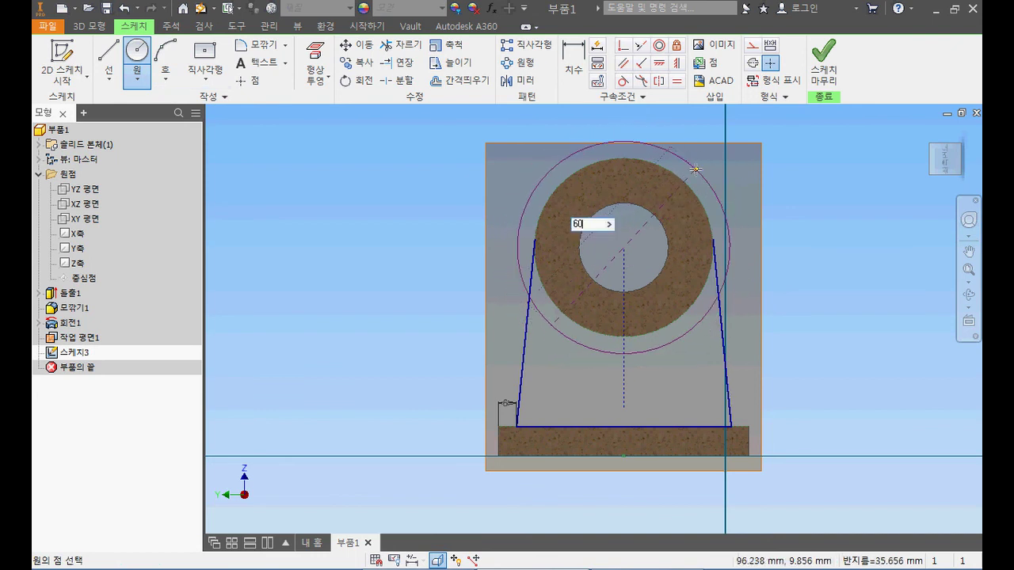
pyautogui.press('Return')
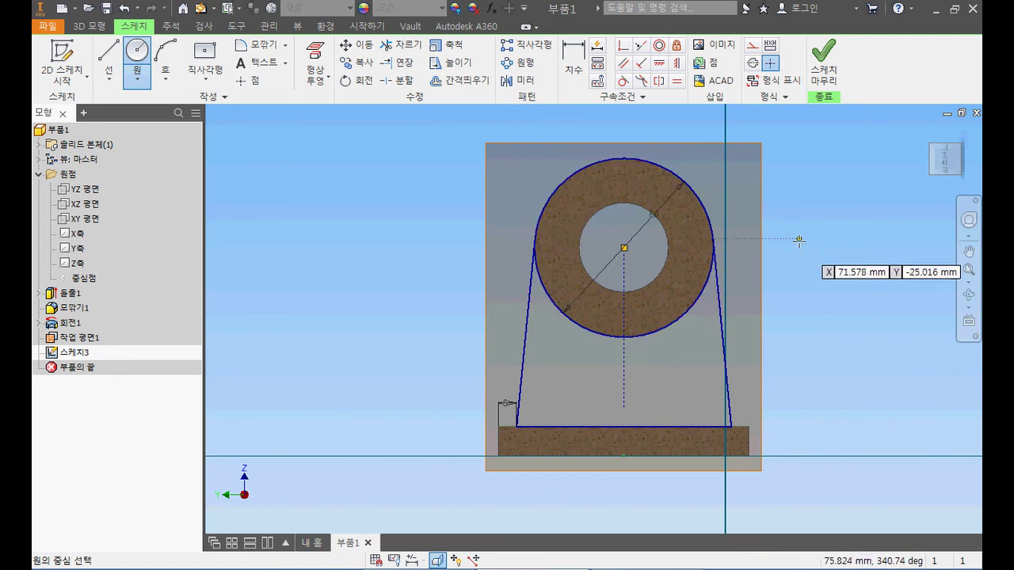
# Step: Delete the 60 mm circle's diameter dimension and trim its upper arc between the ends of the slanted lines
pyautogui.click(412, 47)
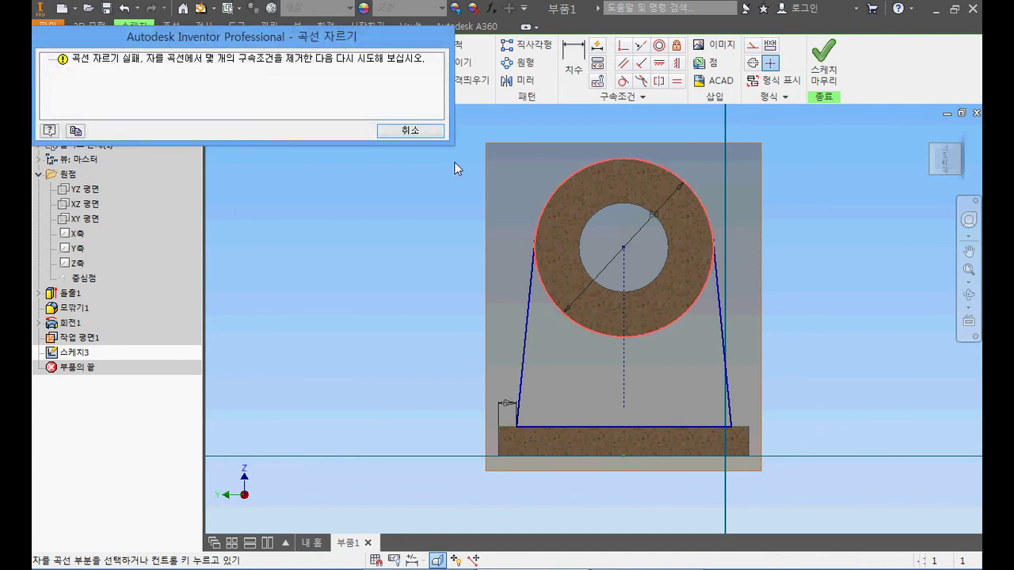
pyautogui.click(409, 132)
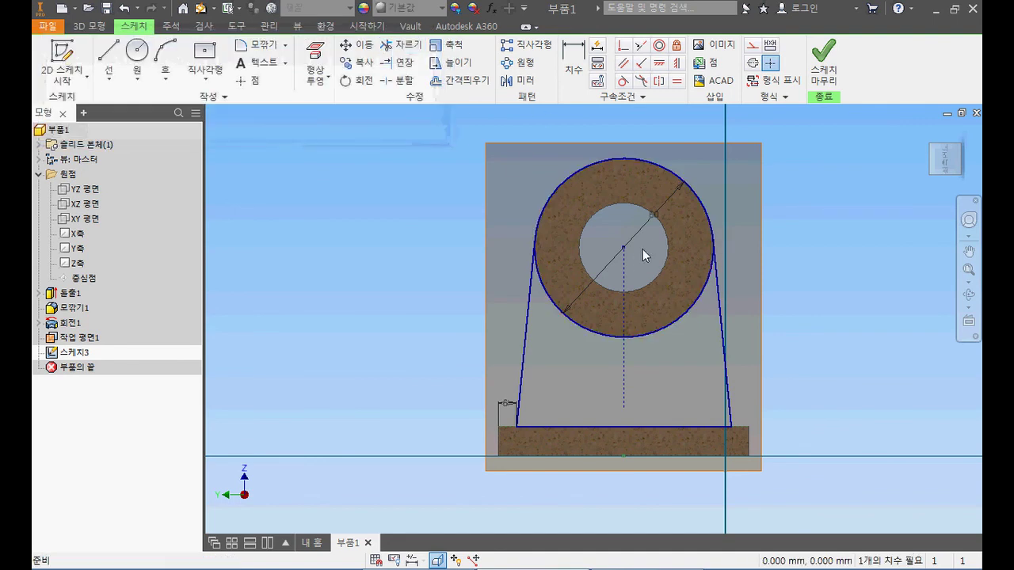
pyautogui.click(636, 230)
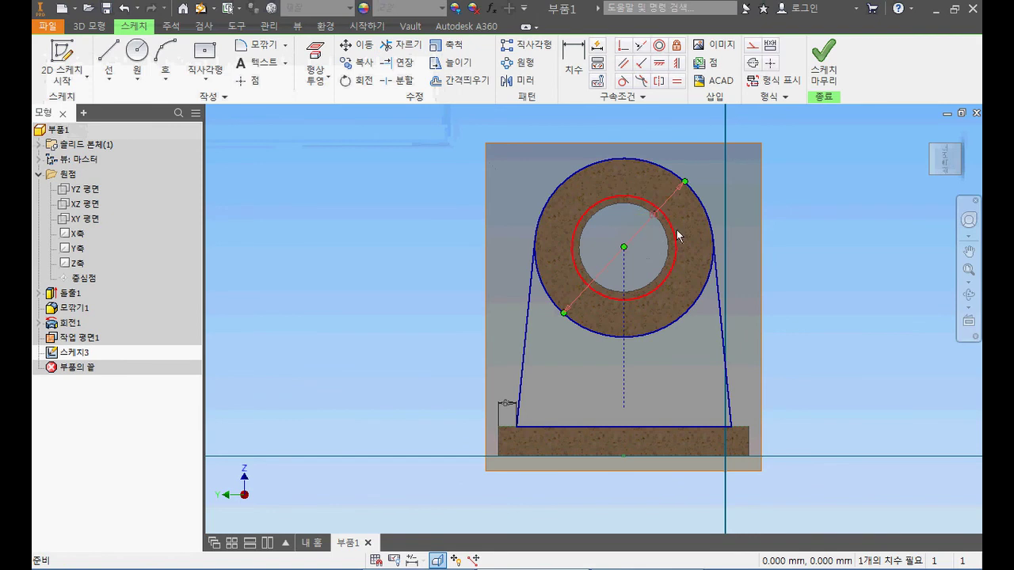
pyautogui.press('Delete')
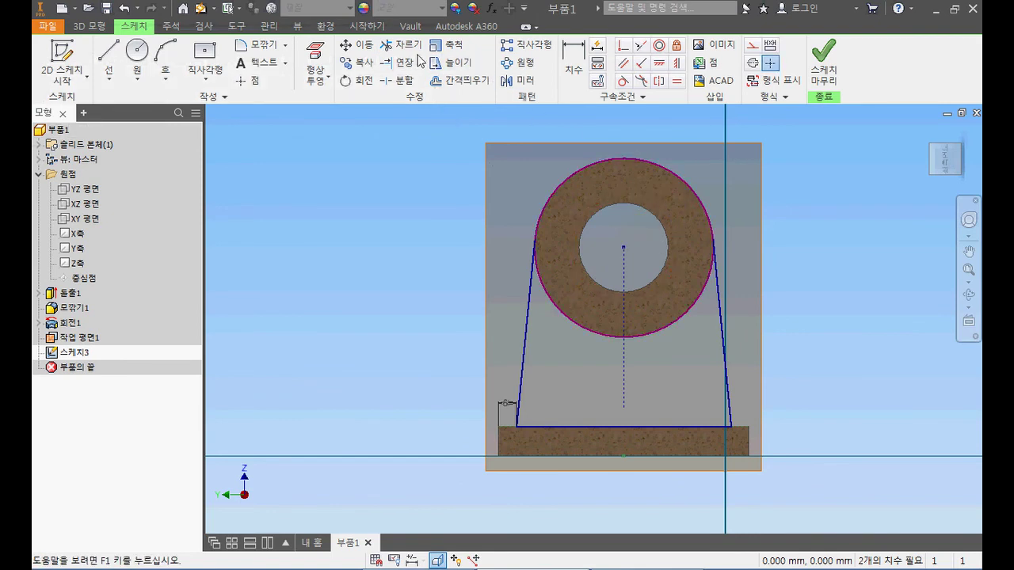
pyautogui.click(410, 50)
pyautogui.click(639, 159)
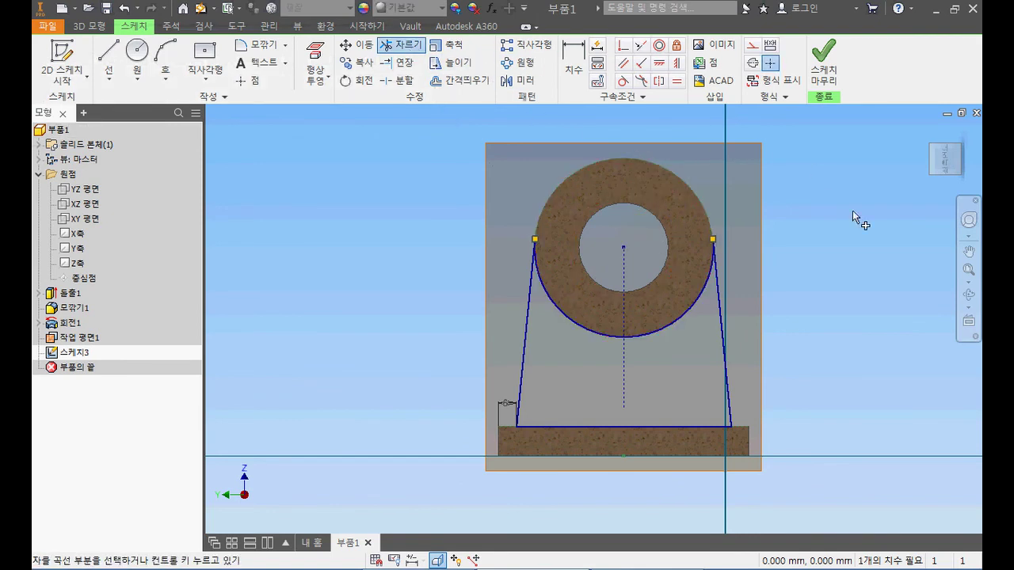
pyautogui.press('Escape')
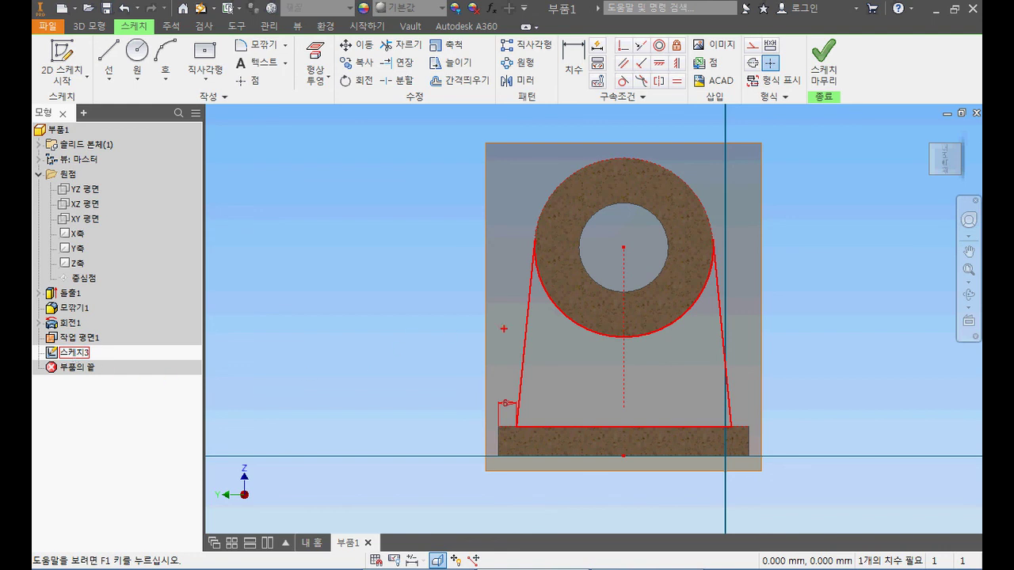
# Step: Finish the rib profile sketch and hide the work plane it lies on
pyautogui.moveTo(570, 335)
pyautogui.mouseDown()
pyautogui.moveTo(542, 299)
pyautogui.moveTo(532, 402)
pyautogui.moveTo(695, 409)
pyautogui.moveTo(720, 317)
pyautogui.moveTo(620, 348)
pyautogui.moveTo(547, 338)
pyautogui.moveTo(687, 360)
pyautogui.mouseUp()
pyautogui.press('Escape')
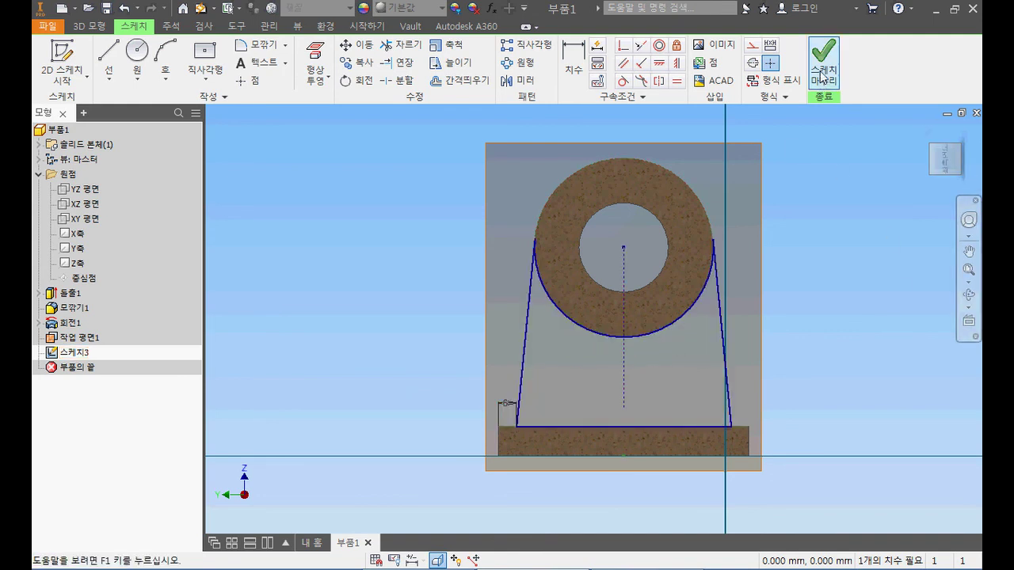
pyautogui.click(822, 69)
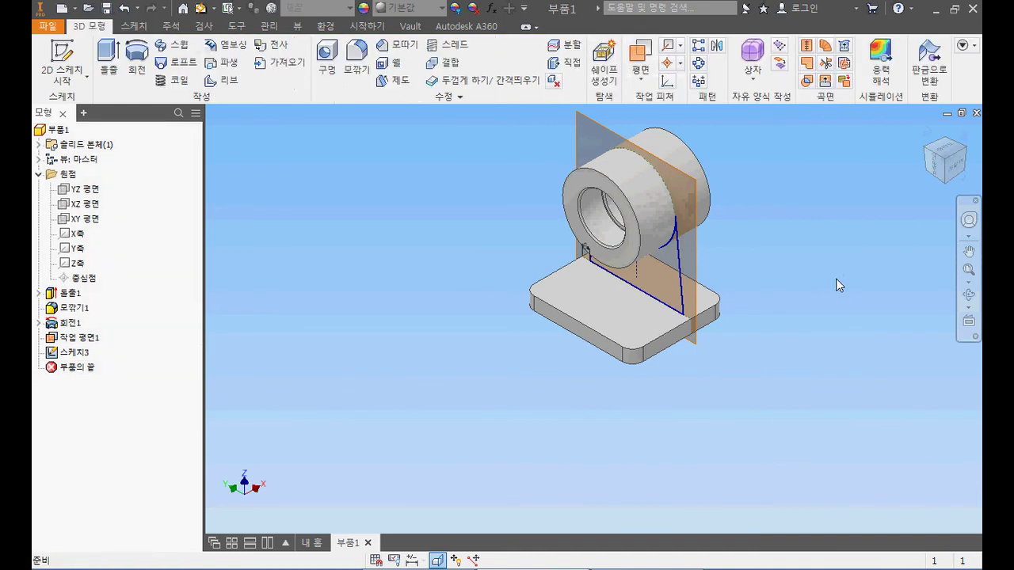
pyautogui.rightClick(598, 132)
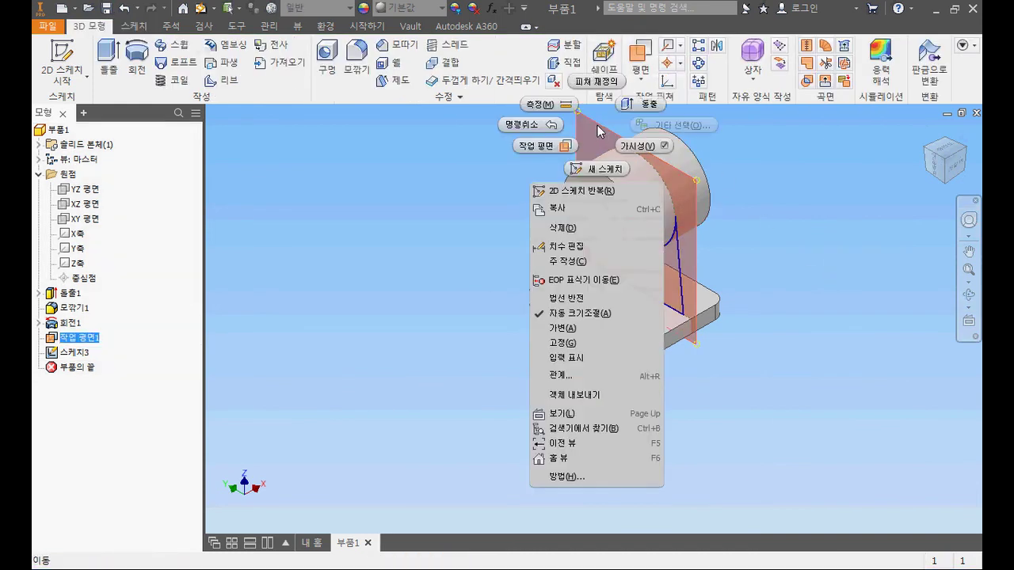
pyautogui.click(640, 147)
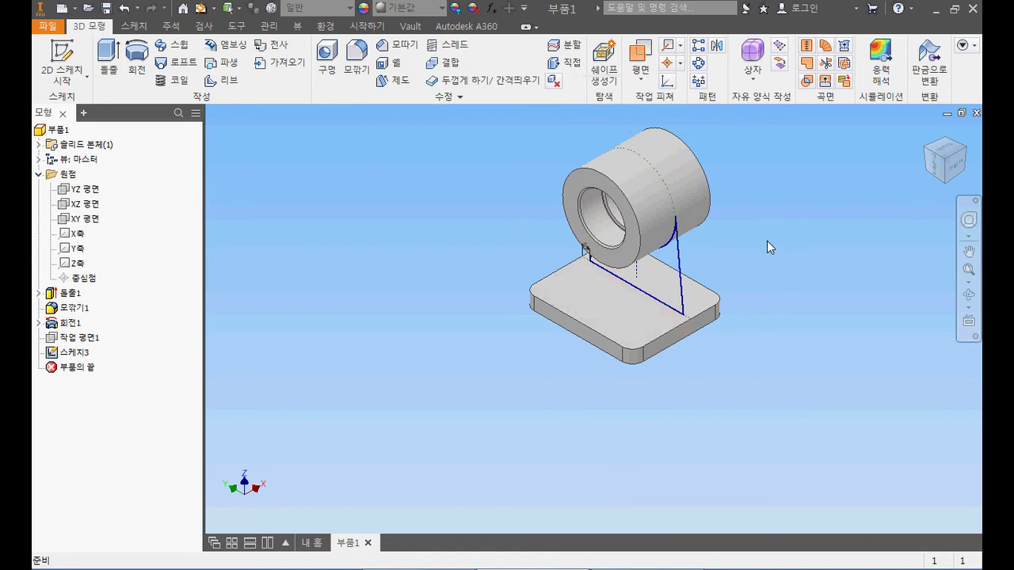
# Step: Check the rib's thickness in the AutoCAD drawing and extrude the closed rib profile 6 mm in Inventor, symmetrically about the sketch plane
pyautogui.hotkey('alt', 'Tab')
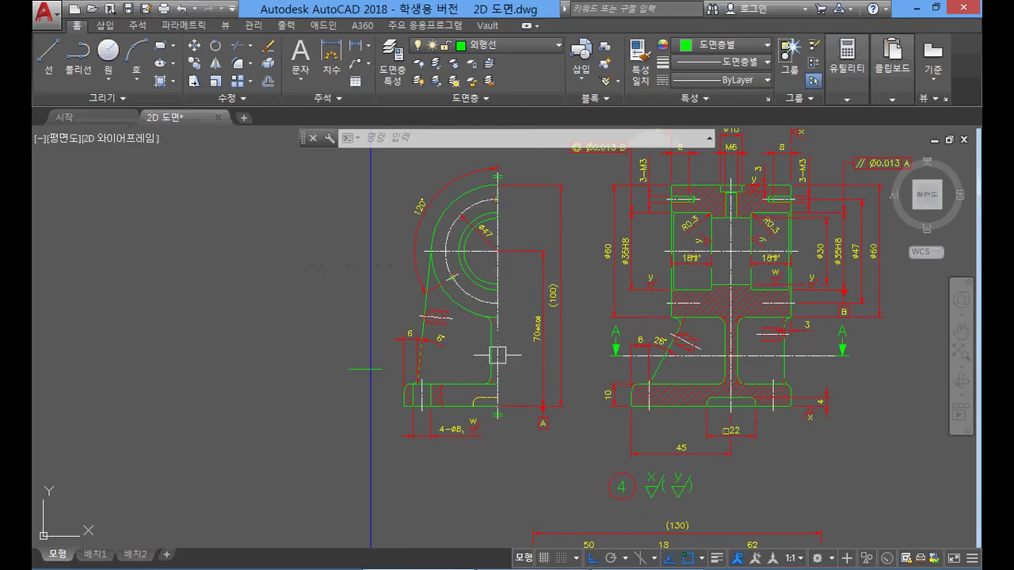
pyautogui.moveTo(748, 323); pyautogui.dragTo(725, 432, button='middle')
pyautogui.scroll(-2, 725, 431)
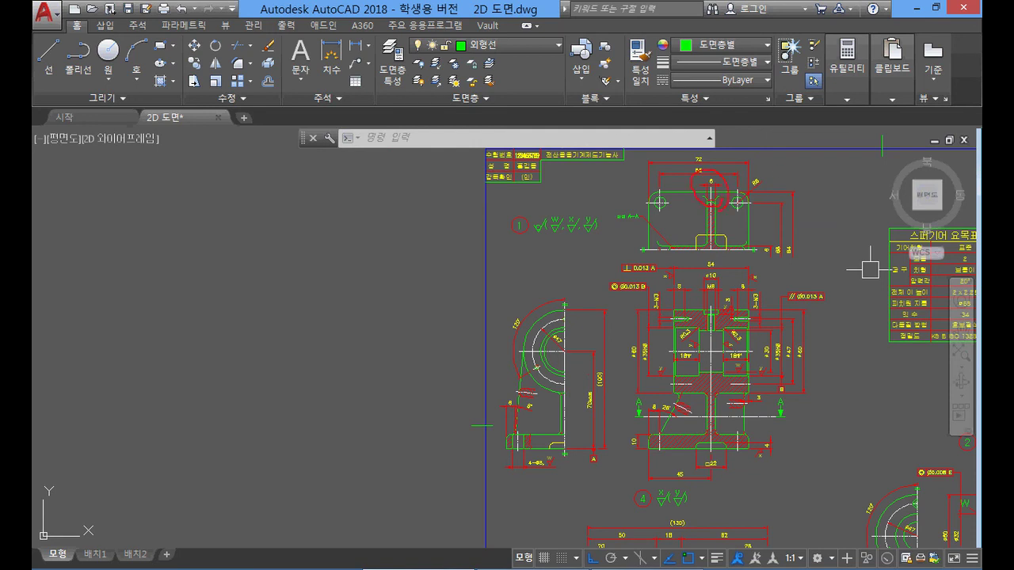
pyautogui.scroll(4, 719, 181)
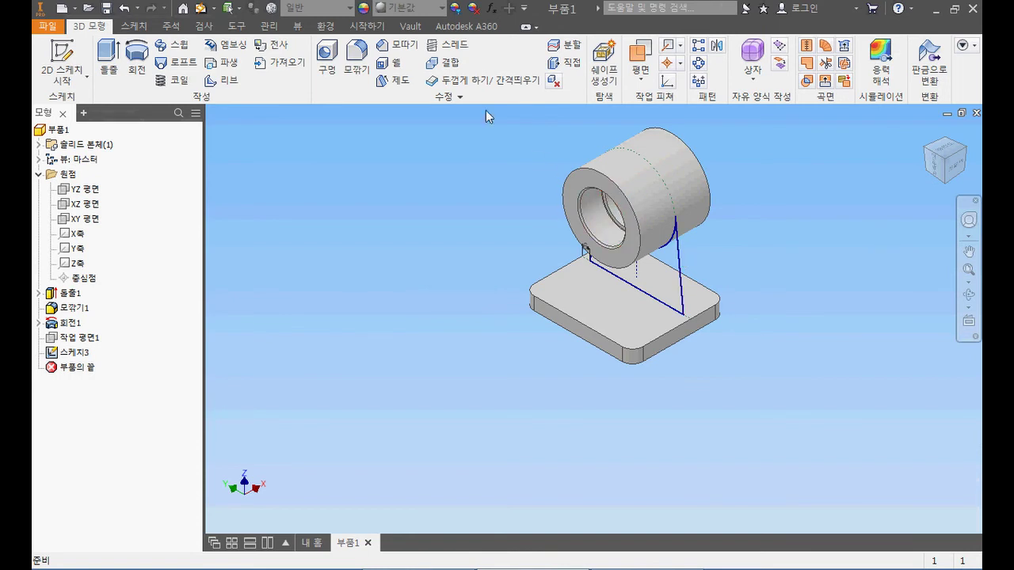
pyautogui.click(109, 57)
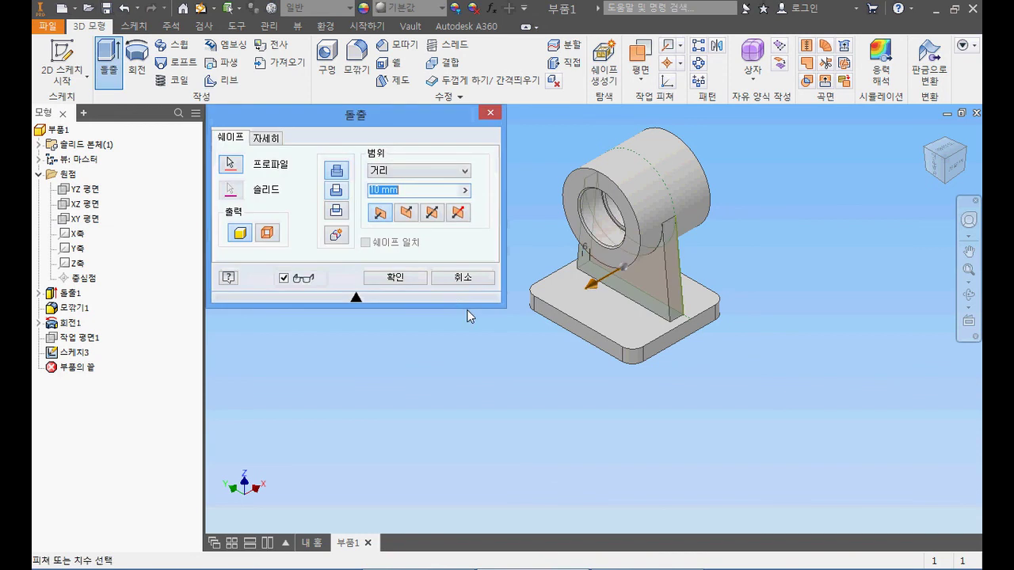
pyautogui.write('6')
pyautogui.click(432, 212)
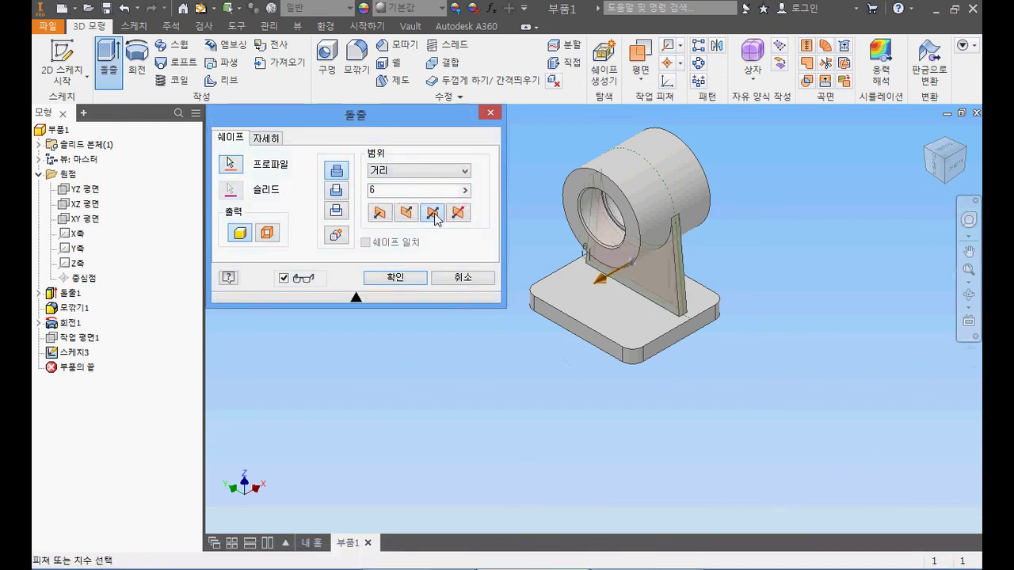
pyautogui.click(395, 278)
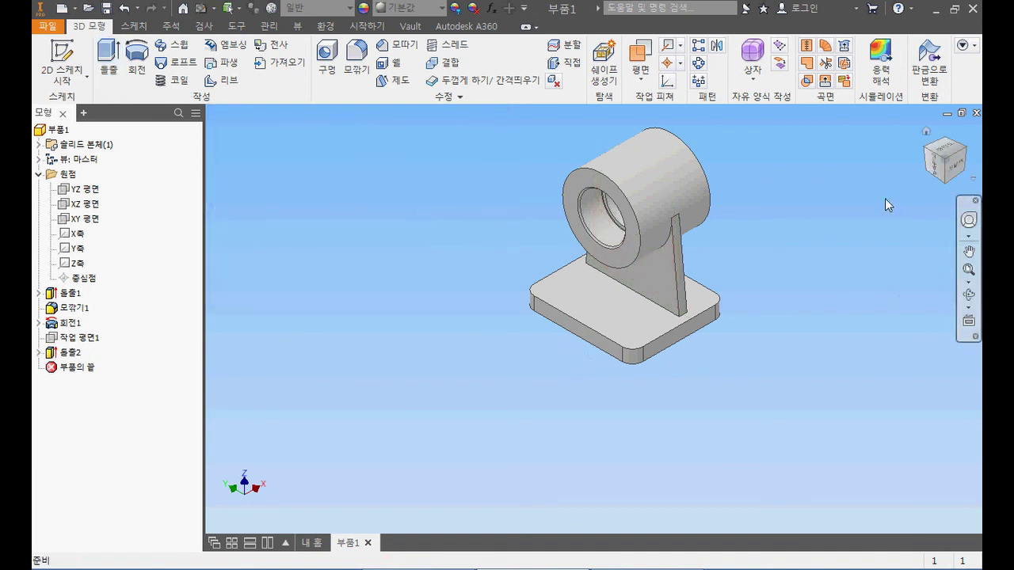
# Step: Examine the side ribs on both sides of the central web in the AutoCAD drawing's section view, including their slope and edge offsets
pyautogui.press('F6')
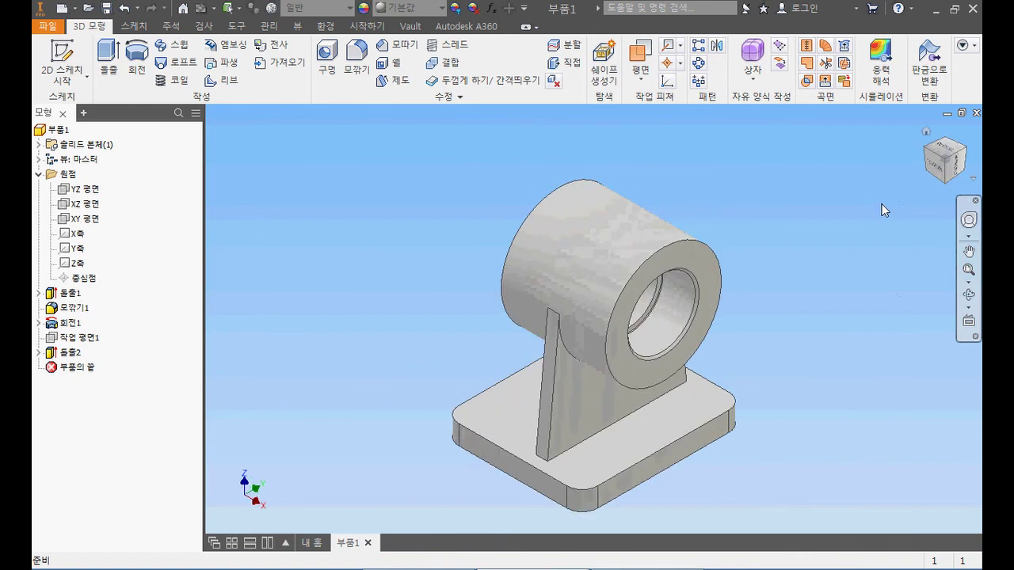
pyautogui.hotkey('alt', 'Tab')
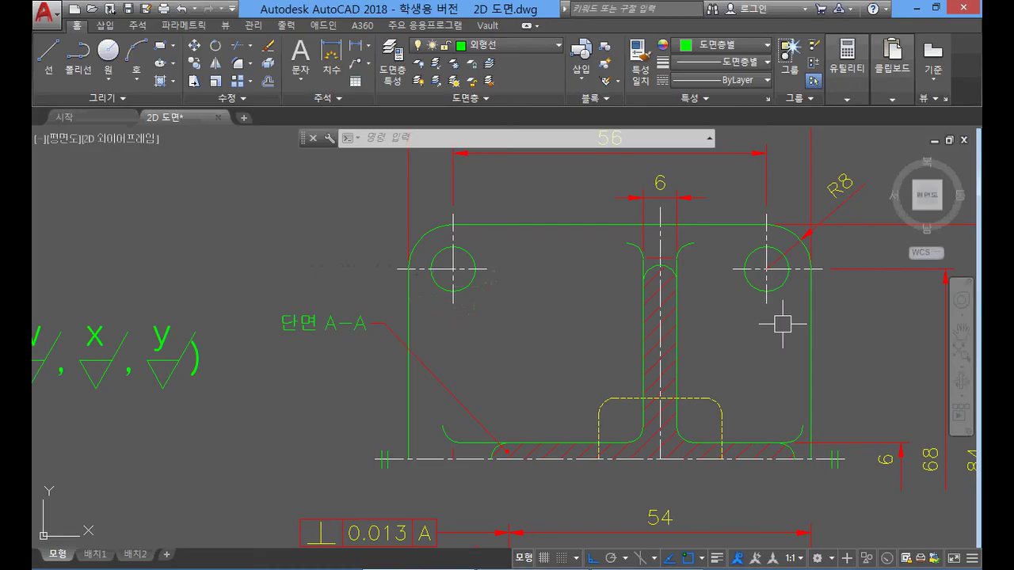
pyautogui.scroll(-4, 617, 281)
pyautogui.moveTo(599, 325); pyautogui.dragTo(602, 224, button='middle')
pyautogui.scroll(4, 617, 396)
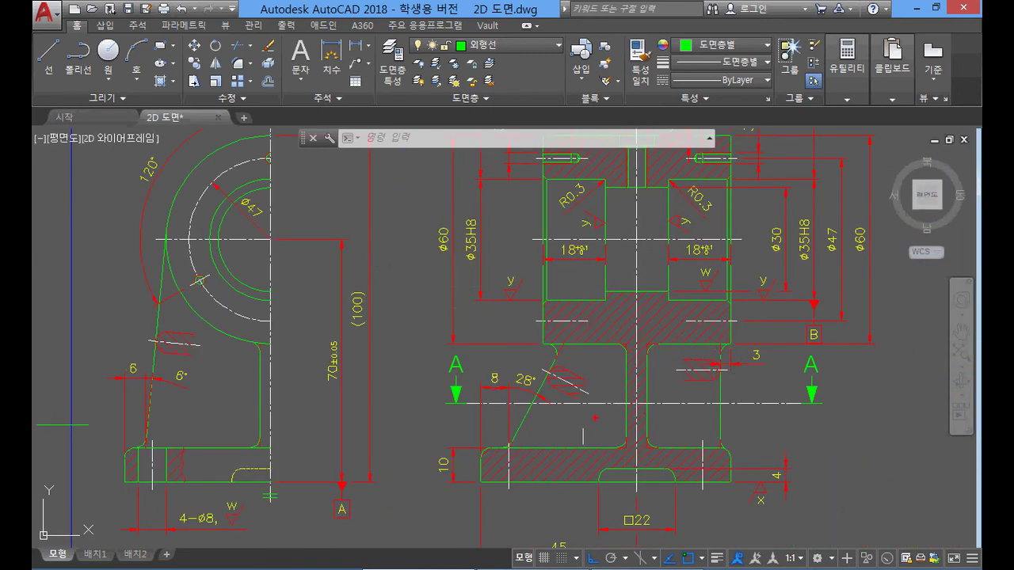
pyautogui.moveTo(595, 416)
pyautogui.mouseDown()
pyautogui.moveTo(564, 416)
pyautogui.moveTo(584, 377)
pyautogui.moveTo(560, 421)
pyautogui.mouseUp()
pyautogui.moveTo(752, 409)
pyautogui.mouseDown()
pyautogui.moveTo(762, 373)
pyautogui.moveTo(713, 425)
pyautogui.mouseUp()
pyautogui.press('Escape')
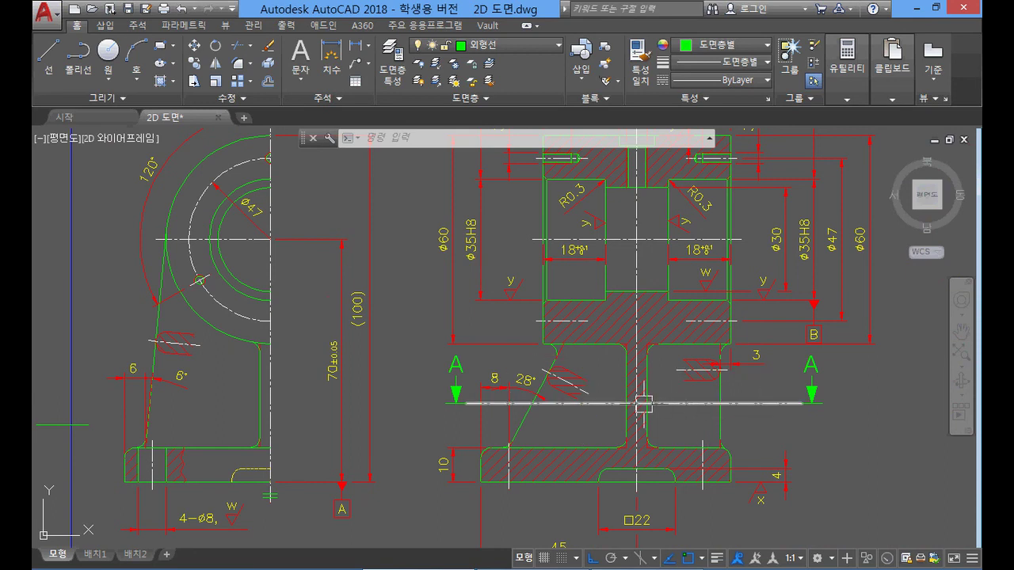
# Step: Switch back to Inventor, start a sketch on the XZ plane and slice the model's graphics at the sketch plane
pyautogui.hotkey('alt', 'Tab')
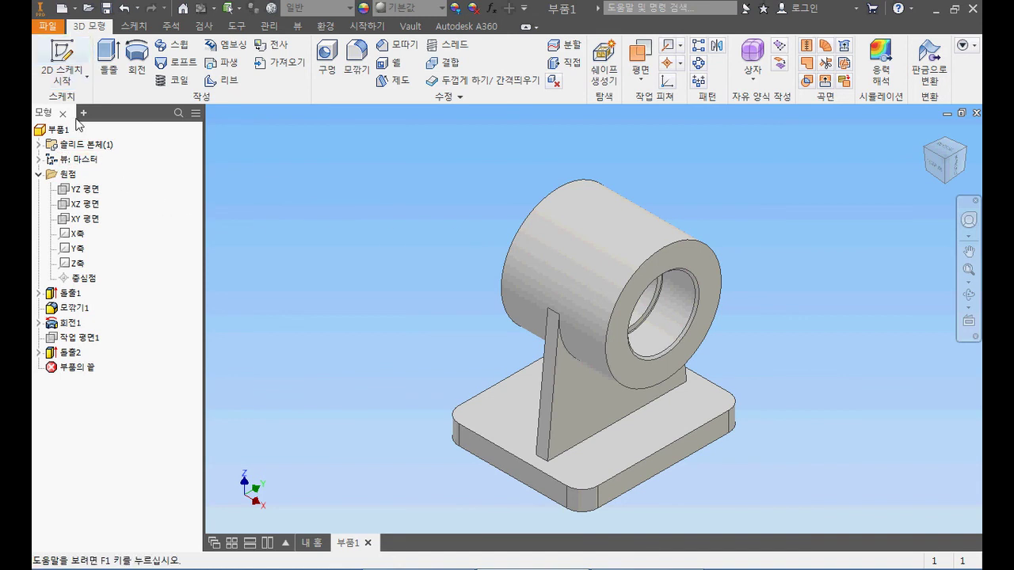
pyautogui.click(77, 204)
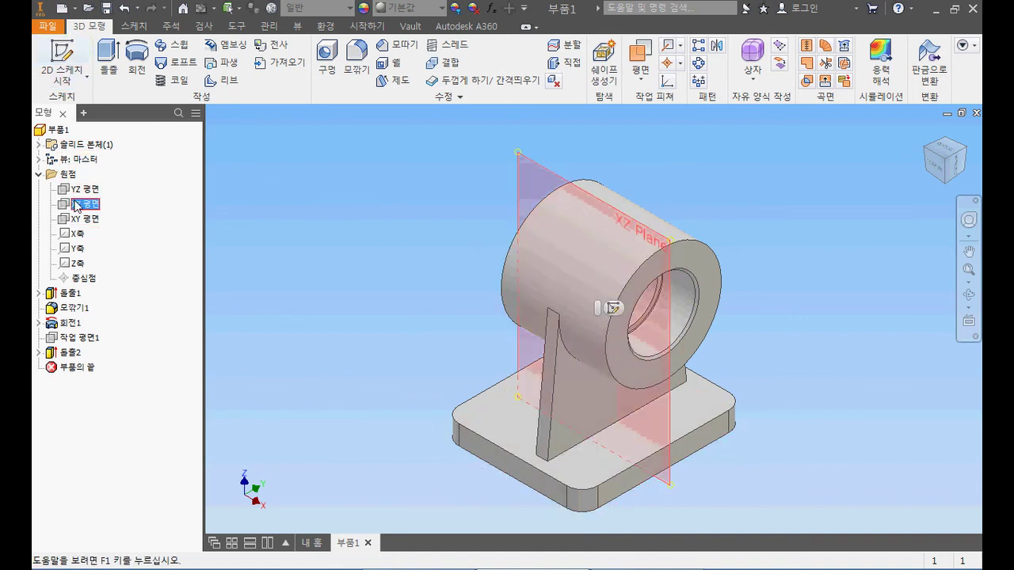
pyautogui.click(61, 55)
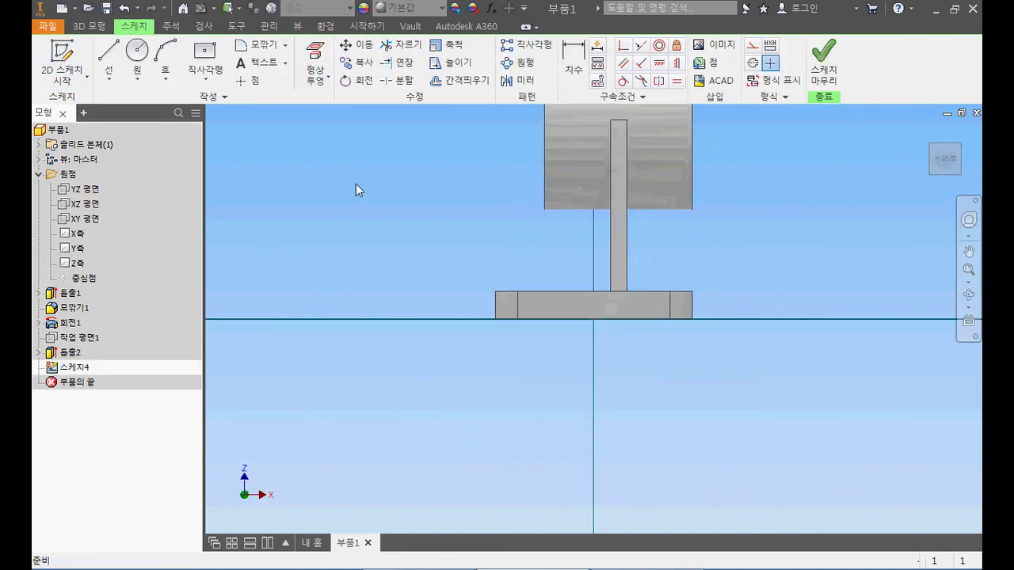
pyautogui.moveTo(457, 203); pyautogui.dragTo(464, 305, button='middle')
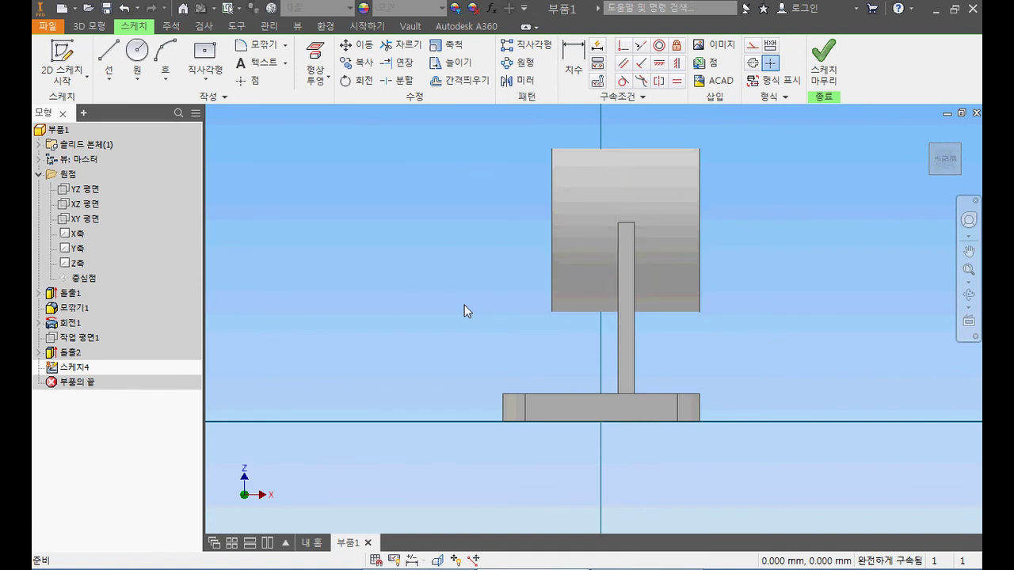
pyautogui.press('F7')
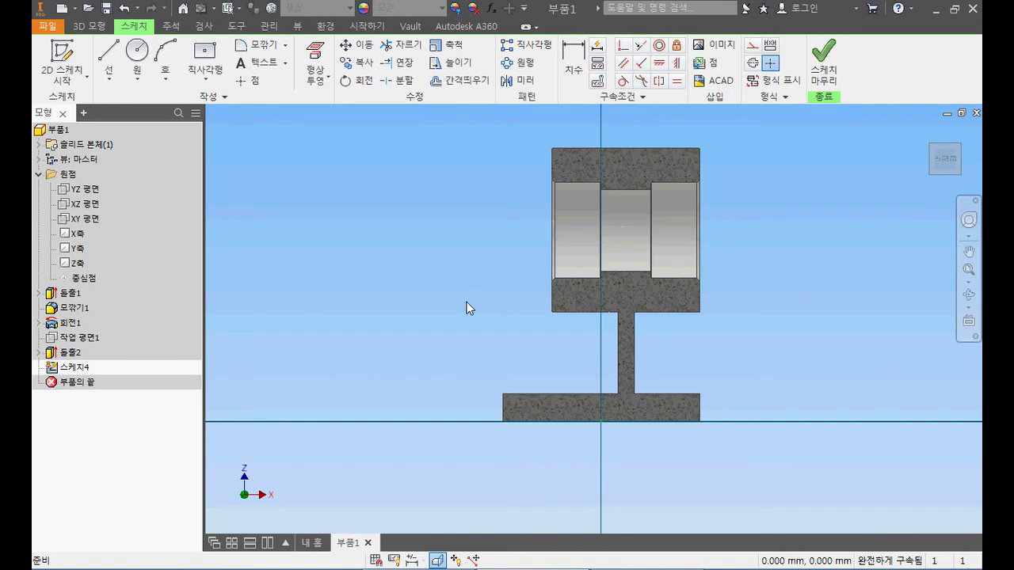
pyautogui.press('F6')
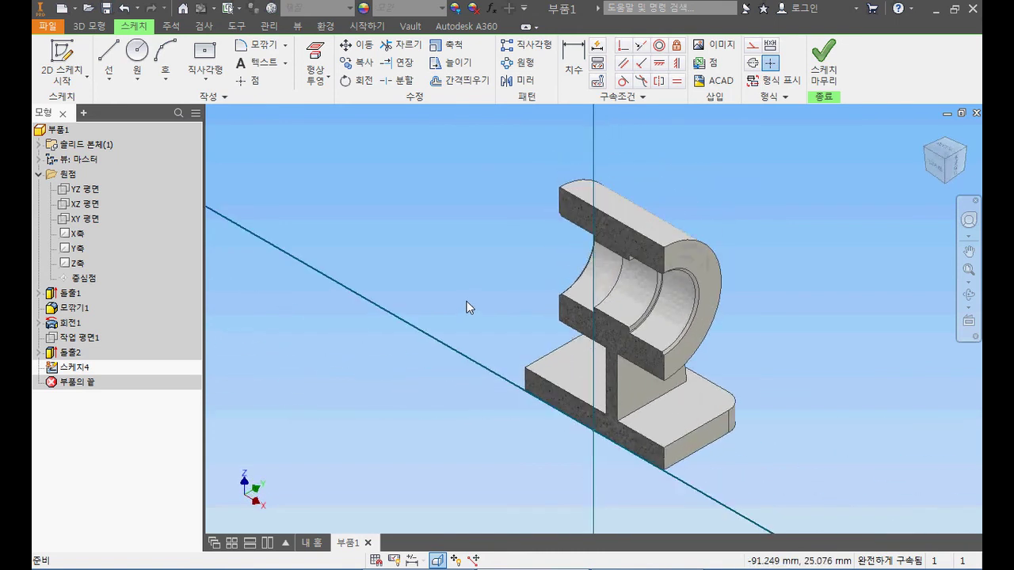
pyautogui.press('F5')
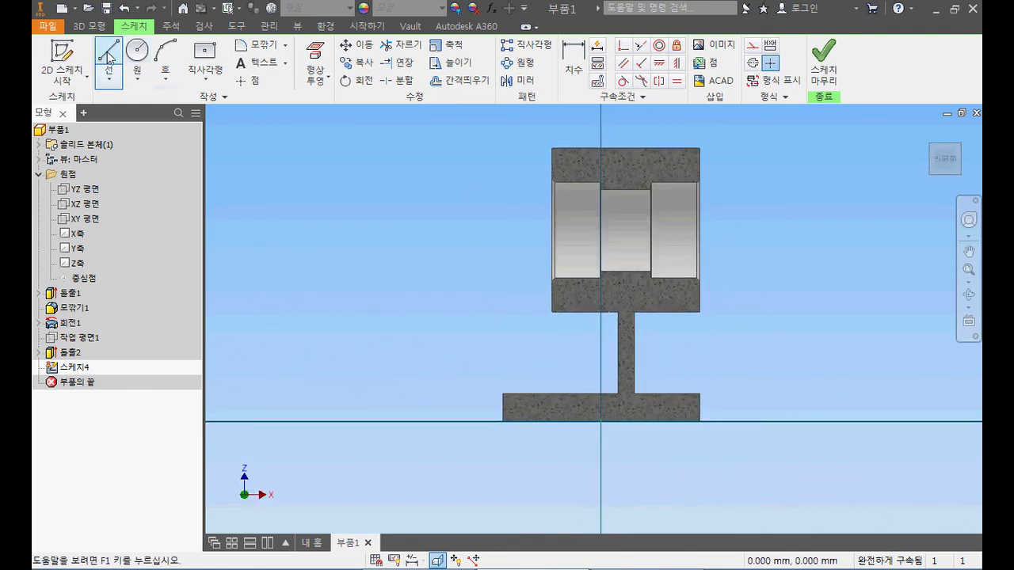
# Step: Sketch one sloped line from inside the base plate up to inside the lower wall of the cylinder, beside the central web
pyautogui.click(109, 58)
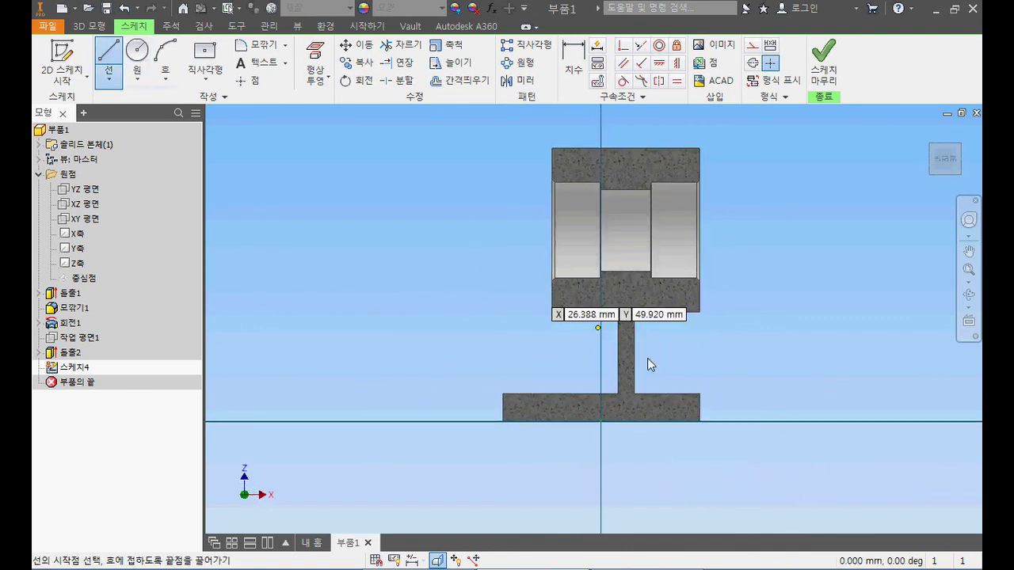
pyautogui.click(520, 408)
pyautogui.click(582, 297)
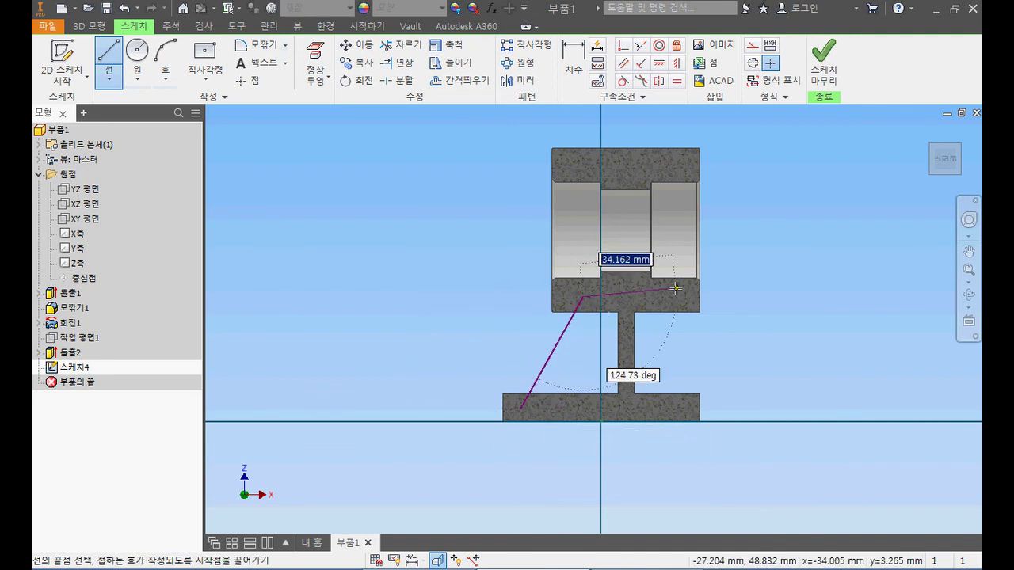
pyautogui.press('Escape')
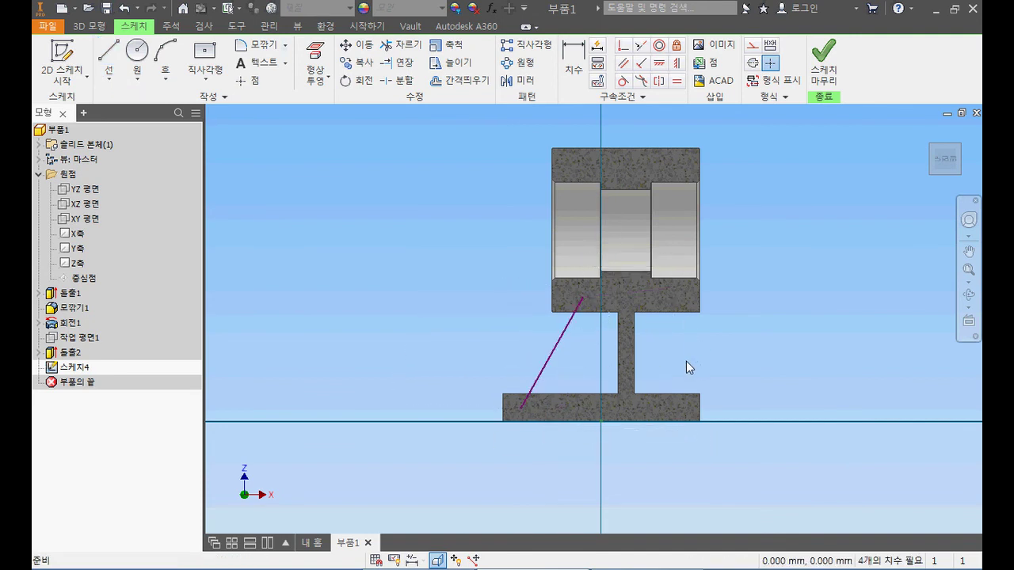
# Step: Project the cylinder's lower edge and the base plate's upper edge into the sketch, and trim both ends of the sloped line to them
pyautogui.click(315, 67)
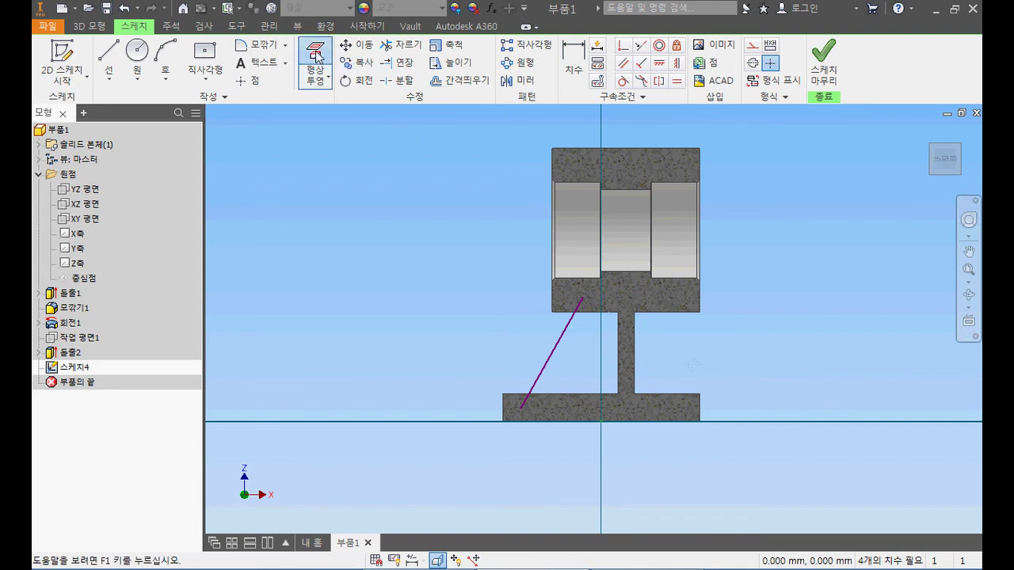
pyautogui.click(589, 312)
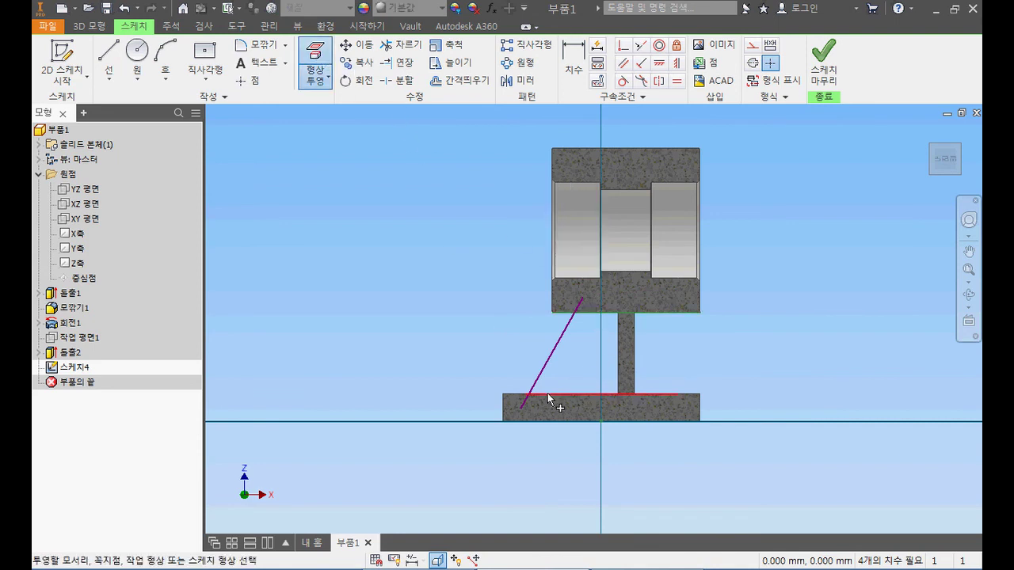
pyautogui.click(519, 393)
pyautogui.press('Escape')
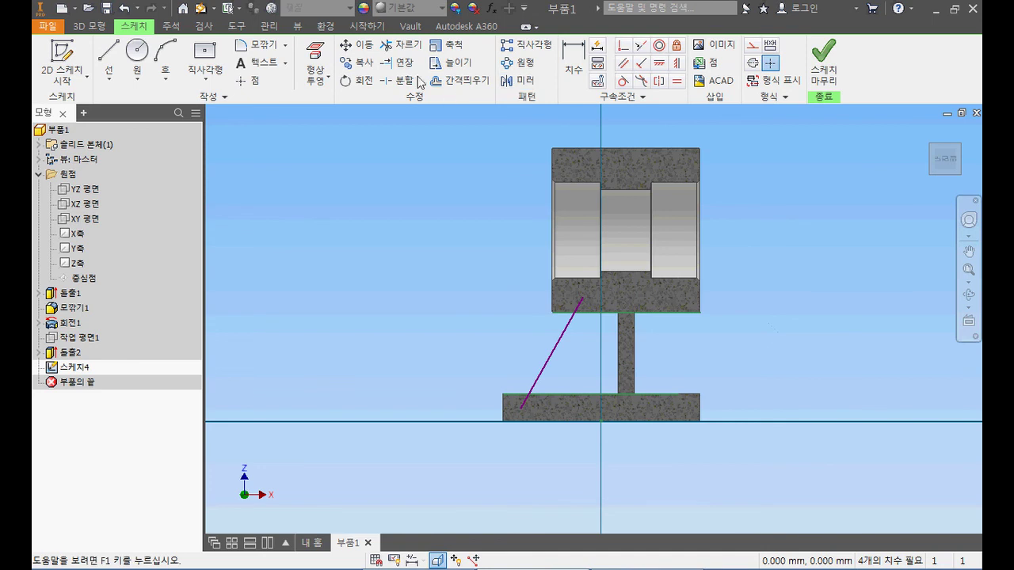
pyautogui.click(402, 45)
pyautogui.click(579, 305)
pyautogui.click(524, 402)
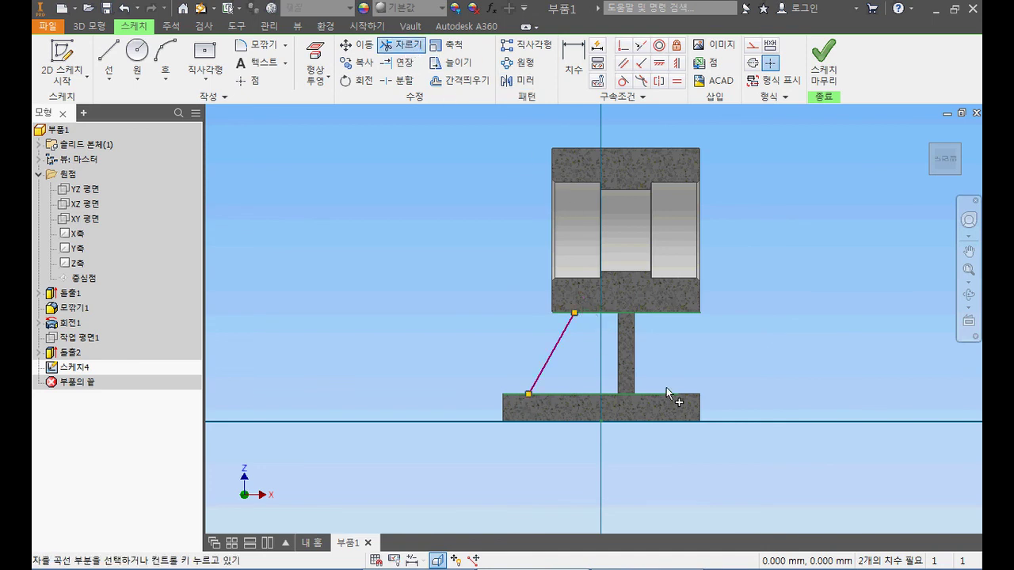
pyautogui.press('Escape')
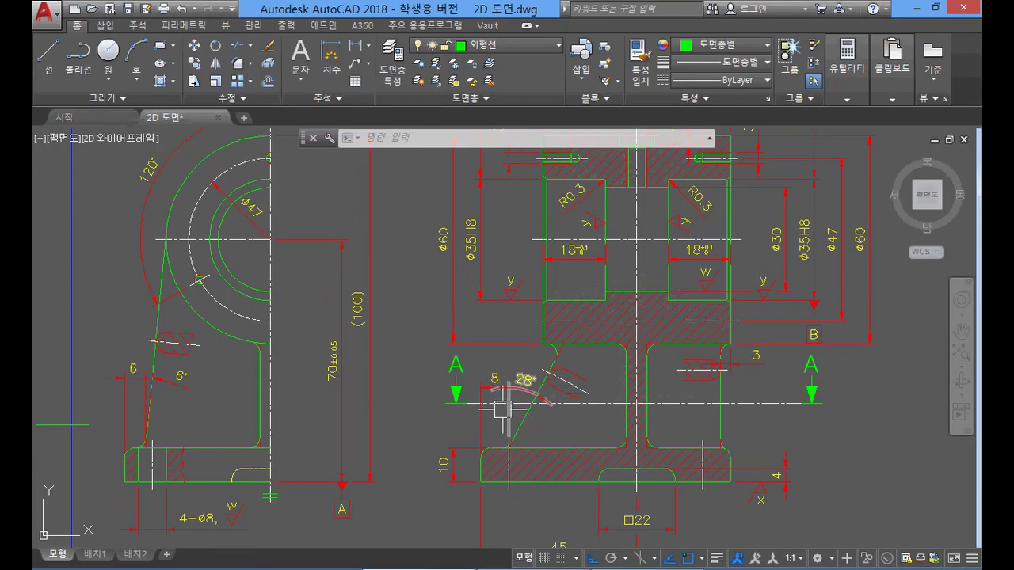
# Step: In AutoCAD, make the 치수선해칭선 layer current and add a horizontal linear dimension from the cylinder's lower corner to the sloped rib's upper end
pyautogui.scroll(2, 502, 409)
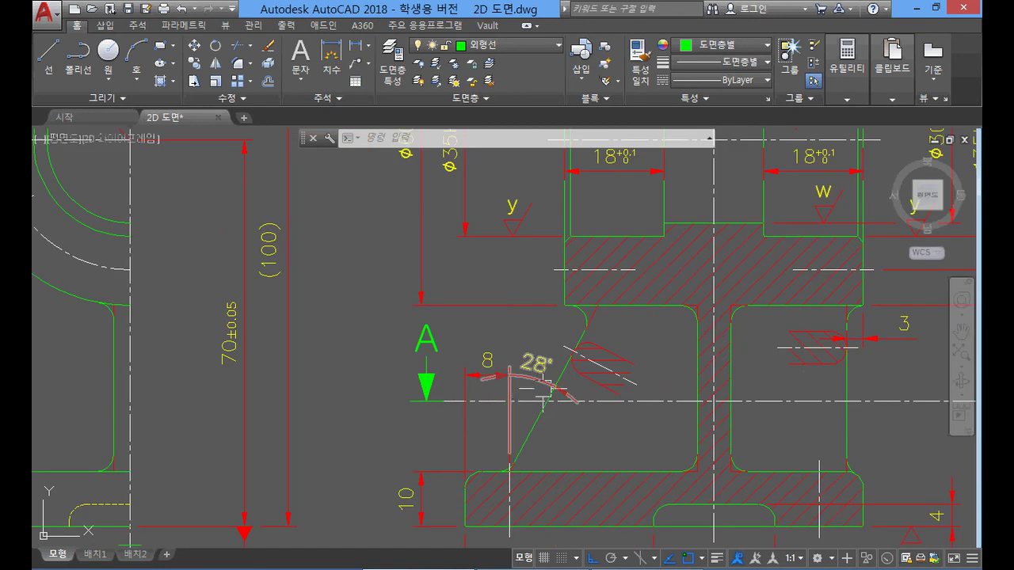
pyautogui.click(497, 47)
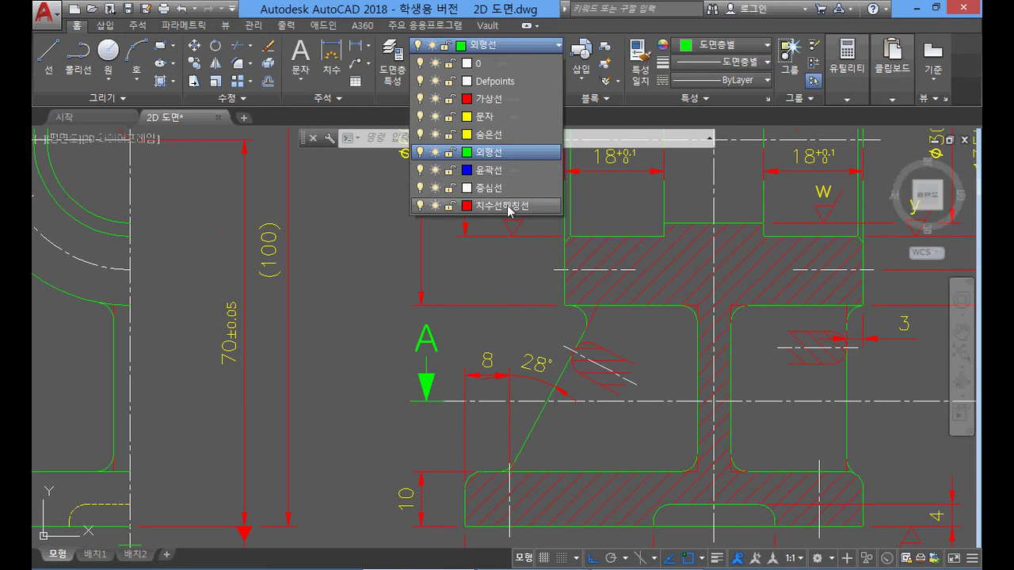
pyautogui.click(493, 205)
pyautogui.click(354, 48)
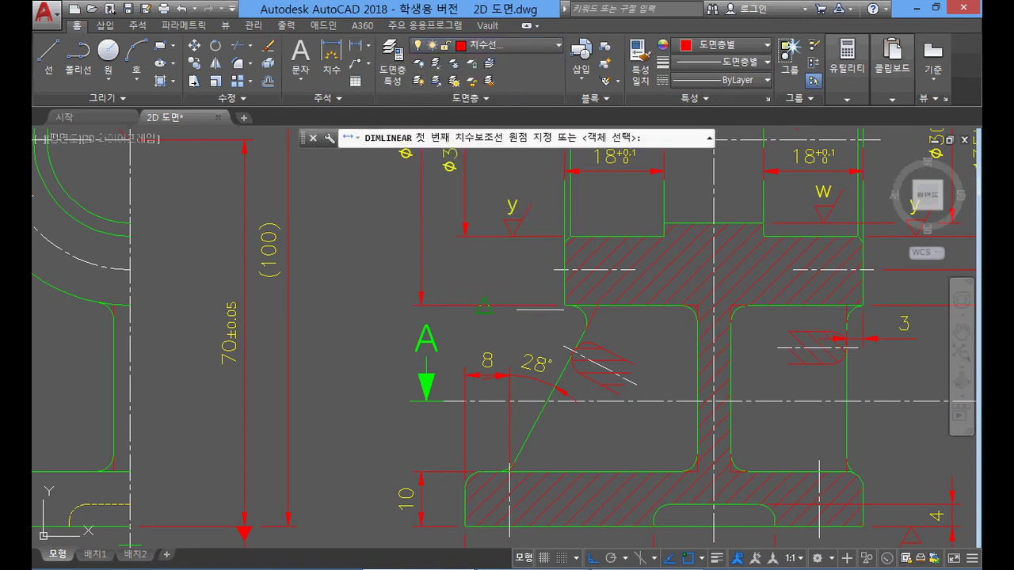
pyautogui.click(569, 322)
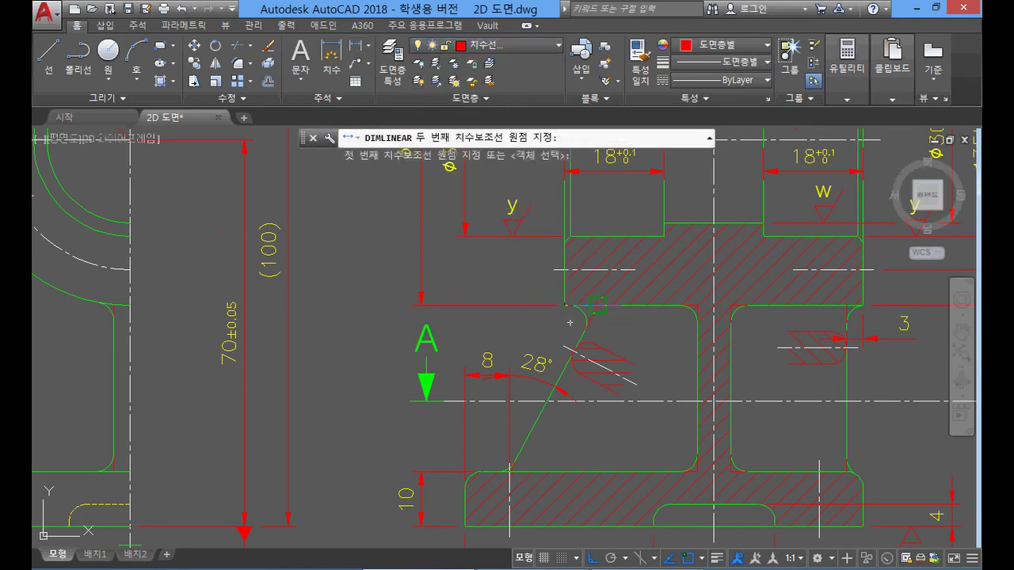
pyautogui.click(595, 304)
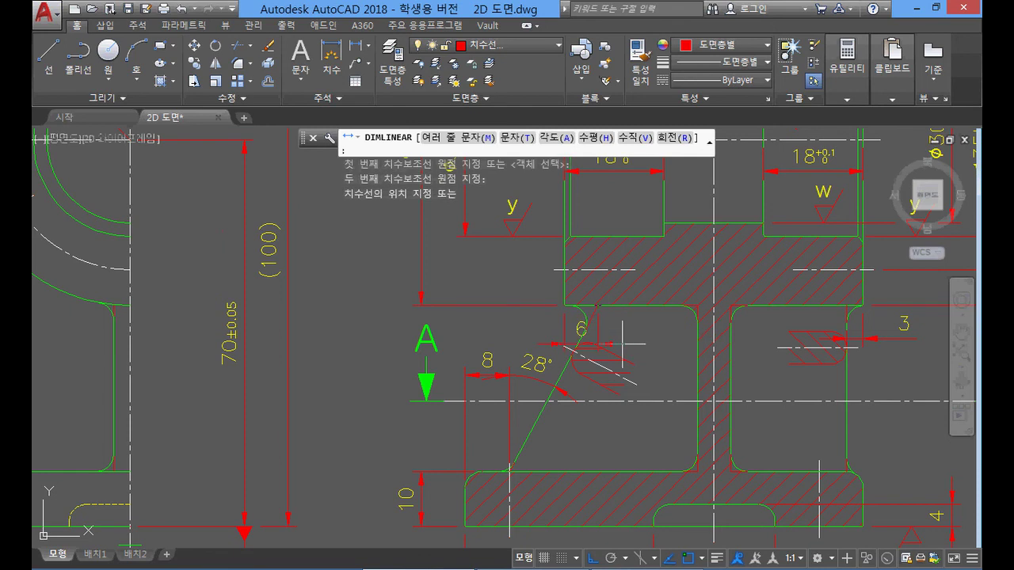
pyautogui.click(622, 336)
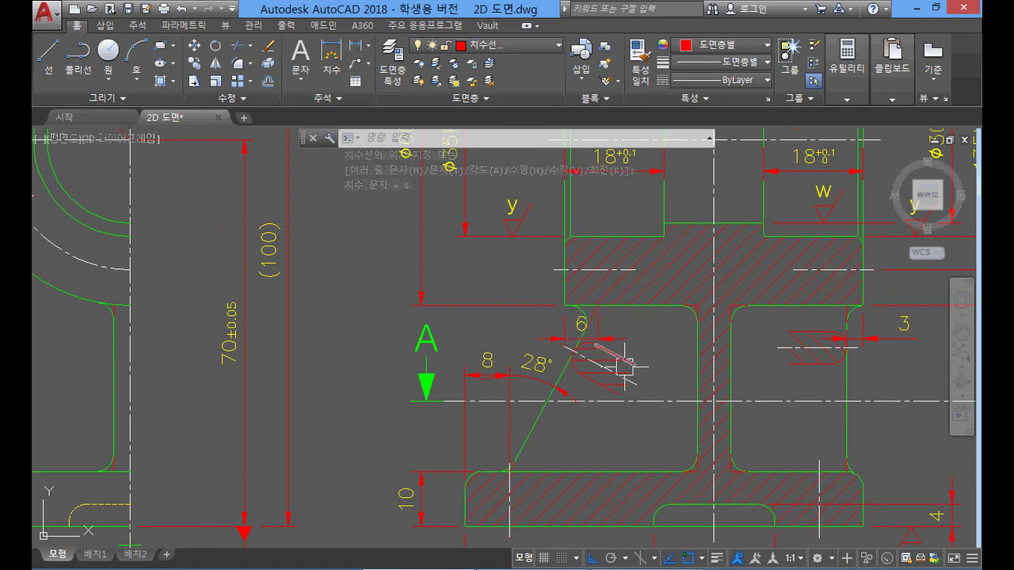
# Step: Switch back to Inventor and dimension the sloped line's lower end 8 mm from the base plate's outer edge
pyautogui.hotkey('alt', 'Tab')
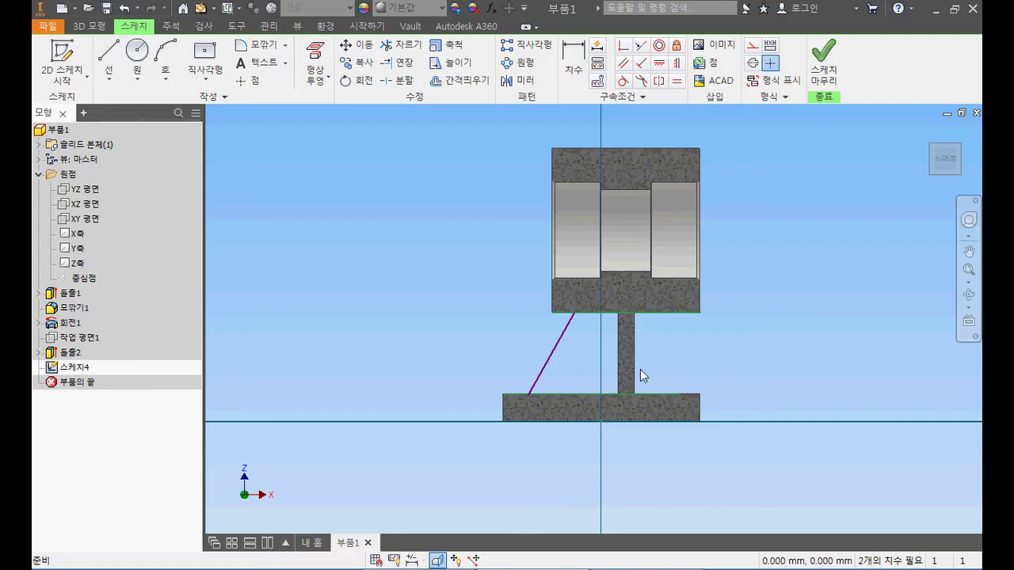
pyautogui.click(581, 60)
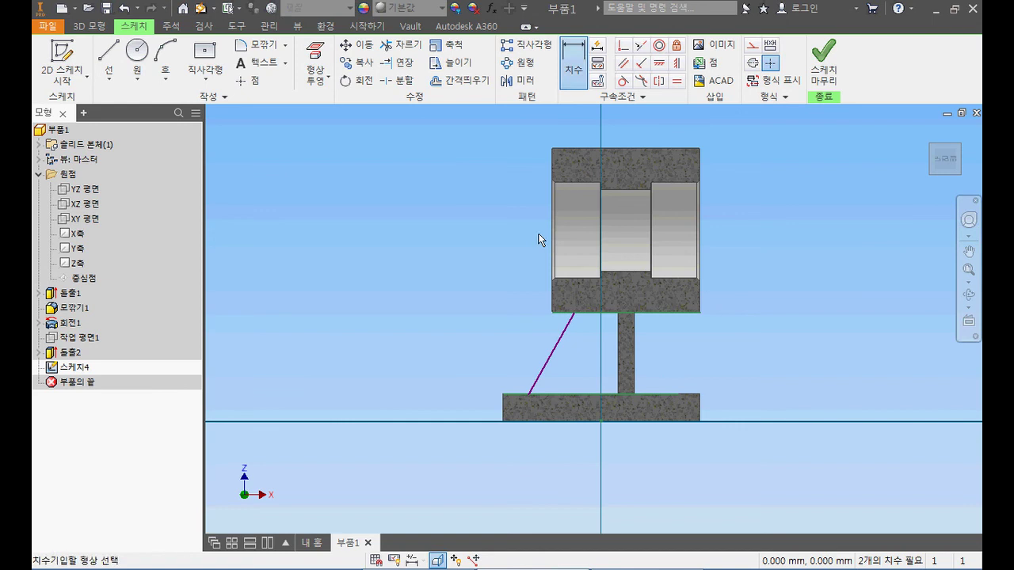
pyautogui.click(506, 401)
pyautogui.click(530, 397)
pyautogui.click(488, 372)
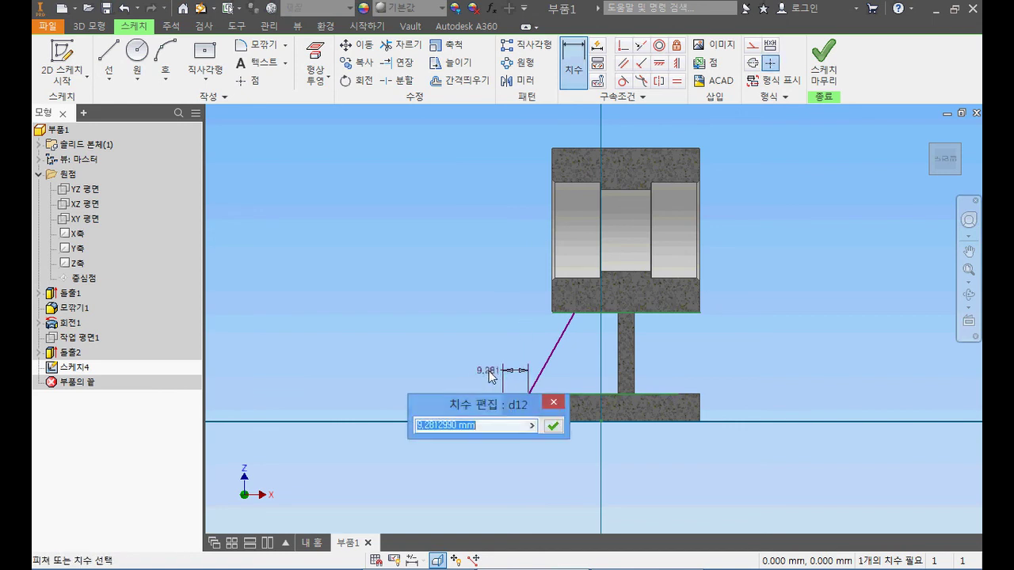
pyautogui.write('8')
pyautogui.press('Return')
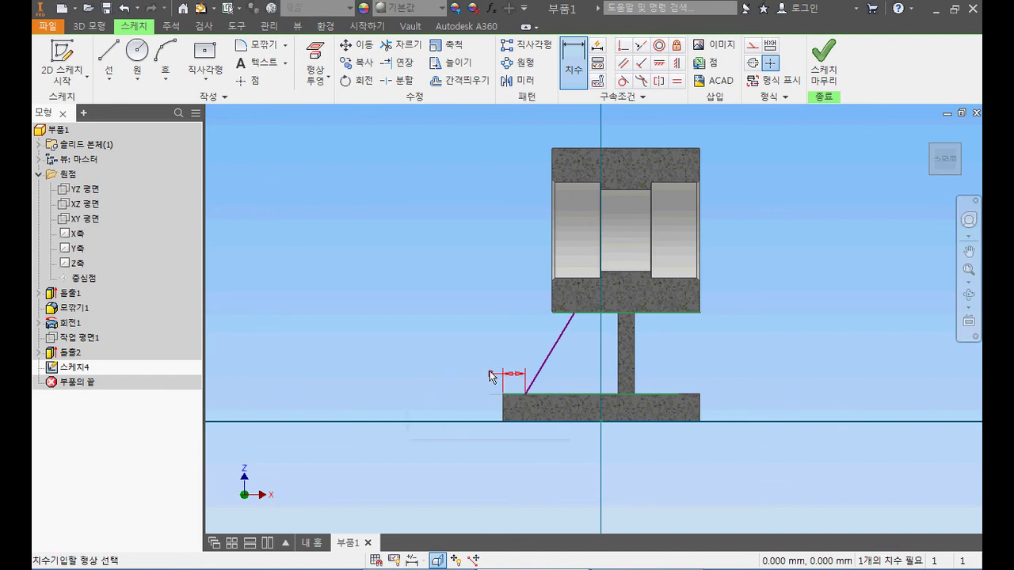
# Step: Dimension the sloped line's upper end 6 mm from the cylinder's end face
pyautogui.click(553, 314)
pyautogui.click(574, 314)
pyautogui.click(578, 349)
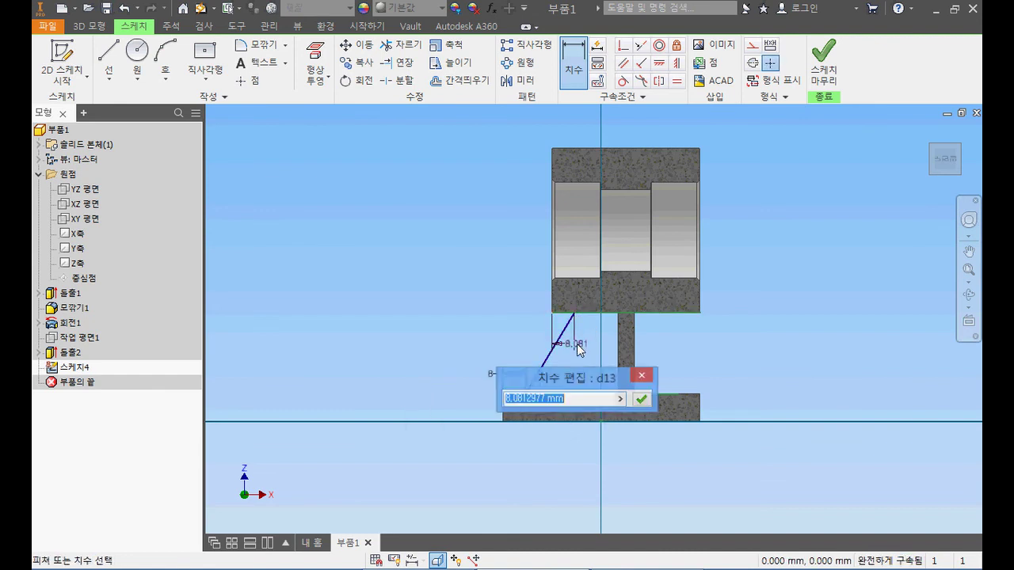
pyautogui.write('8')
pyautogui.press('Return')
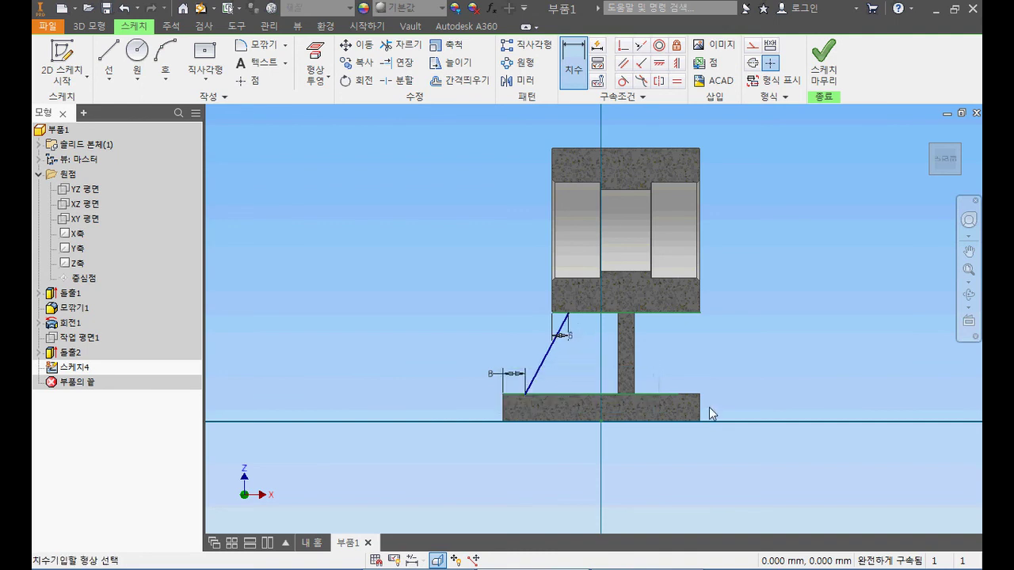
pyautogui.press('Escape')
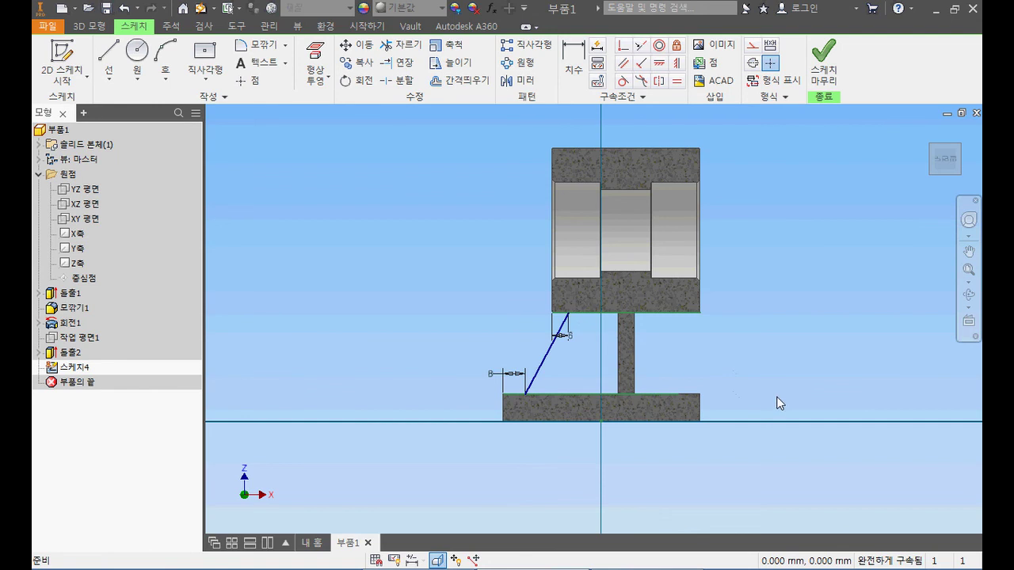
# Step: Convert the projected edges to construction lines and finish the side rib sketch
pyautogui.moveTo(776, 416); pyautogui.dragTo(588, 288)
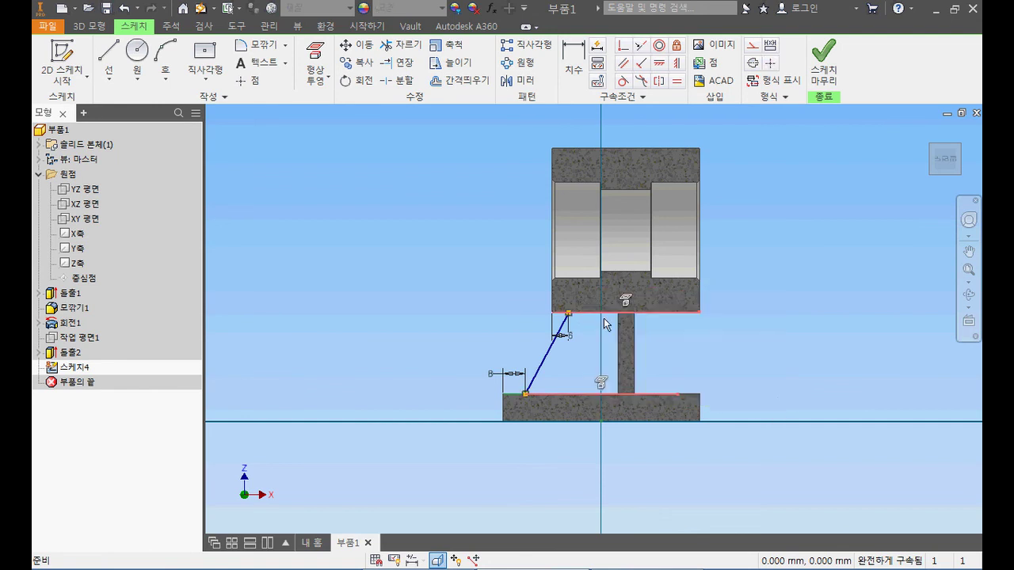
pyautogui.keyDown('ctrl'); pyautogui.click(518, 393); pyautogui.keyUp('ctrl')
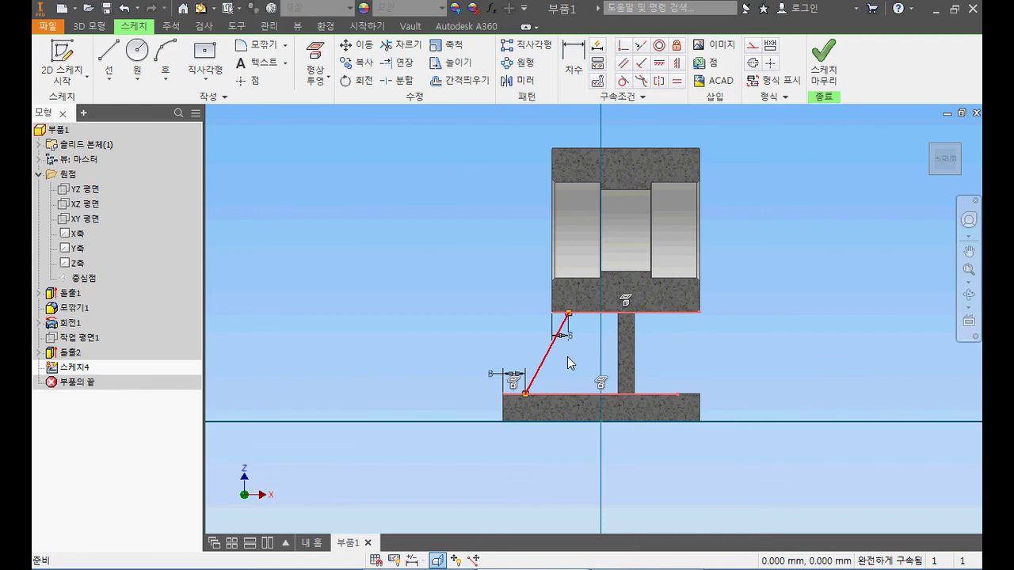
pyautogui.click(757, 48)
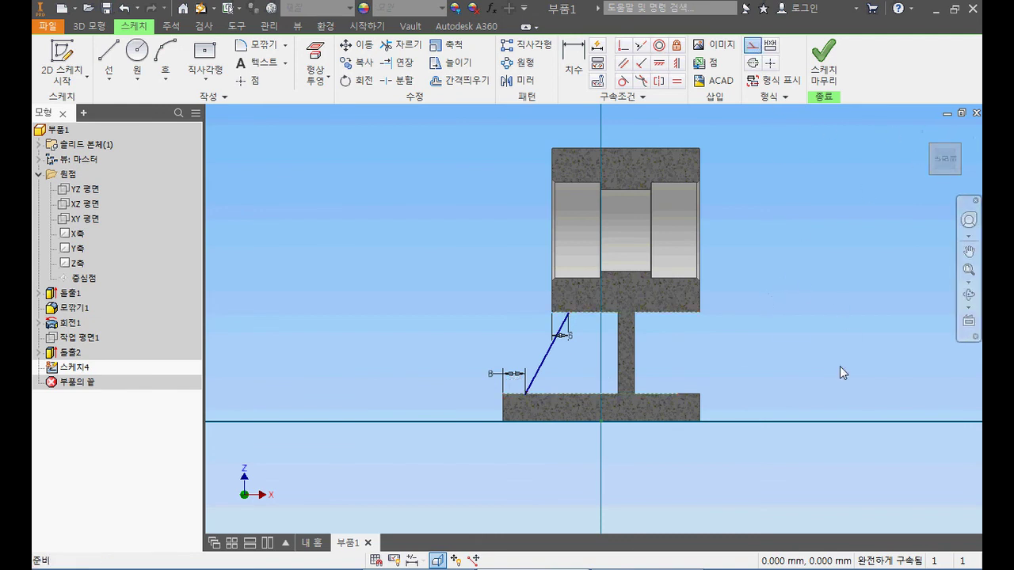
pyautogui.press('Escape')
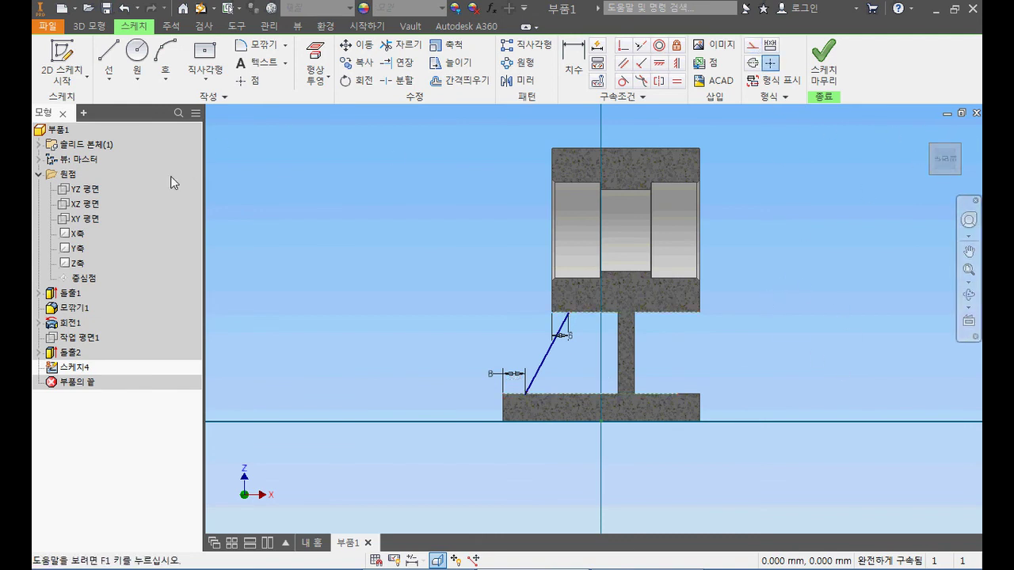
pyautogui.click(820, 63)
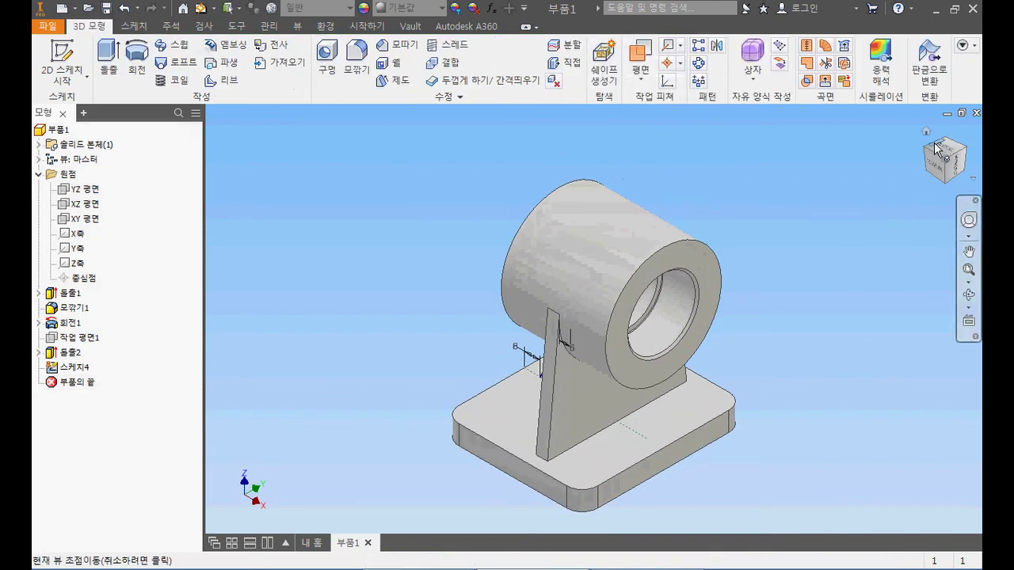
# Step: Set up a Rib feature from the sloped line, parallel to the sketch plane, with its direction toward the central web
pyautogui.click(937, 148)
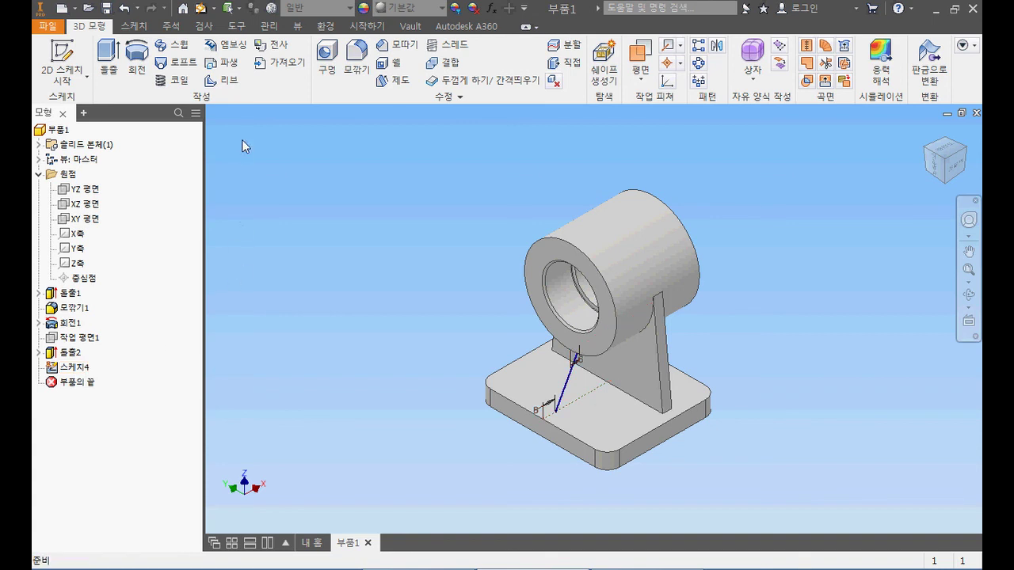
pyautogui.click(216, 84)
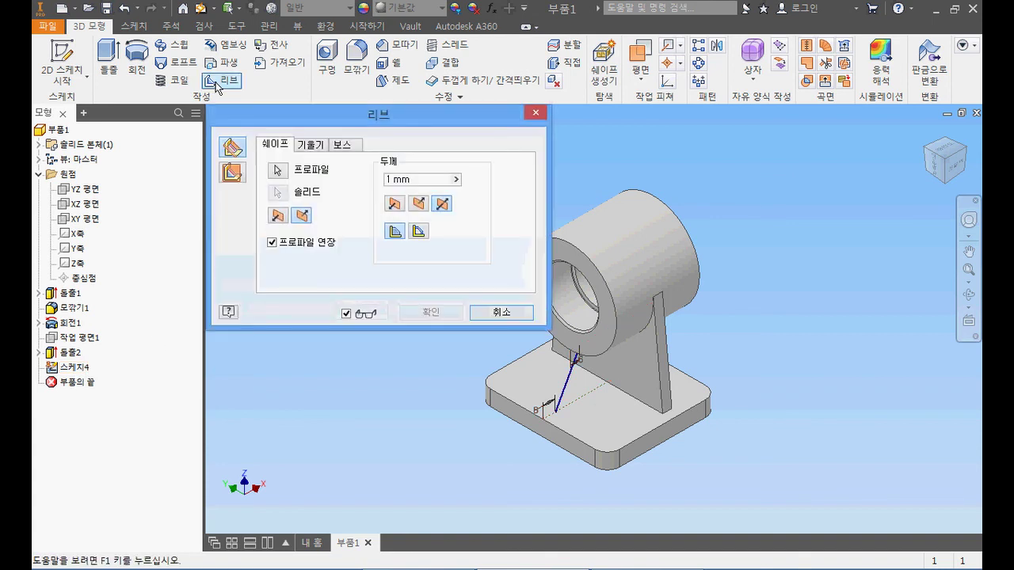
pyautogui.click(231, 174)
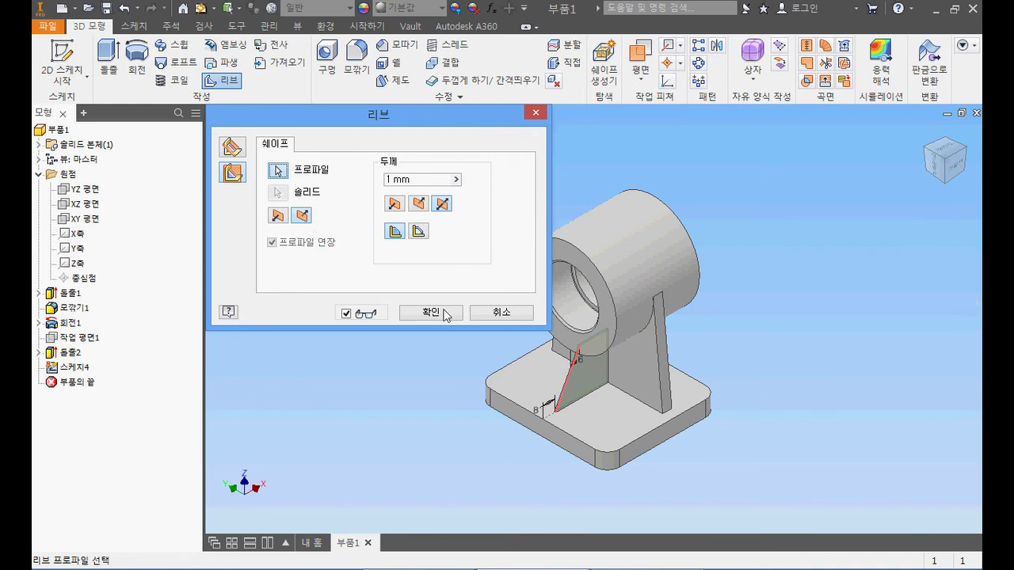
pyautogui.click(281, 219)
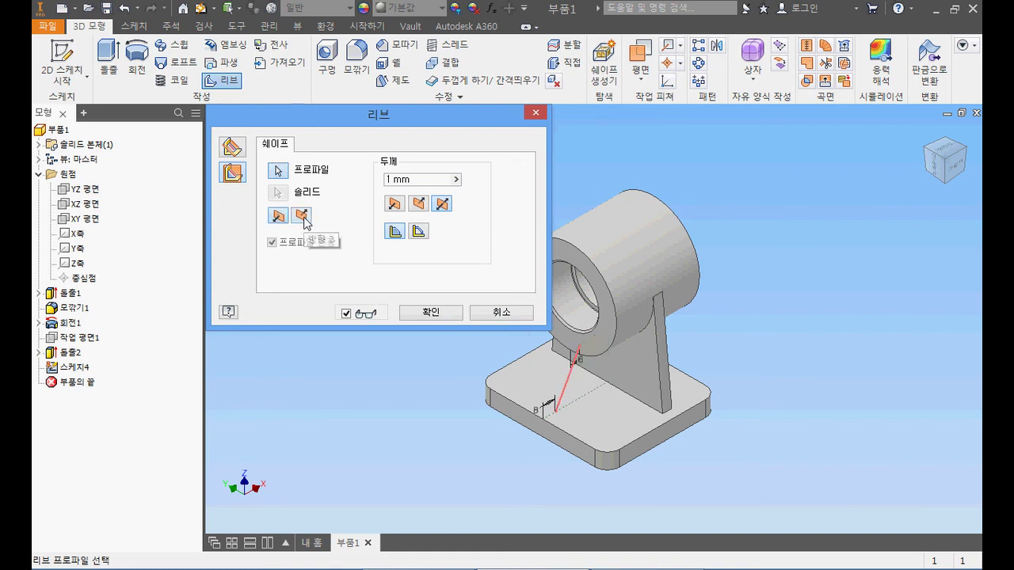
pyautogui.click(304, 217)
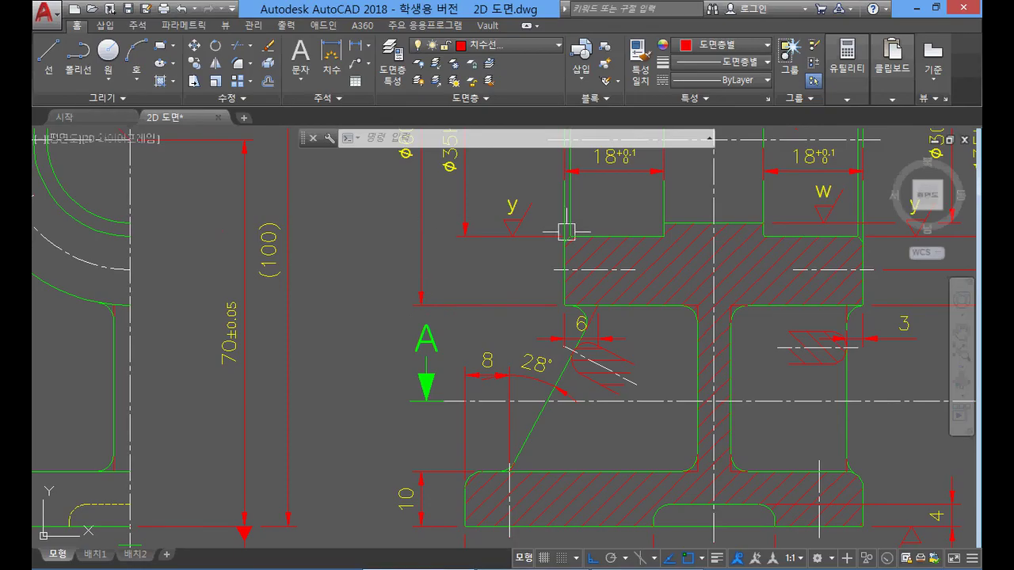
# Step: Check the side rib's thickness in the AutoCAD drawing and create the rib in Inventor with a thickness of 6 mm
pyautogui.scroll(-3, 638, 309)
pyautogui.scroll(-2, 639, 308)
pyautogui.moveTo(668, 233); pyautogui.dragTo(594, 448, button='middle')
pyautogui.scroll(4, 702, 312)
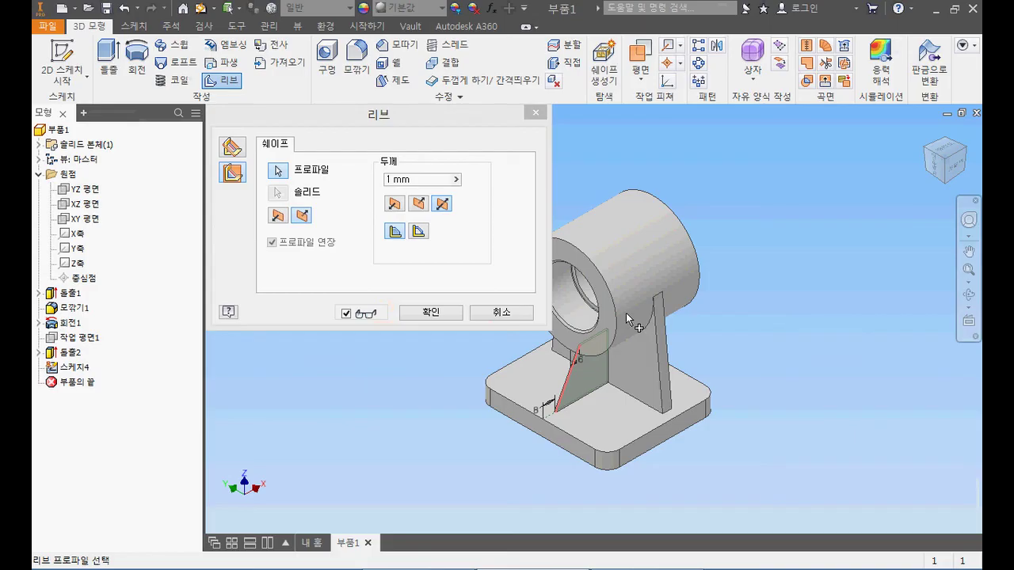
pyautogui.click(419, 179)
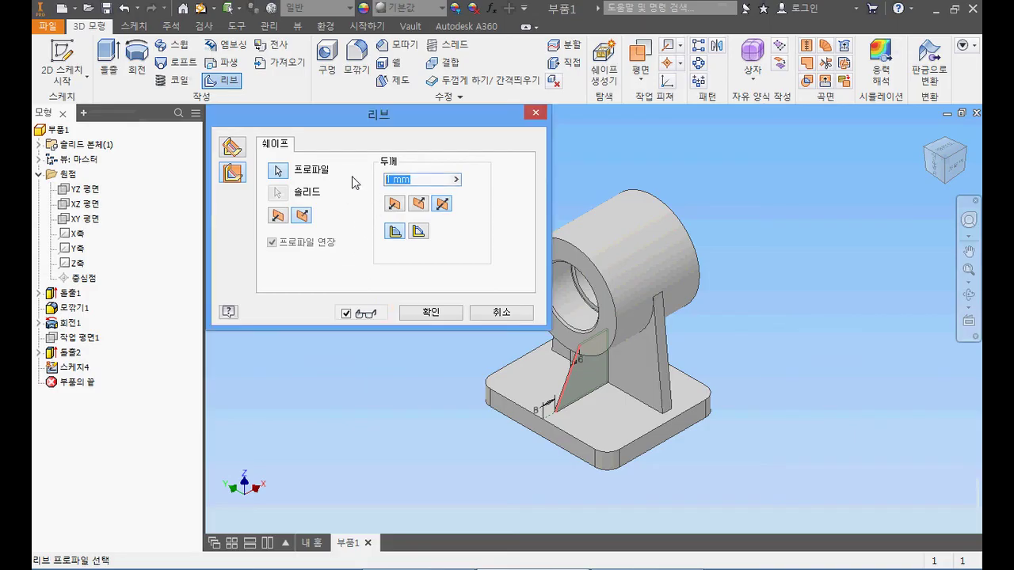
pyautogui.write('6')
pyautogui.click(430, 313)
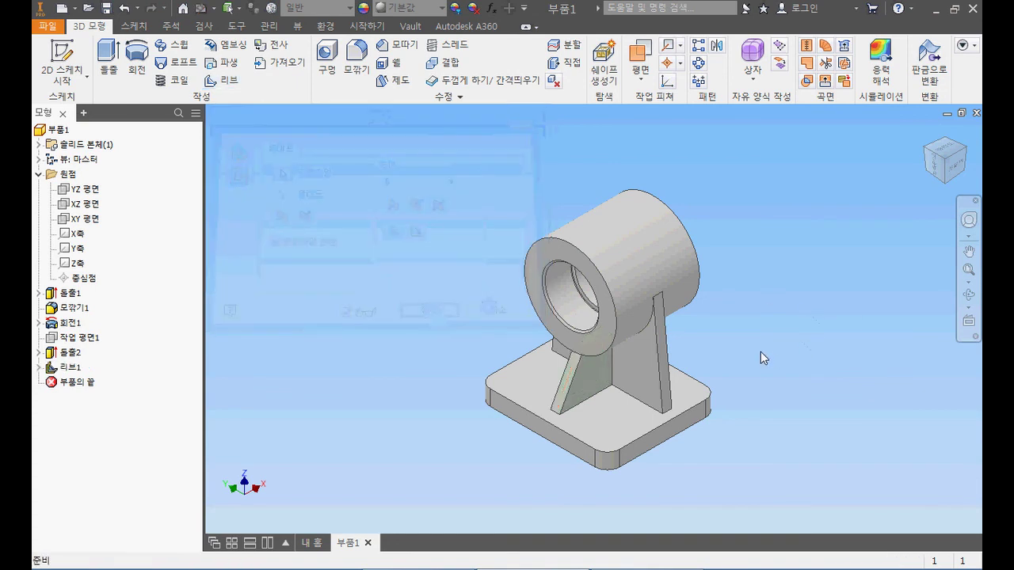
pyautogui.click(953, 175)
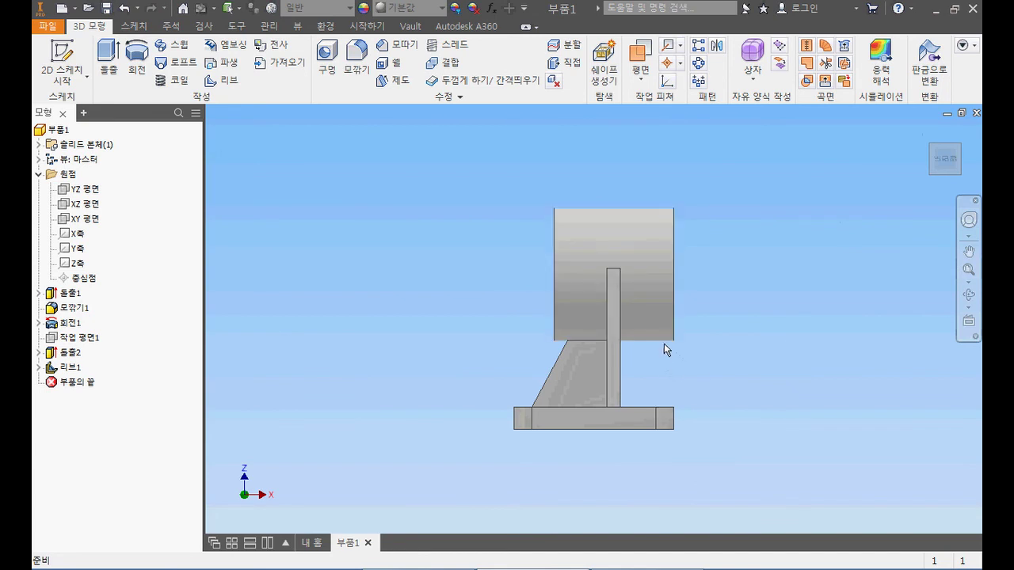
# Step: Start a 2D sketch on the XZ plane and slice the view to show the body's cross-section
pyautogui.click(85, 204)
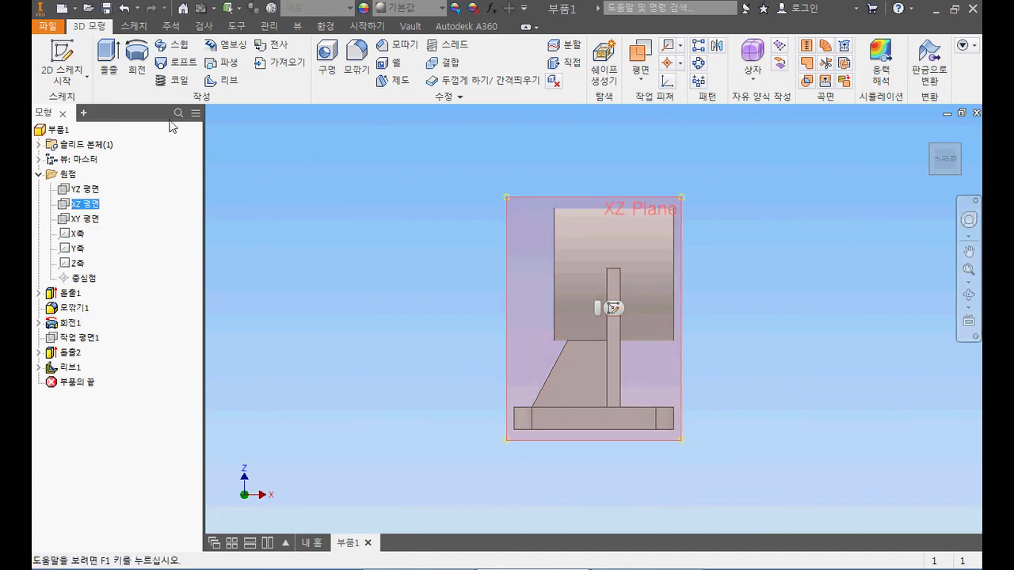
pyautogui.click(64, 56)
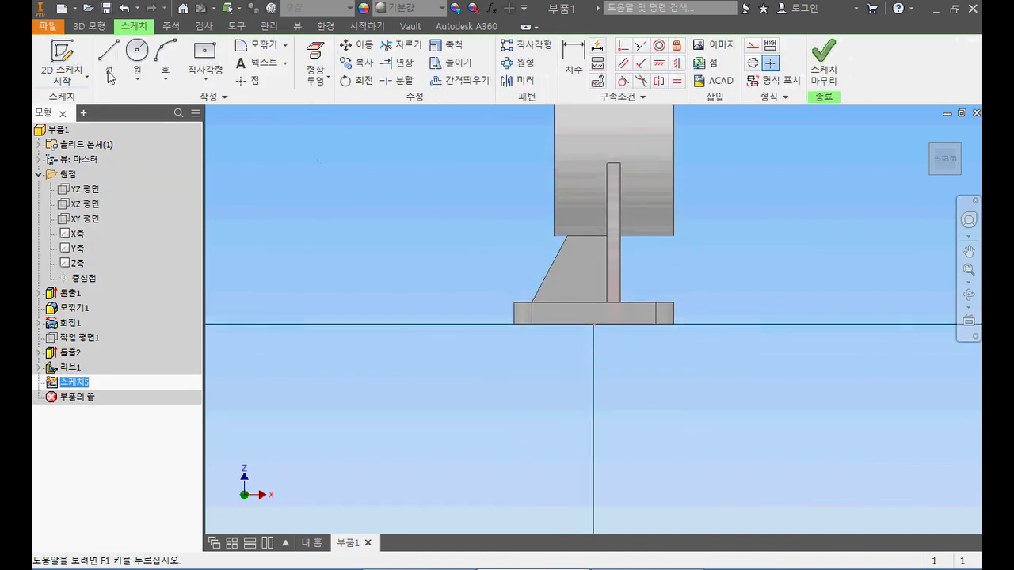
pyautogui.moveTo(497, 221); pyautogui.dragTo(477, 331, button='middle')
pyautogui.press('F7')
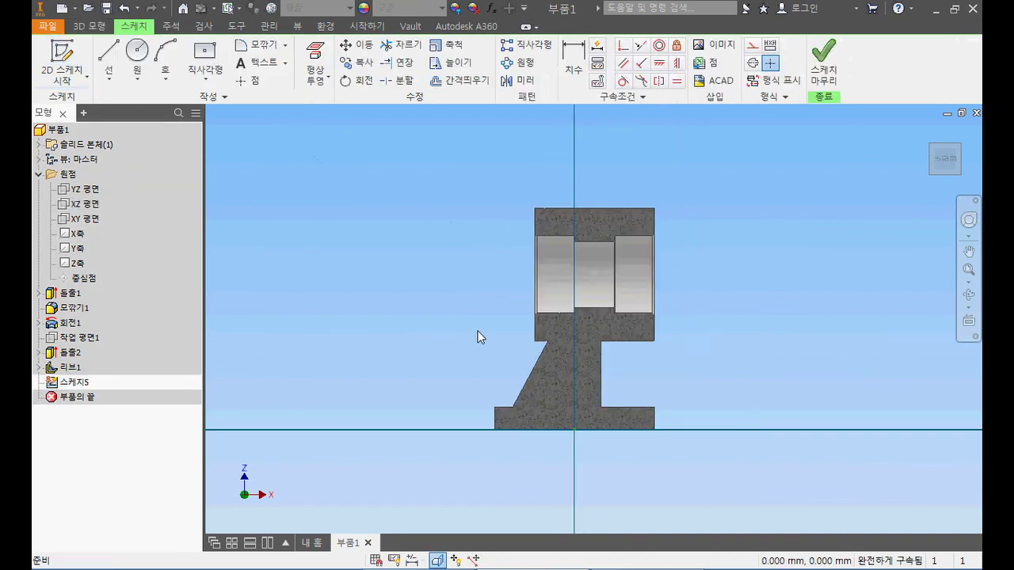
# Step: Sketch a vertical line on the open side of the web, from inside the cylinder wall down into the base plate
pyautogui.click(110, 55)
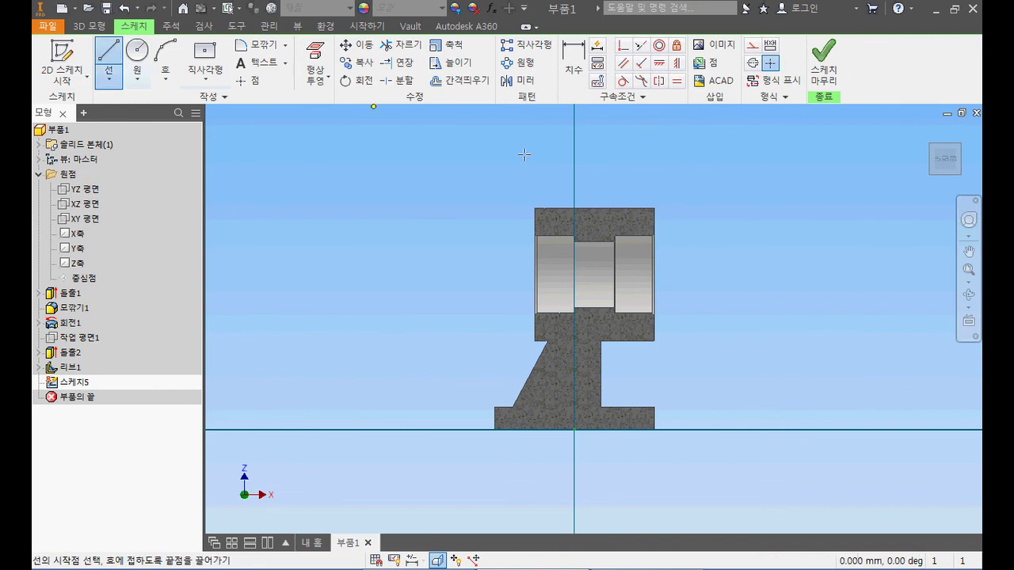
pyautogui.scroll(3, 740, 364)
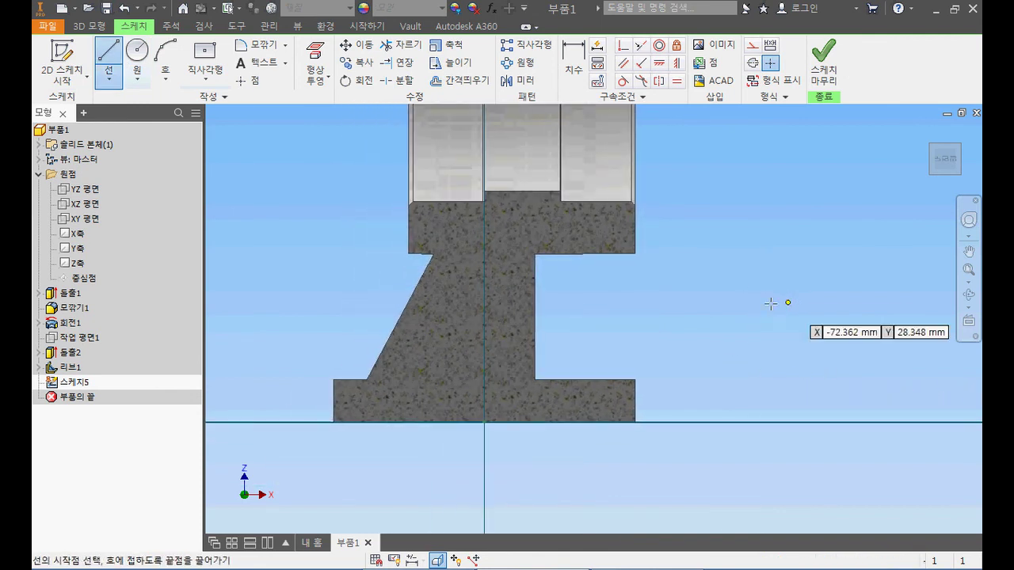
pyautogui.click(611, 234)
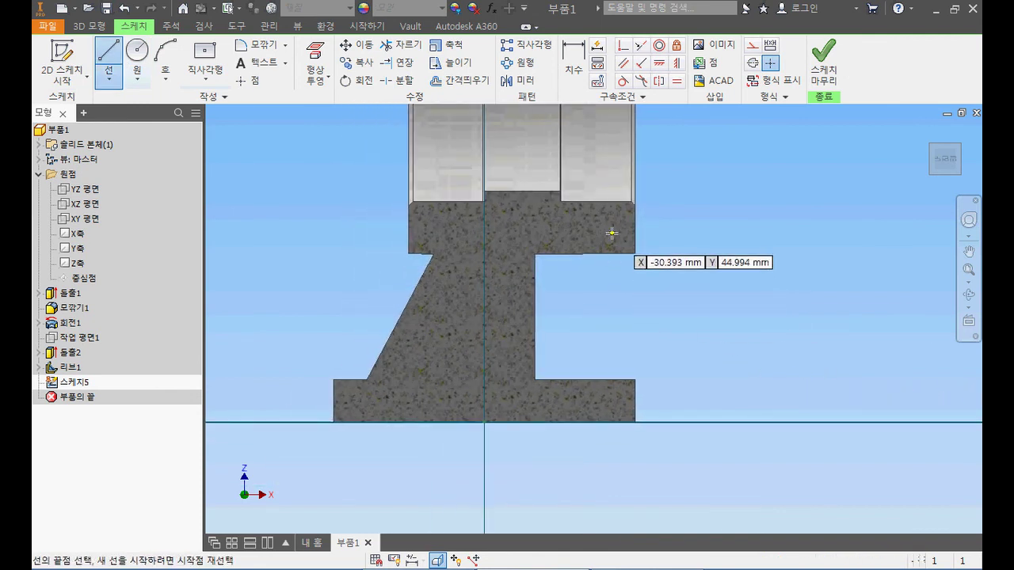
pyautogui.click(611, 407)
pyautogui.press('Escape')
pyautogui.press('Escape')
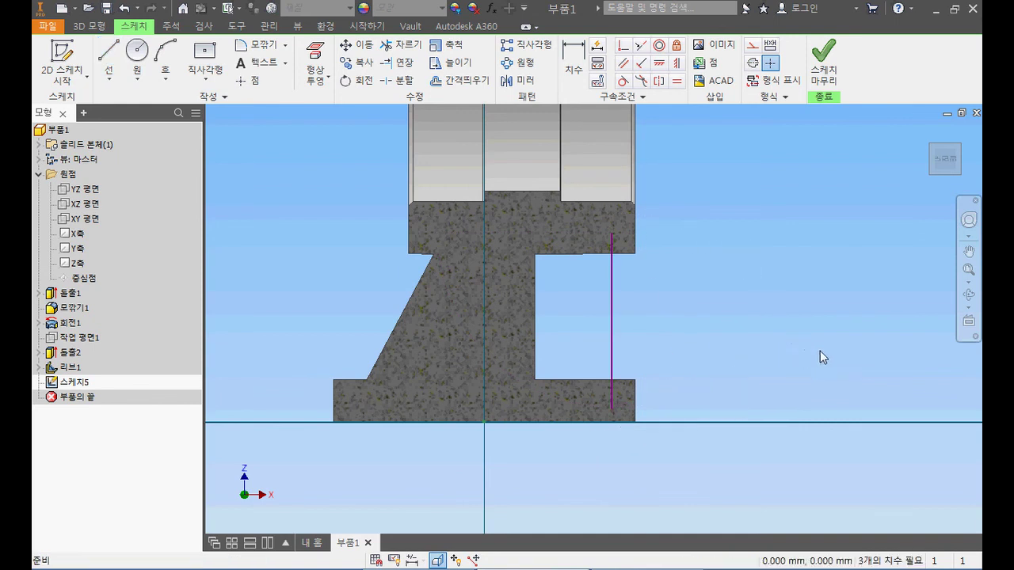
# Step: Project the cylinder's underside and the base plate's upper edge, and trim the vertical line's ends to these edges
pyautogui.click(331, 65)
pyautogui.click(589, 251)
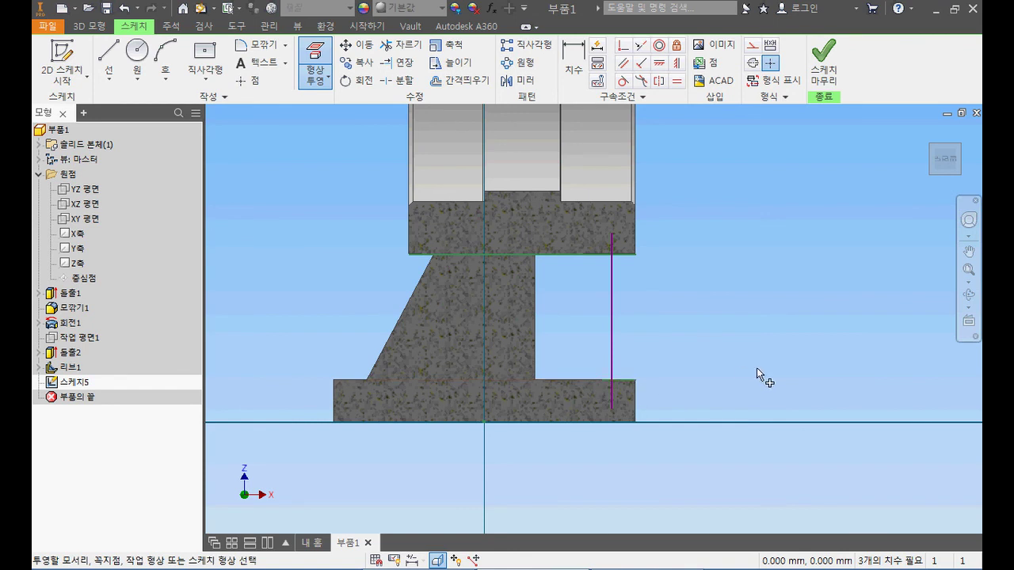
pyautogui.click(402, 45)
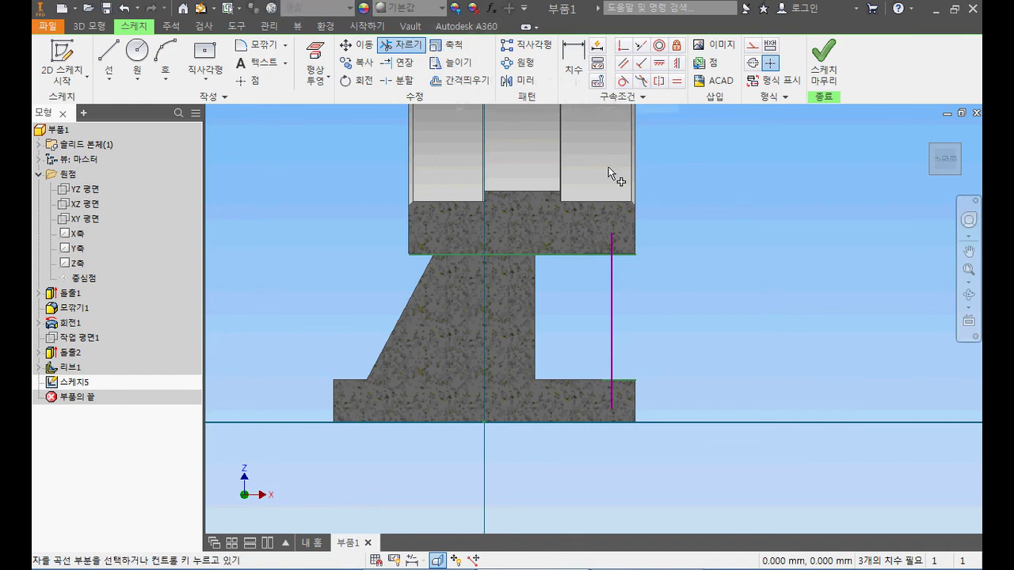
pyautogui.click(611, 243)
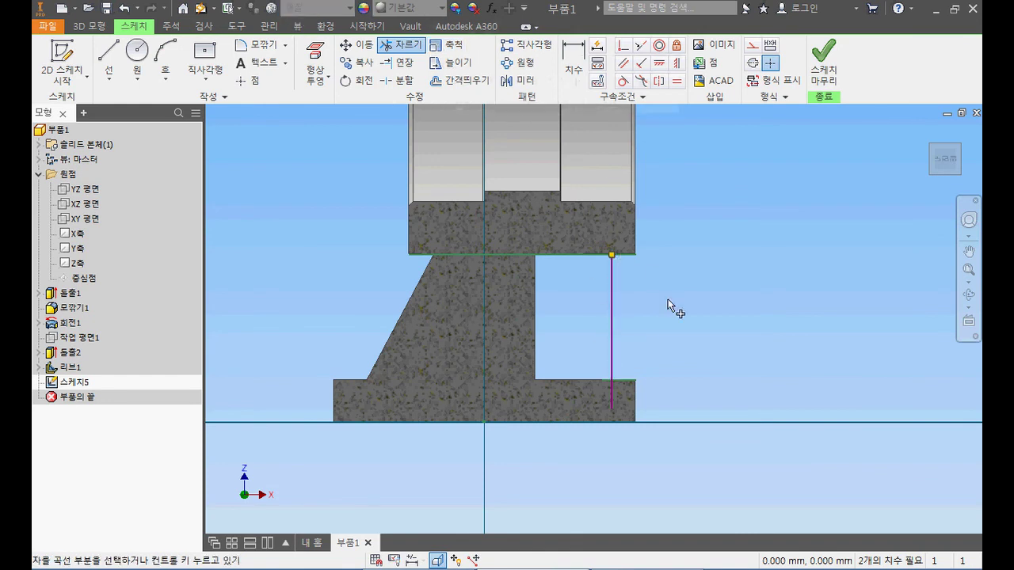
pyautogui.click(614, 393)
pyautogui.press('Escape')
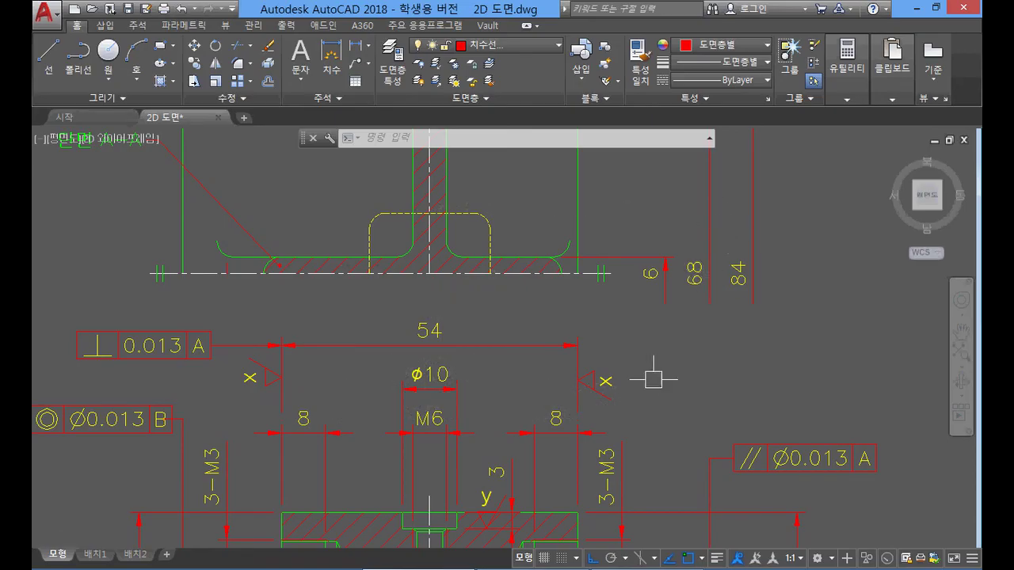
# Step: Check the rib's position in the AutoCAD drawing, and in Inventor dimension the vertical line 3 mm from the cylinder's end face
pyautogui.scroll(5, 602, 349)
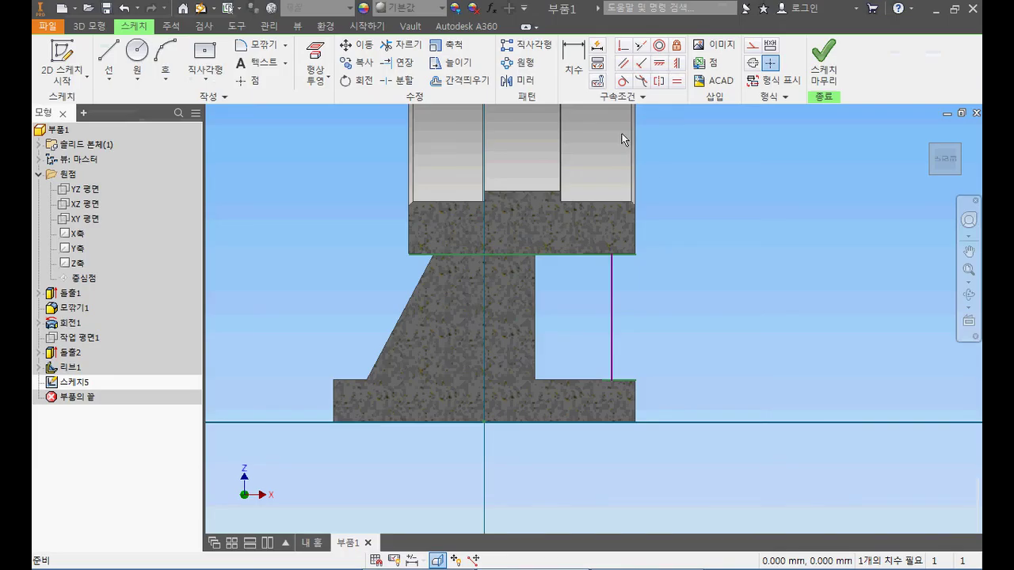
pyautogui.press('d')
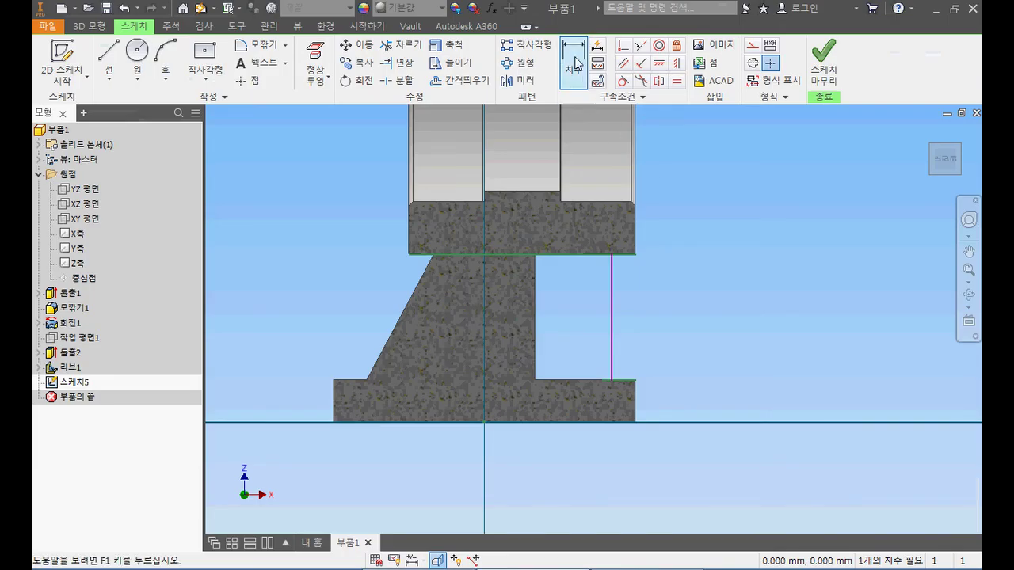
pyautogui.click(616, 287)
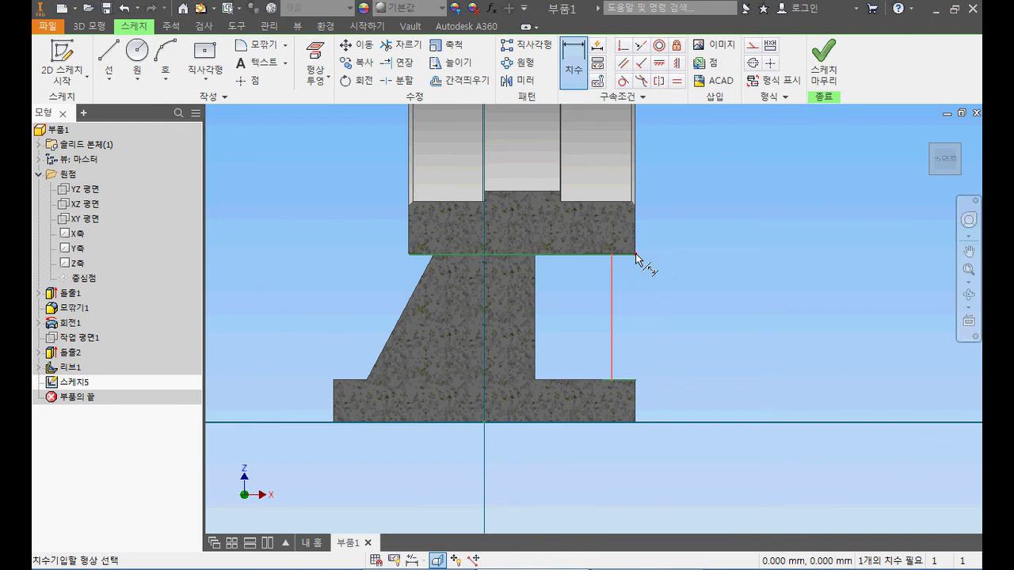
pyautogui.click(635, 254)
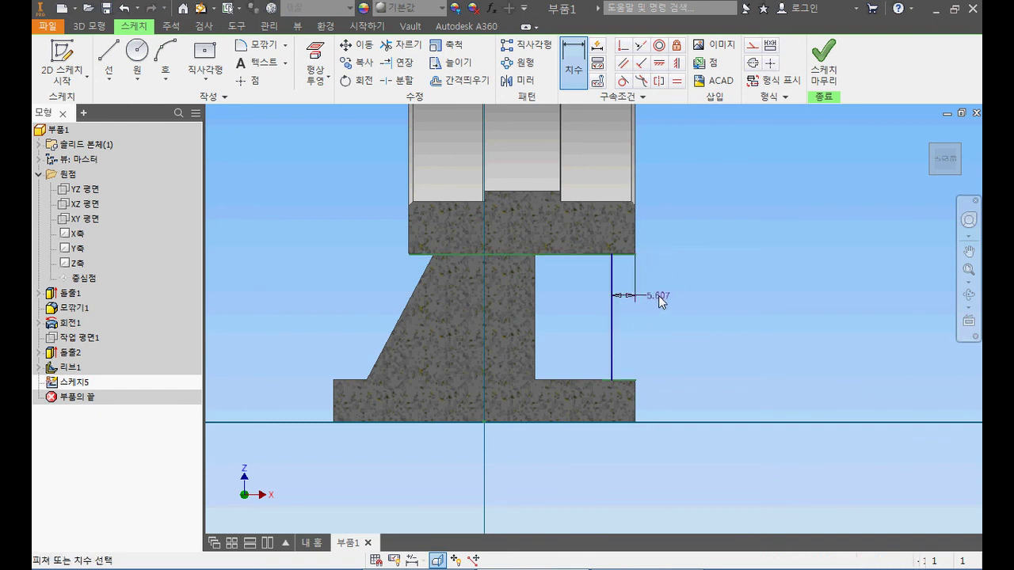
pyautogui.click(659, 296)
pyautogui.write('3')
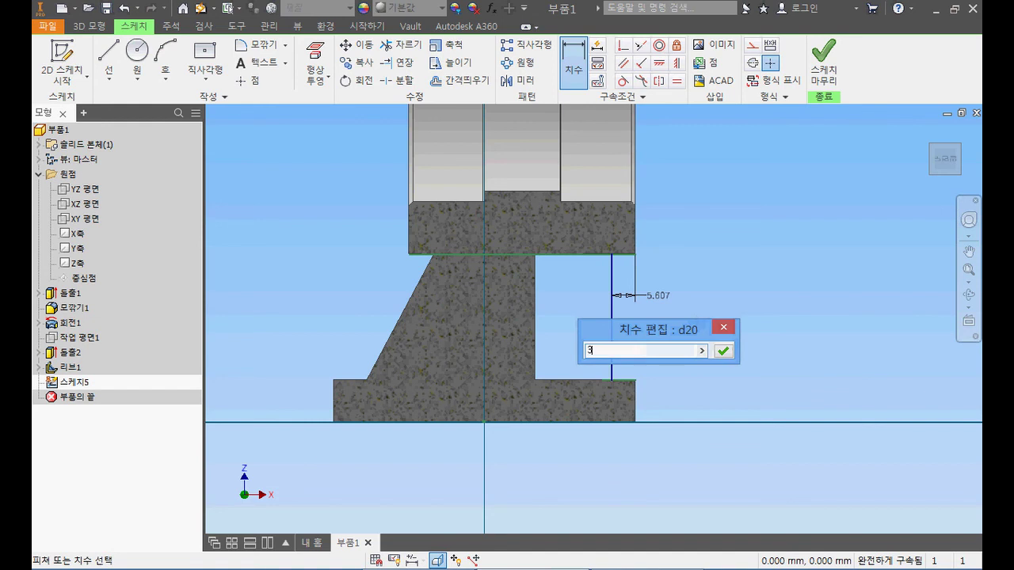
pyautogui.click(723, 351)
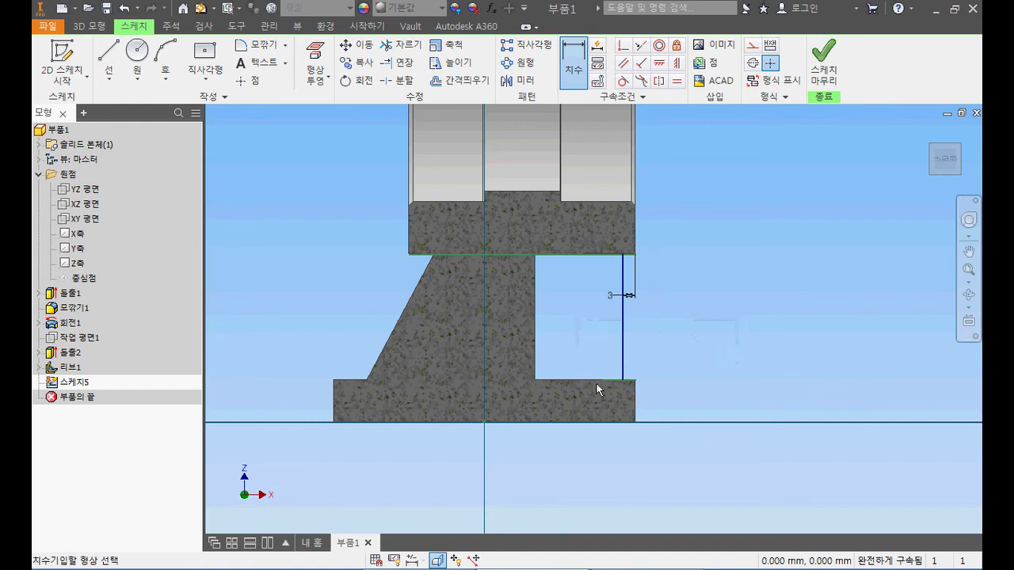
pyautogui.press('Escape')
# Step: Convert the projected cylinder and base edges to construction lines and finish the second rib sketch
pyautogui.moveTo(608, 392); pyautogui.dragTo(531, 248)
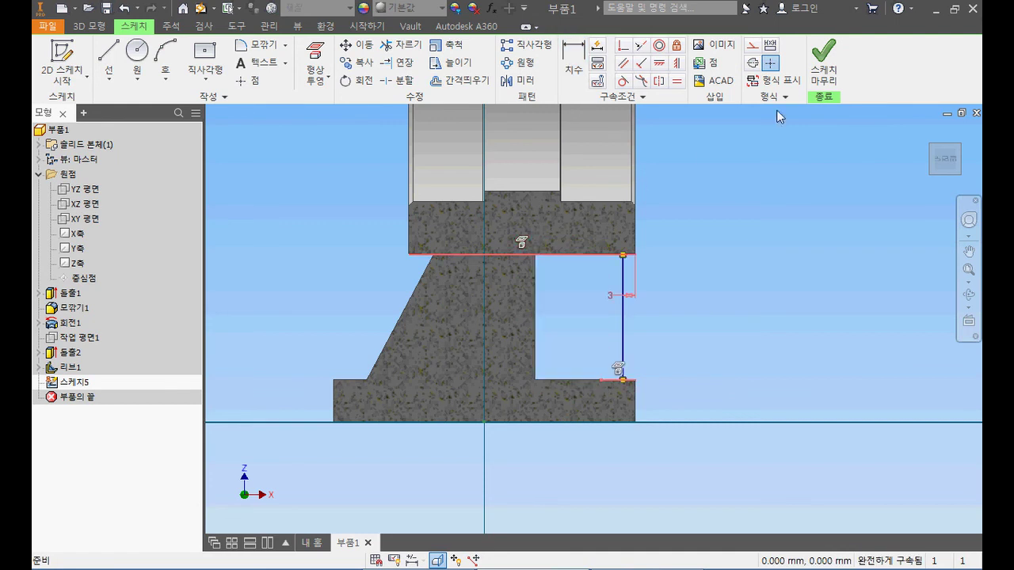
pyautogui.click(752, 46)
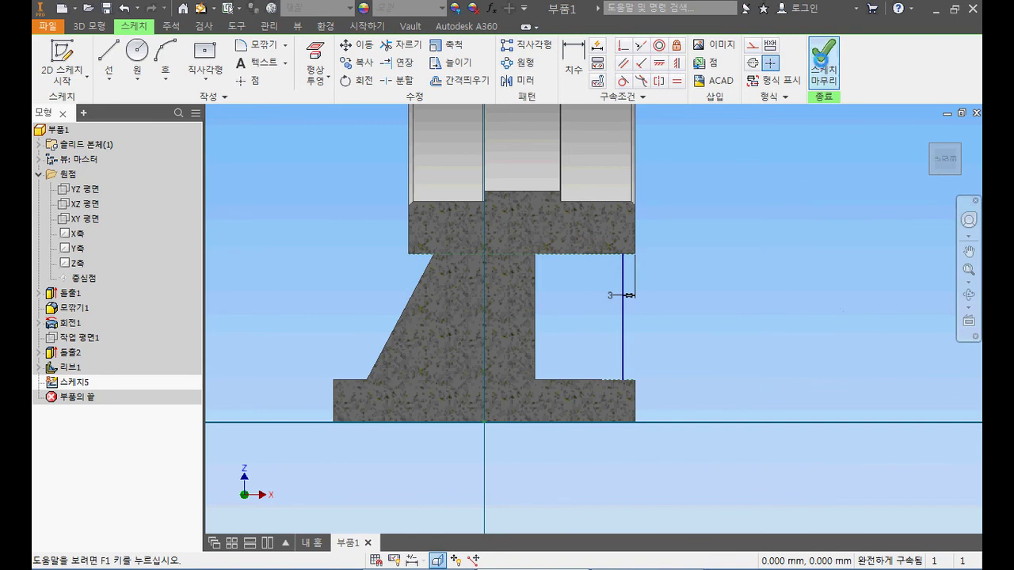
pyautogui.click(823, 63)
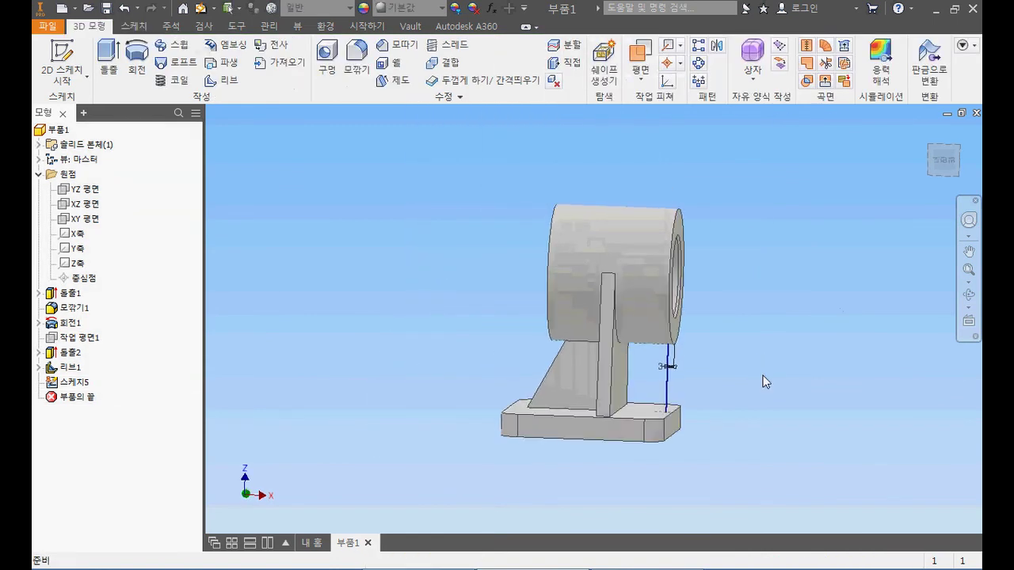
# Step: Create a 6 mm thick rib from the vertical line, parallel to the sketch plane, with its direction toward the central web
pyautogui.click(230, 81)
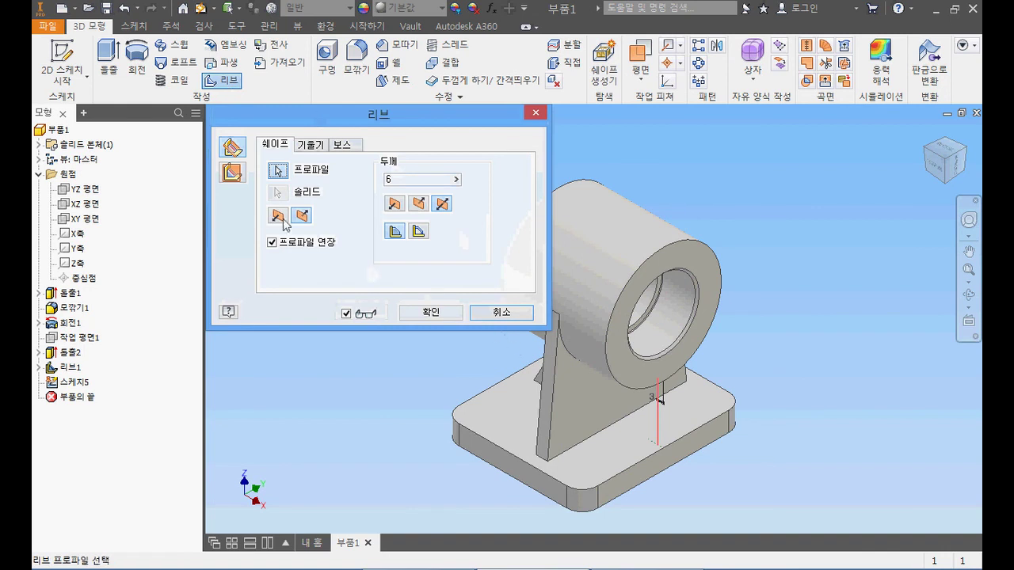
pyautogui.click(232, 172)
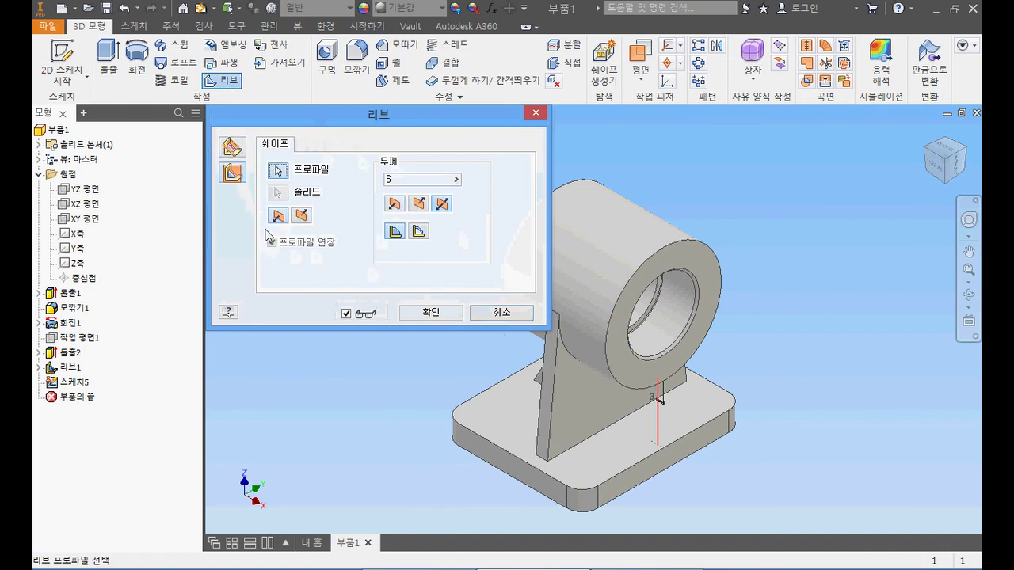
pyautogui.click(276, 217)
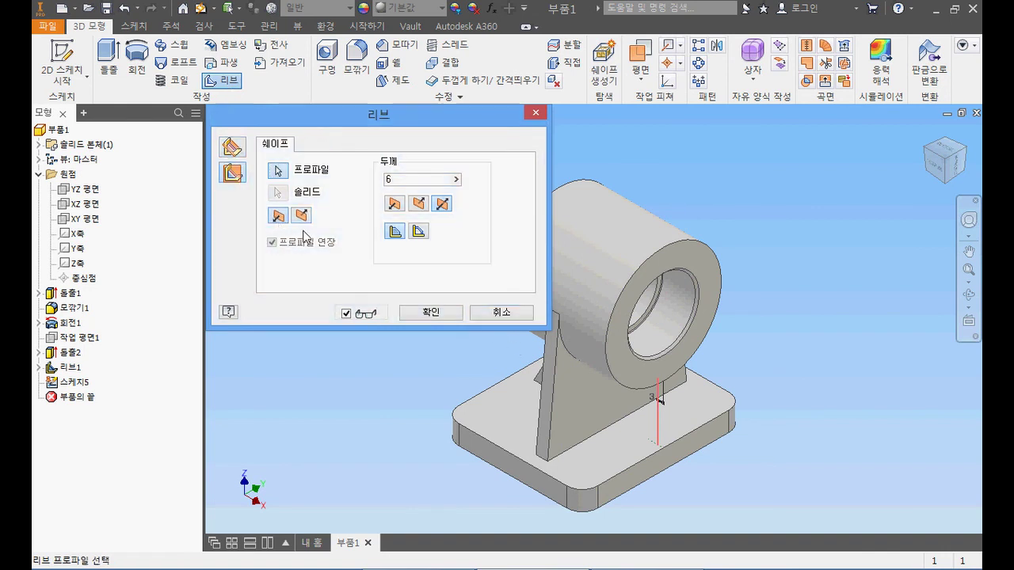
pyautogui.click(304, 216)
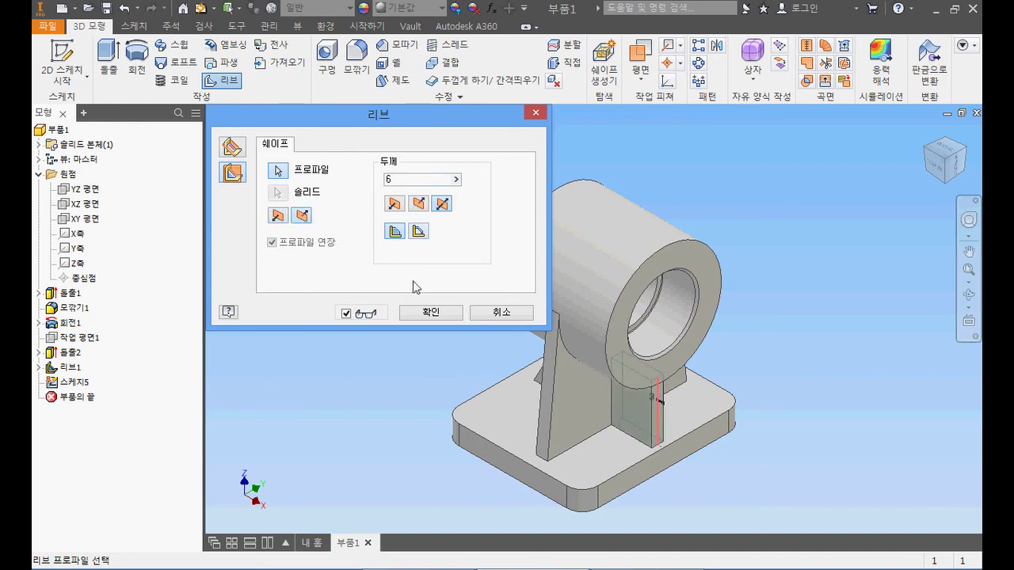
pyautogui.click(438, 314)
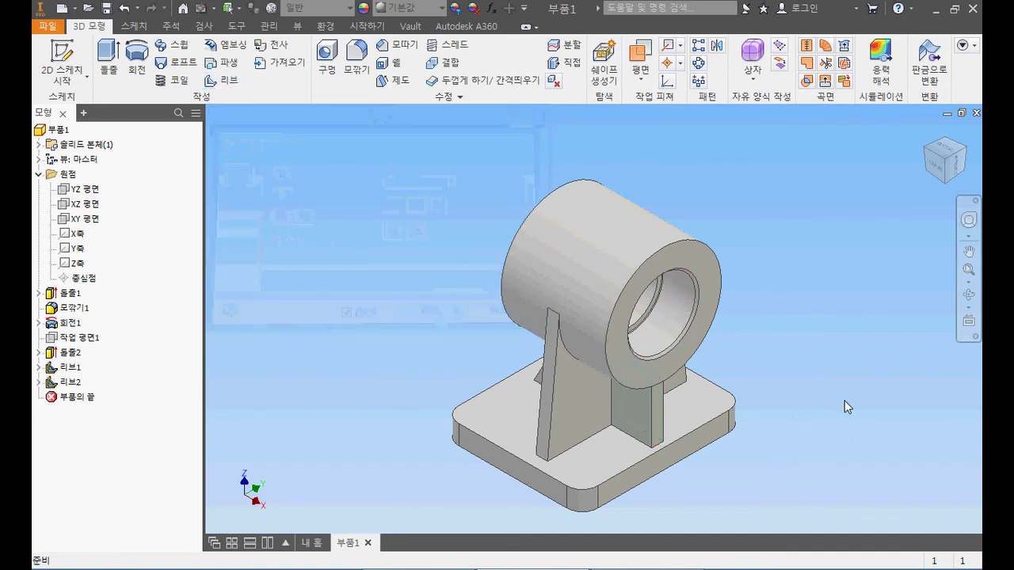